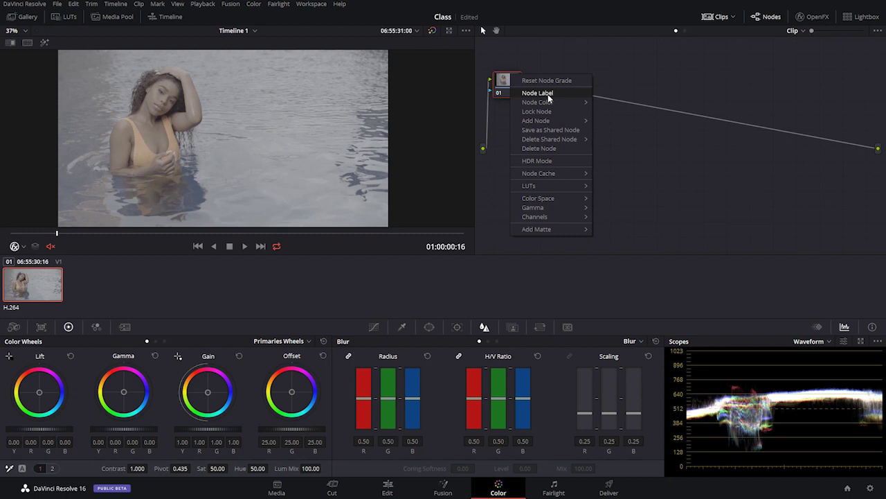
- Label the first node NR and the second node XP, and append a third serial node
left_click(537, 92)
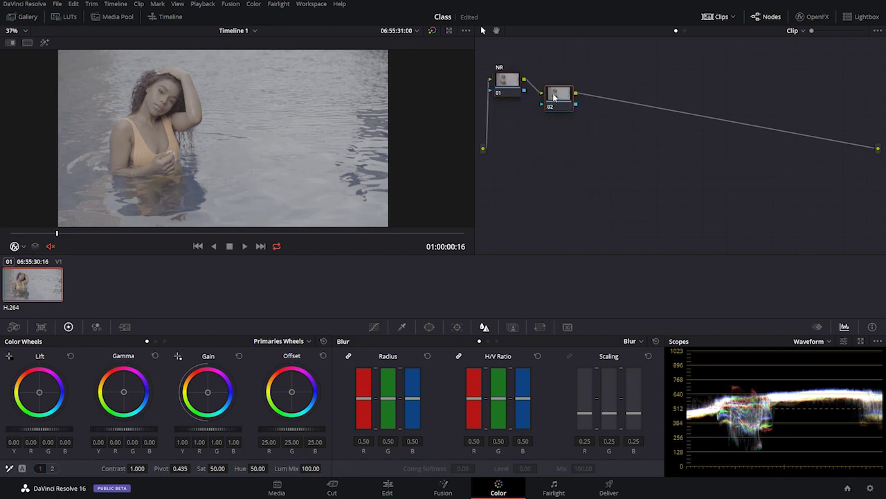
key("alt+s")
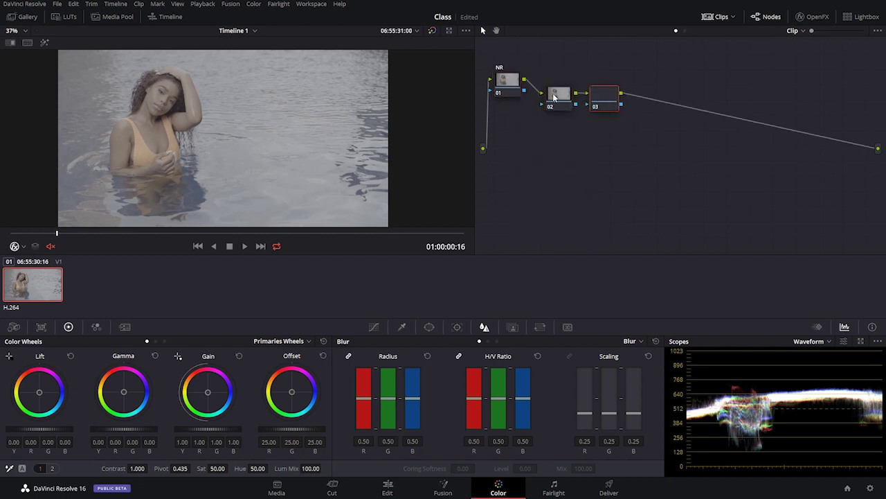
right_click(560, 97)
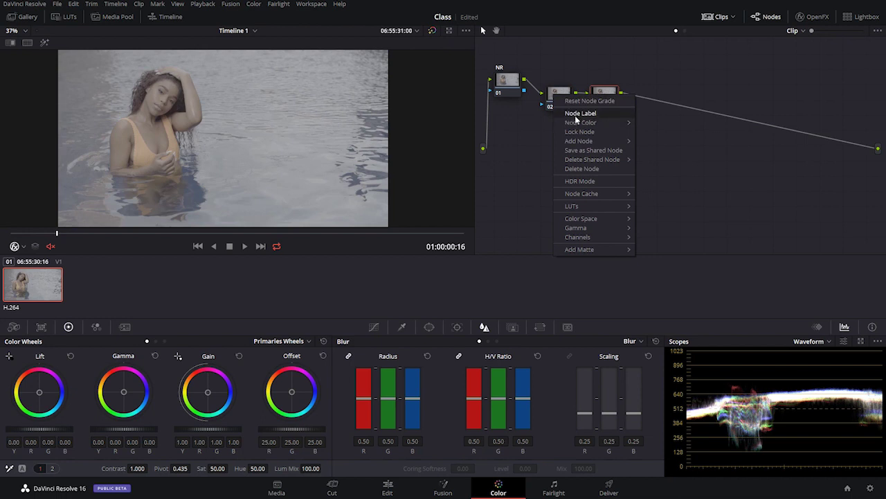
- Label the third node BAL/SAT
right_click(608, 97)
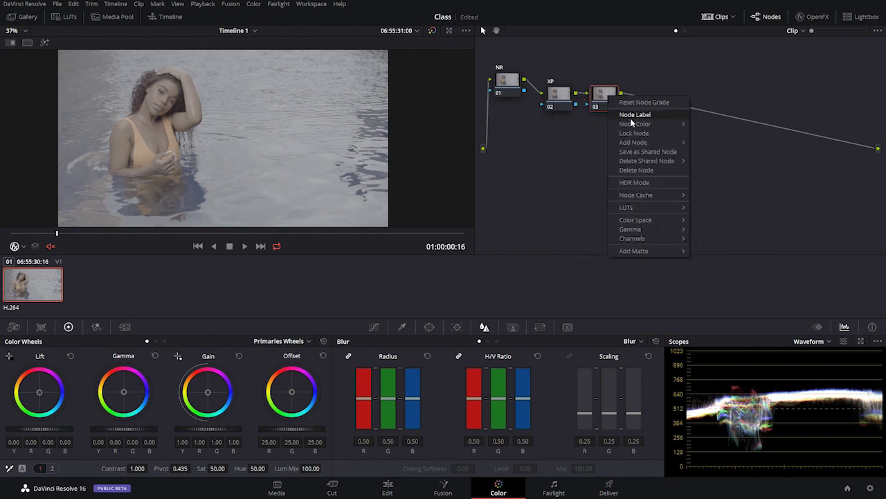
left_click(631, 117)
type("BAL/SAT")
key("Return")
- Add a serial node after BAL/SAT, with a second branch node beneath it joining through a mixer
key("alt+s")
right_click(651, 96)
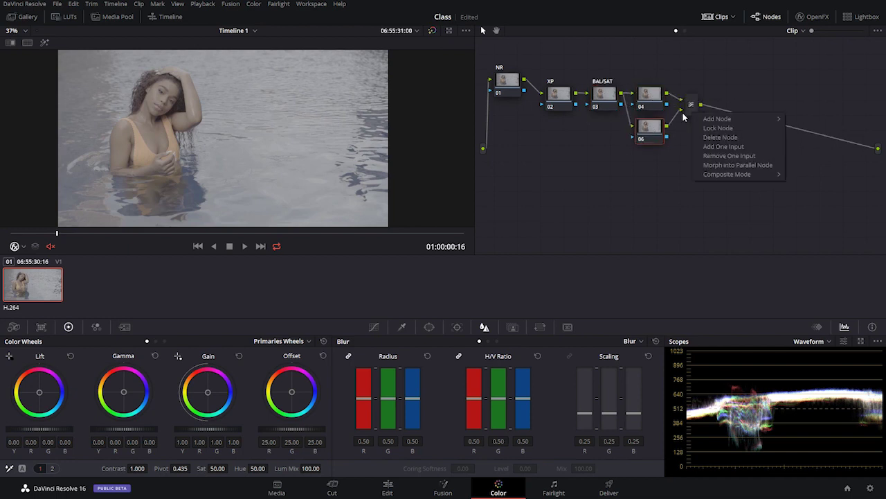
left_click(650, 131)
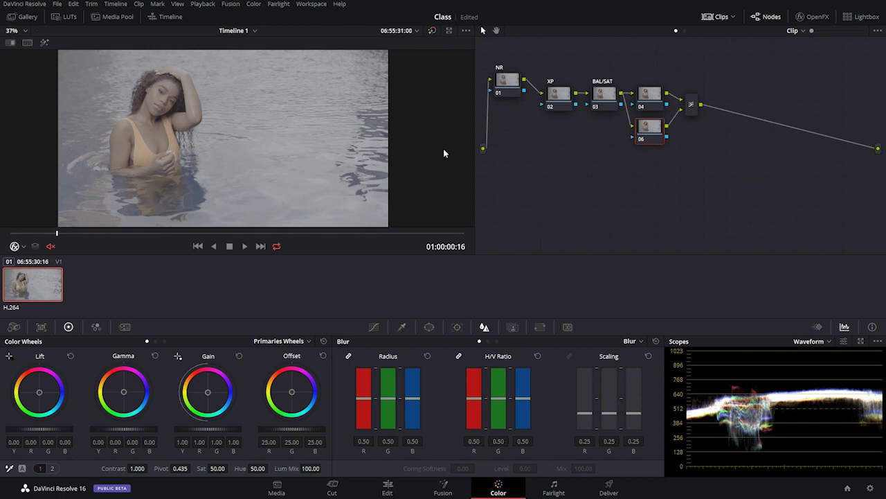
- Label the upper branch node Look and the lower branch node SKin
left_click(646, 97)
right_click(646, 97)
left_click(671, 119)
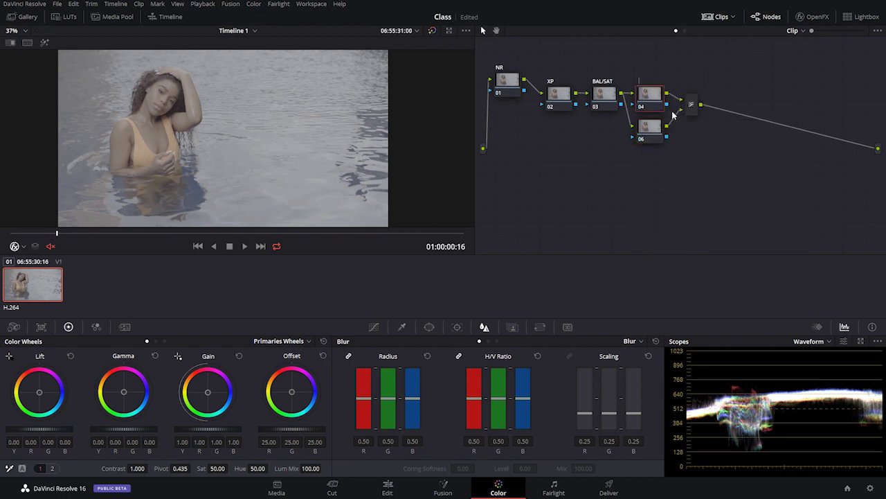
type("Look")
left_click(640, 124)
type("SKin")
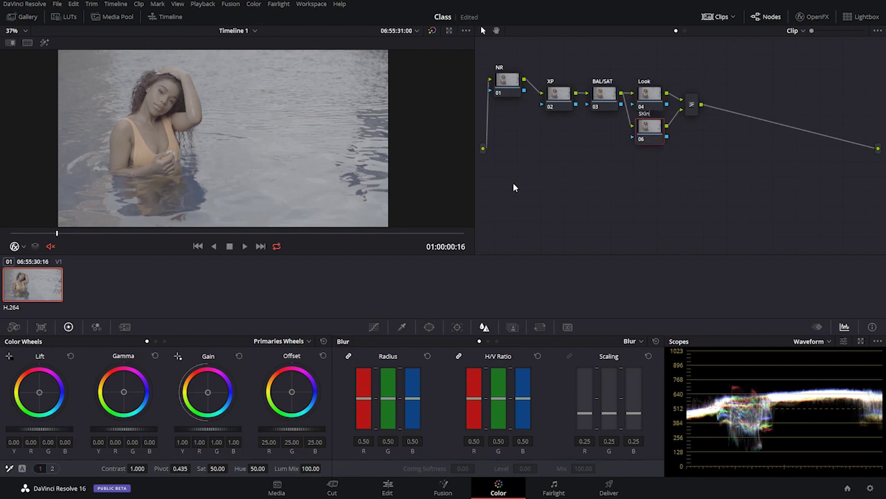
- Add a node labelled Adj after the mixer, followed by another serial node
left_click(690, 110)
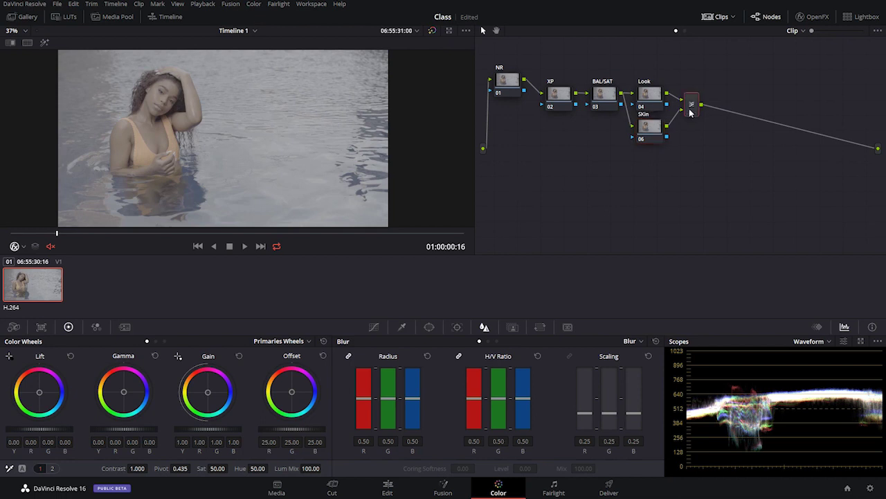
key("alt+s")
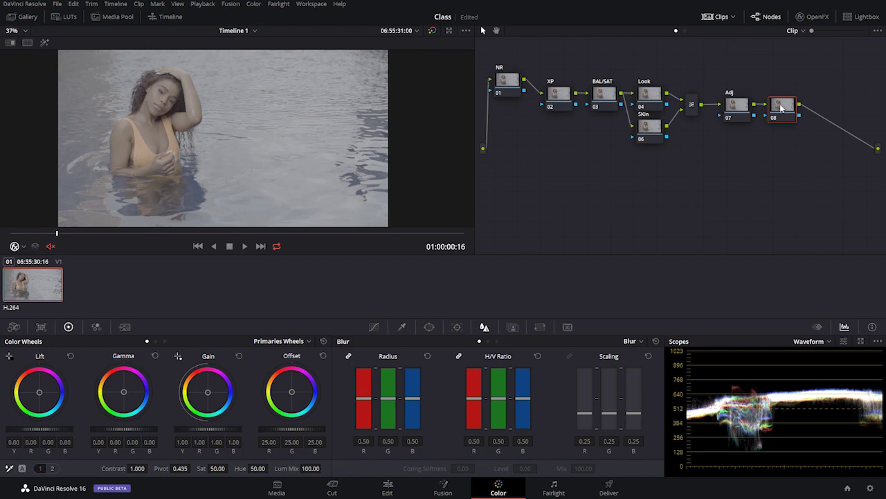
- Move node 08 to a second row, append four serial nodes, and label the row's first four Focus, Vign, glow and BB
left_click_drag(782, 107, 544, 175)
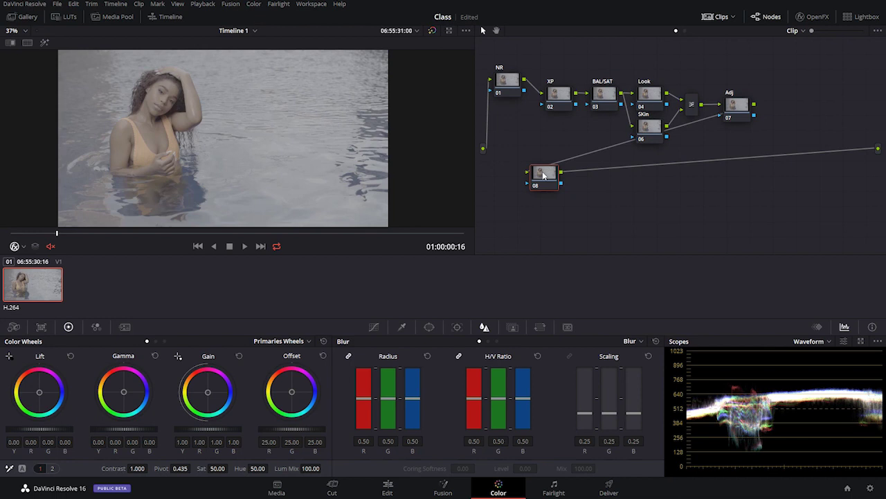
key("alt+s")
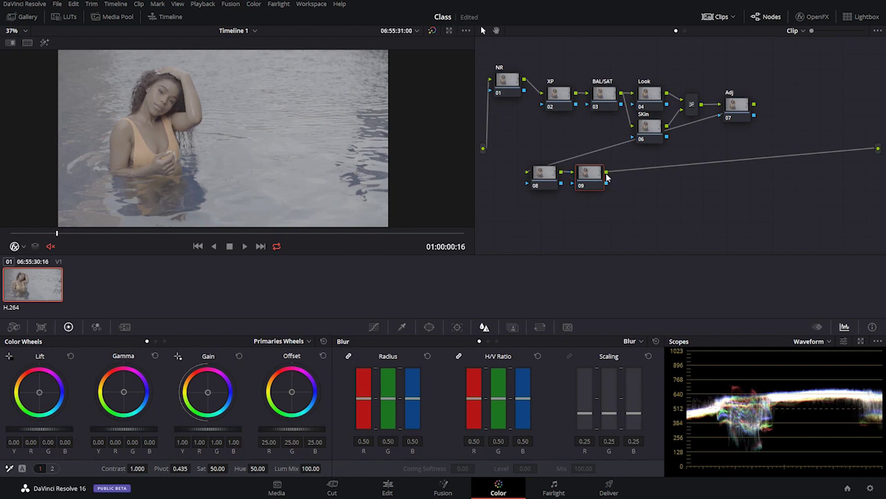
key("alt+s")
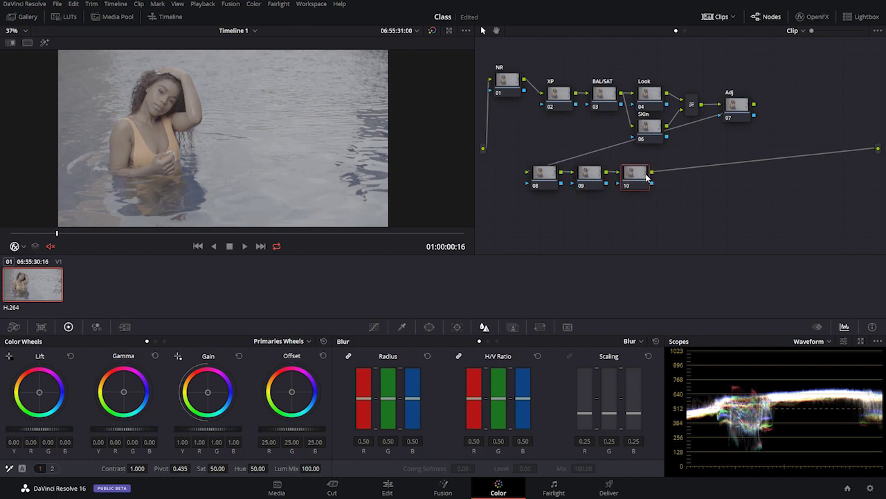
key("alt+s")
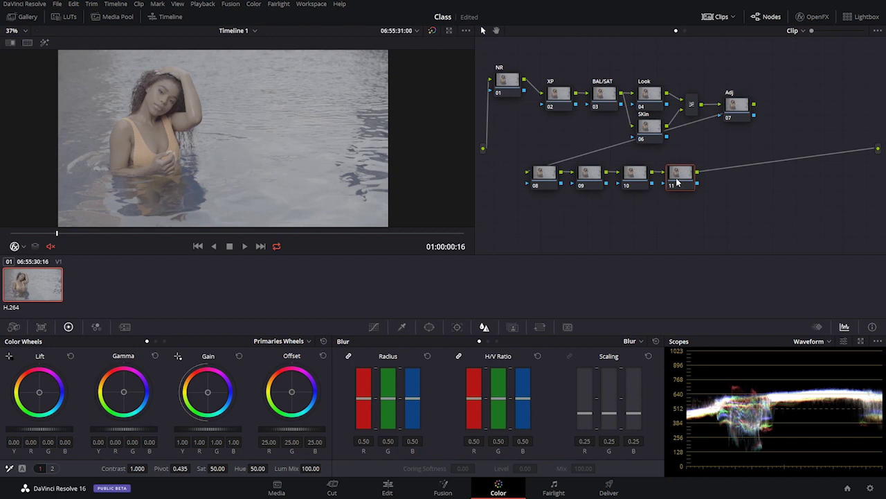
key("alt+s")
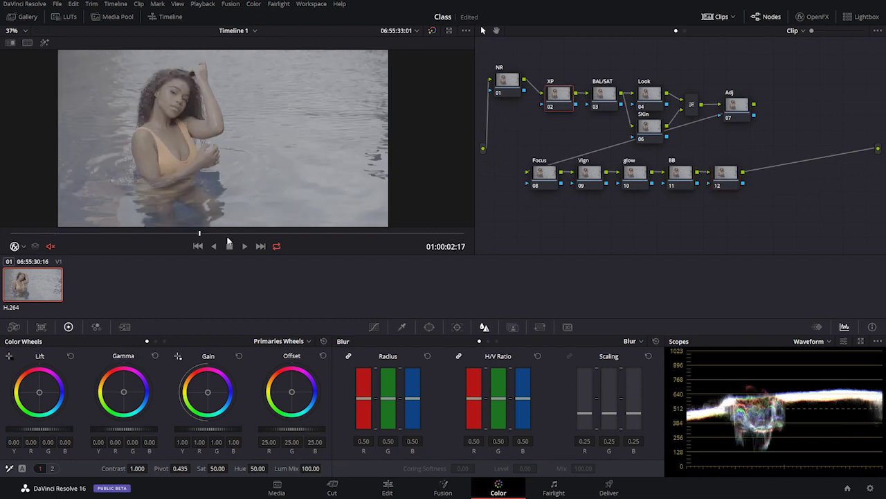
- Set the XP node's contrast to 1.450 and its pivot to 0.519
scroll(253, 115, "down", 1)
scroll(253, 110, "up", 2)
scroll(253, 111, "down", 1)
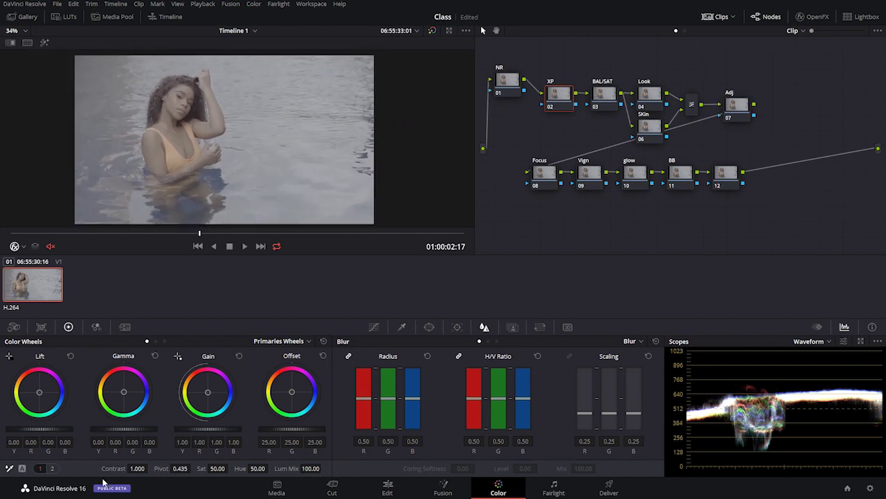
left_click_drag(139, 468, 195, 468)
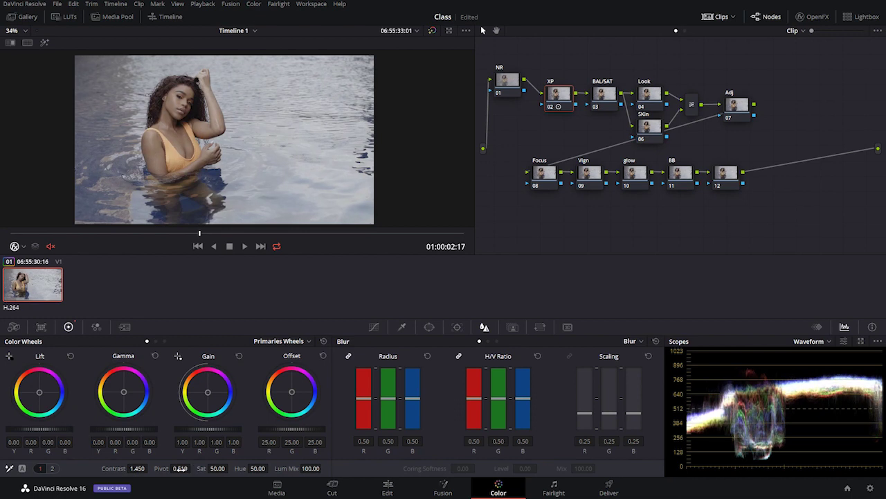
- Raise the XP node's gamma and lift to 0.01 each, and review the grade across the clip
left_click_drag(126, 429, 129, 430)
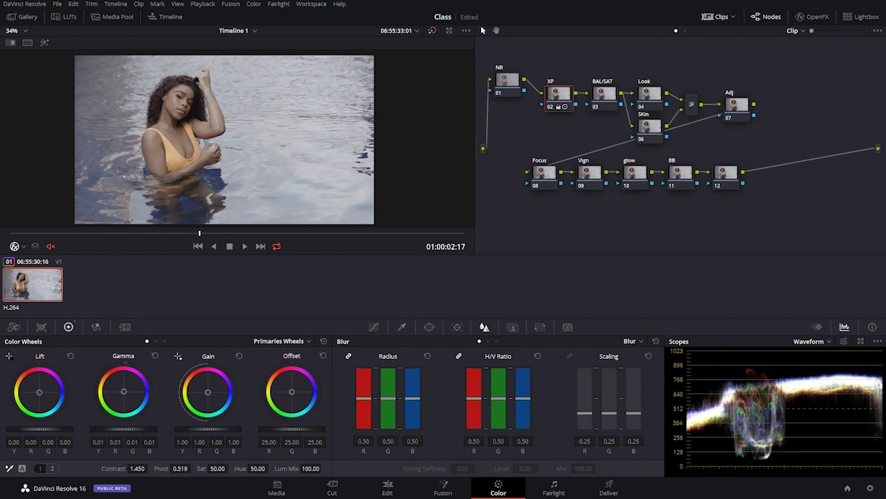
left_click_drag(40, 429, 43, 429)
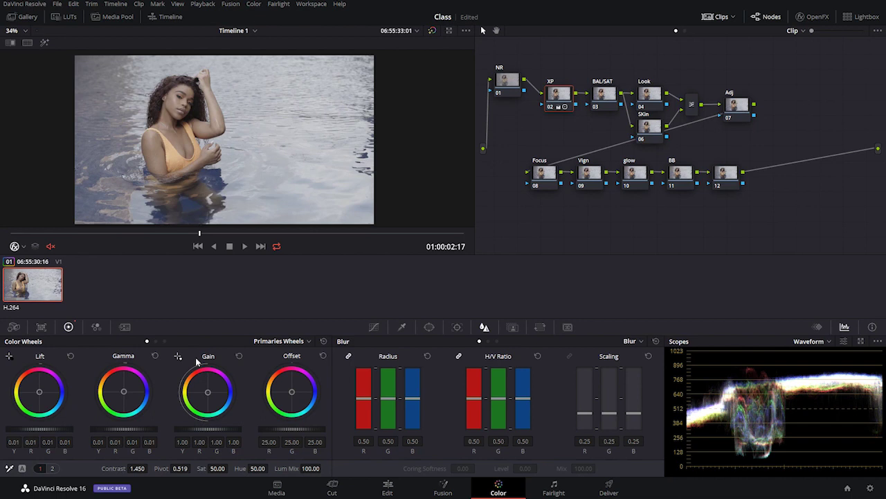
scroll(160, 161, "down", 2)
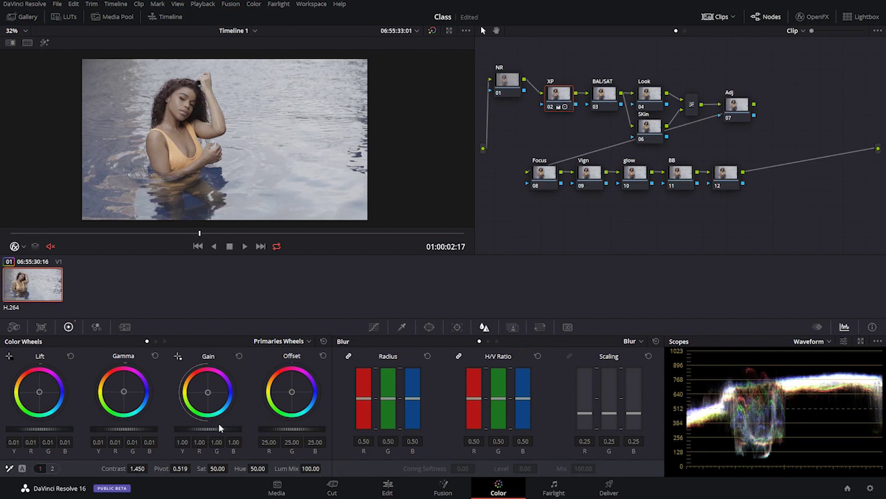
mouse_move(208, 428)
left_mouse_down()
mouse_move(189, 429)
mouse_move(207, 429)
left_mouse_up()
key("space")
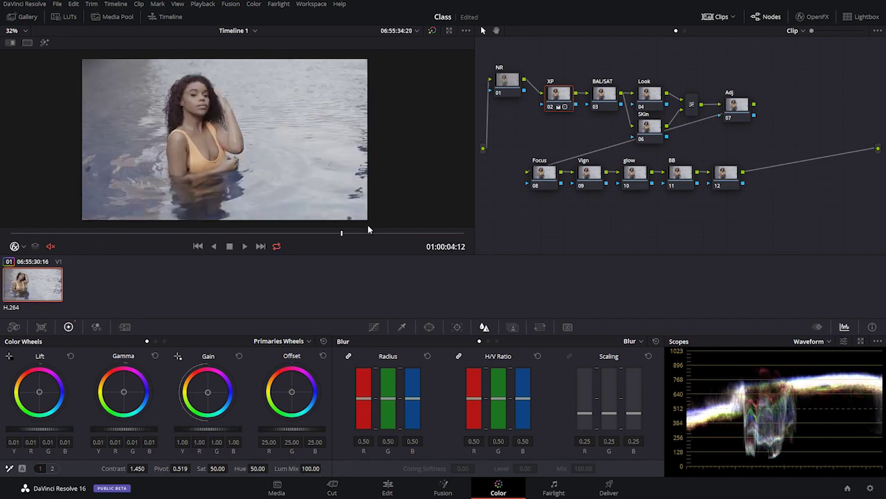
left_click_drag(252, 234, 320, 239)
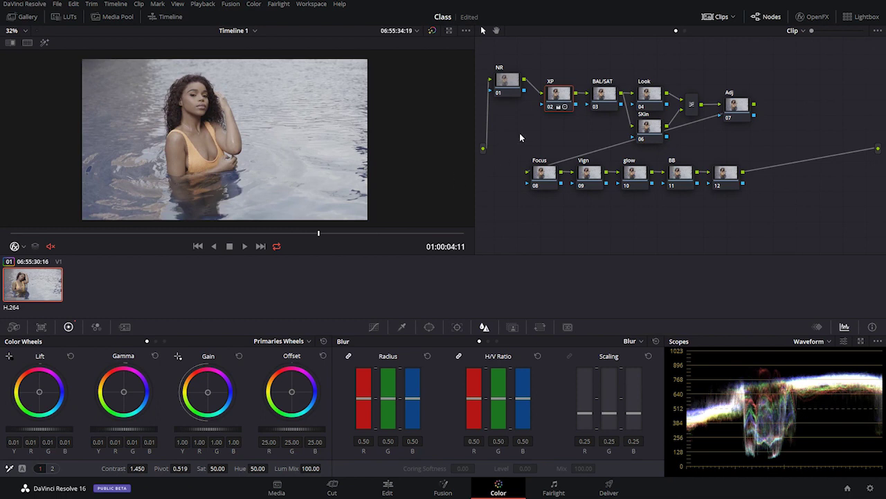
- Set the BAL/SAT node's saturation to 83.80 and check the result across the clip
left_click(602, 92)
left_click(602, 93)
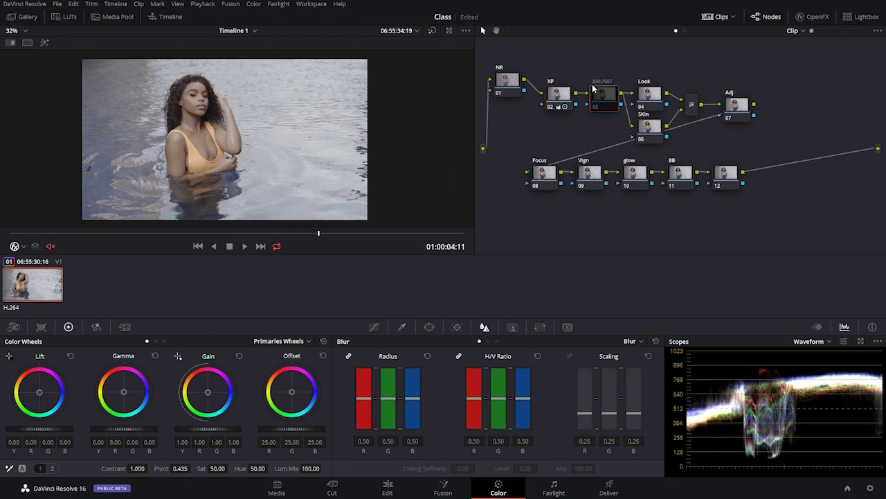
key("ctrl+d")
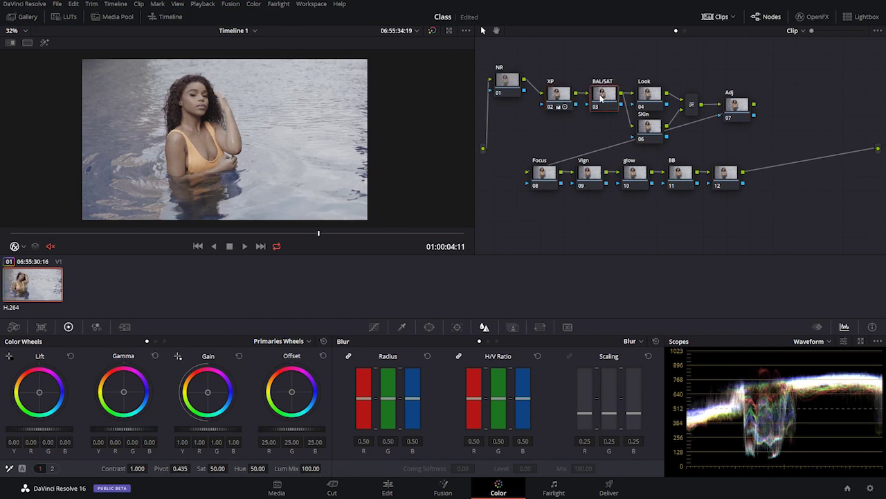
left_click_drag(218, 469, 231, 468)
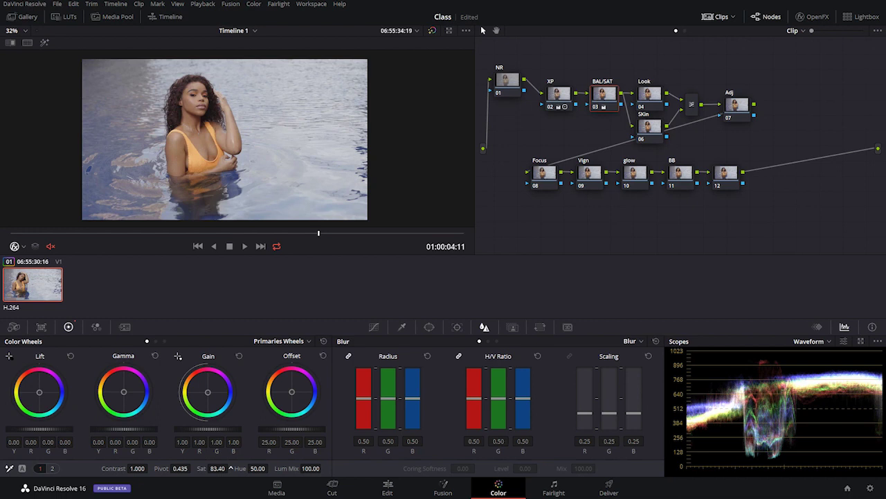
left_click_drag(231, 468, 230, 469)
left_click_drag(116, 233, 93, 242)
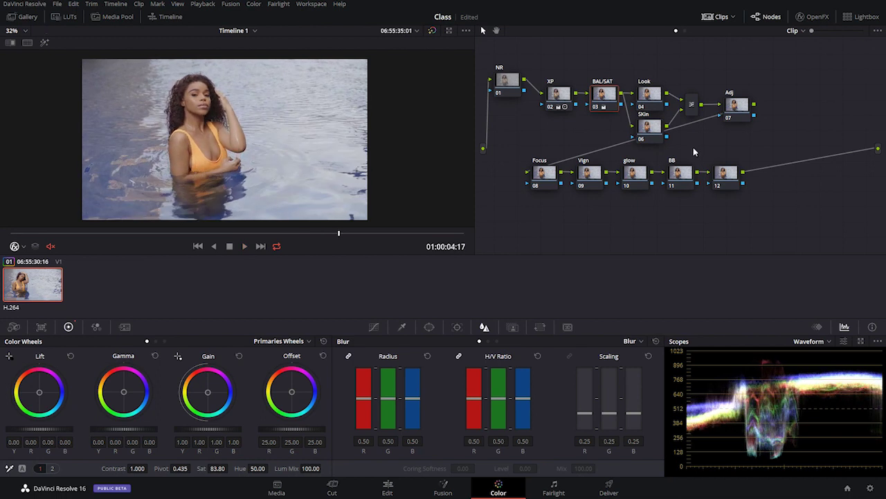
- Show the BAL/SAT node's temperature and tint adjustments, and switch the scope to Parade
left_click(656, 130)
left_click(650, 97)
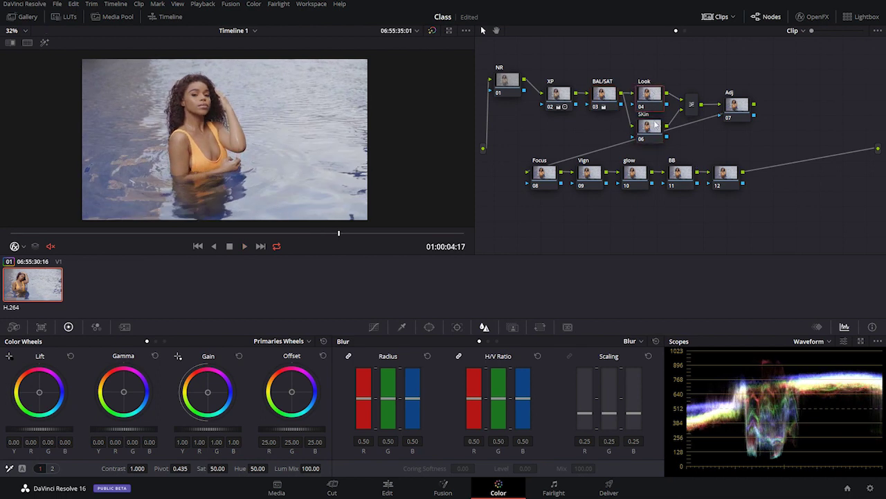
left_click(603, 96)
scroll(221, 139, "up", 2)
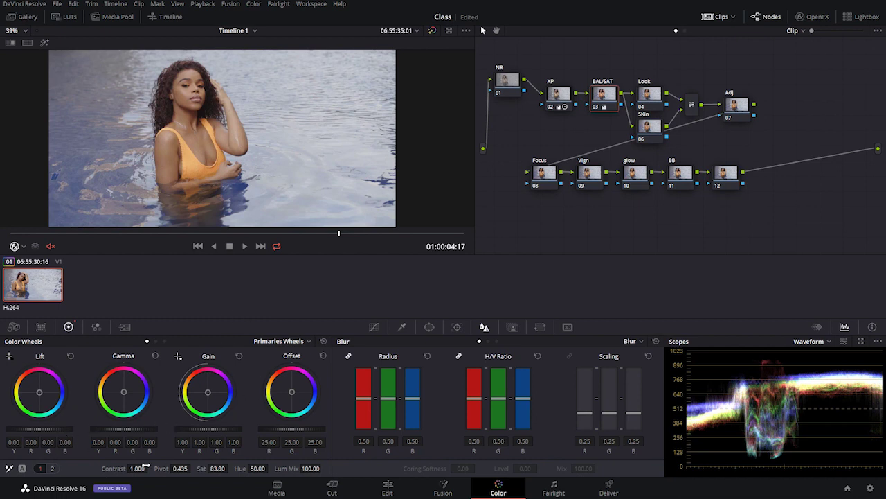
left_click(50, 469)
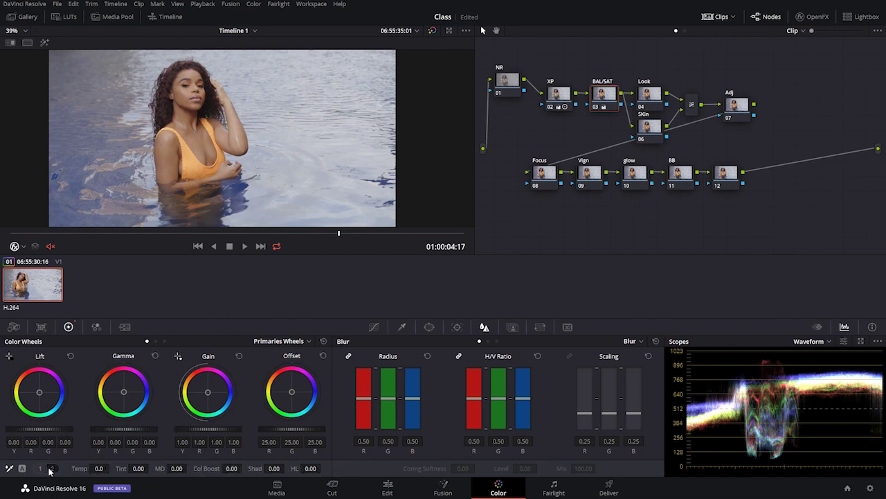
left_click(824, 343)
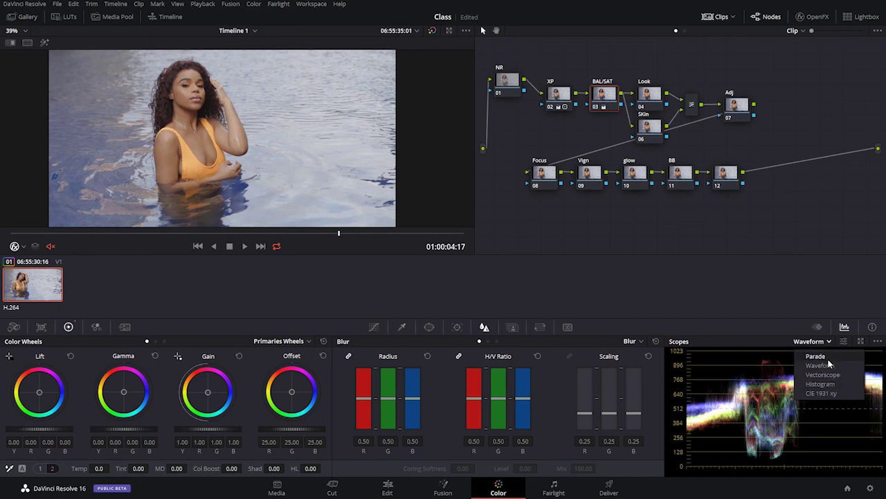
left_click(828, 357)
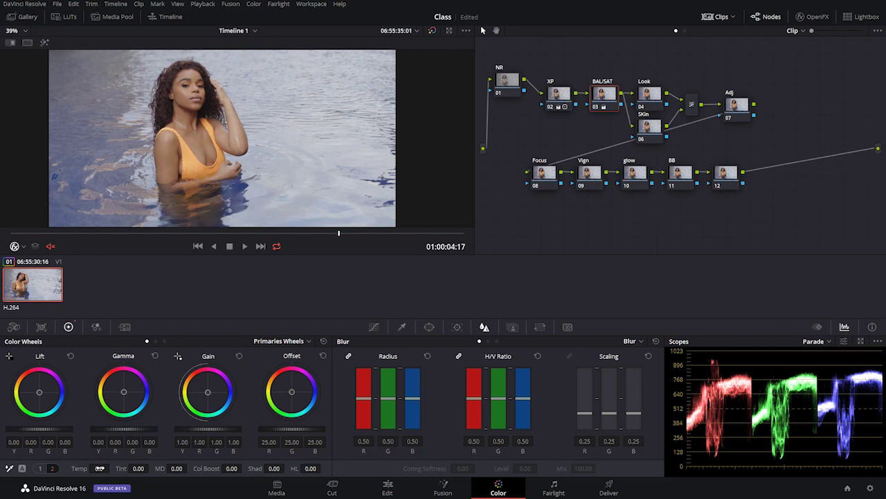
- Switch the viewer's on-screen control to Qualifier and enlarge the image slightly
left_click(99, 469)
left_click(15, 246)
left_click(50, 271)
scroll(212, 206, "up", 3)
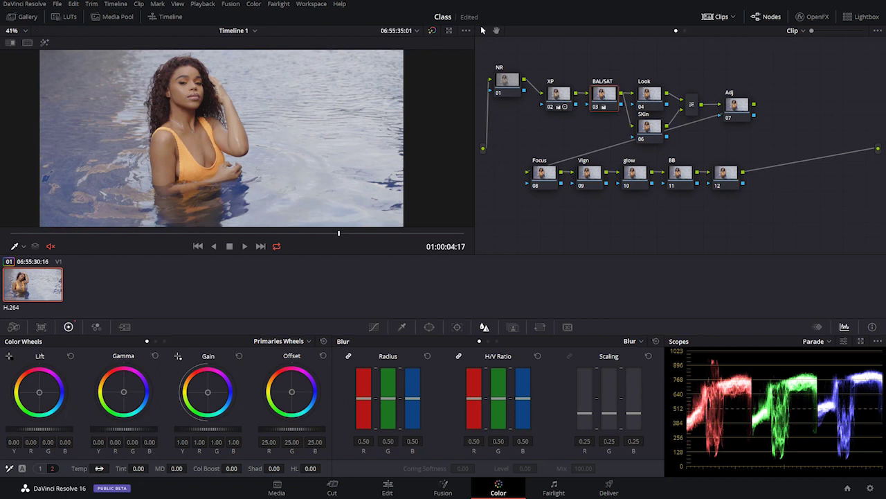
- Try a temperature of 80.0 on the BAL/SAT node and step back to -10.0
left_click_drag(100, 468, 112, 468)
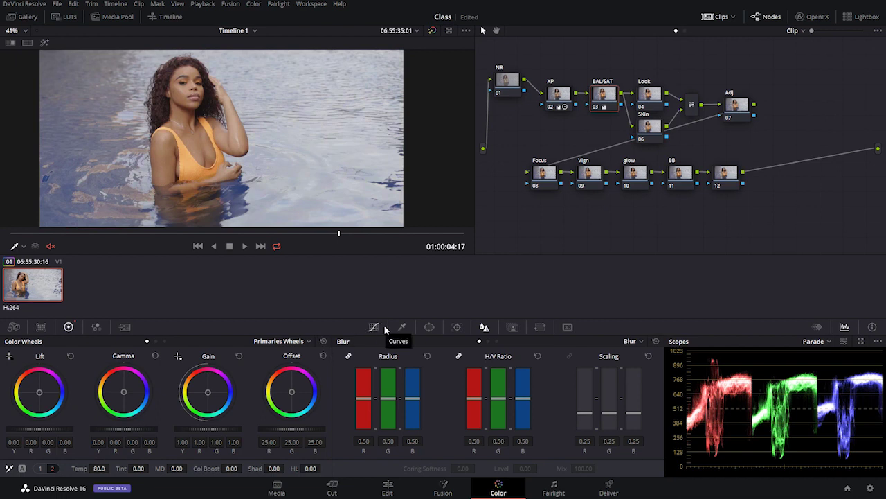
key("ctrl+z")
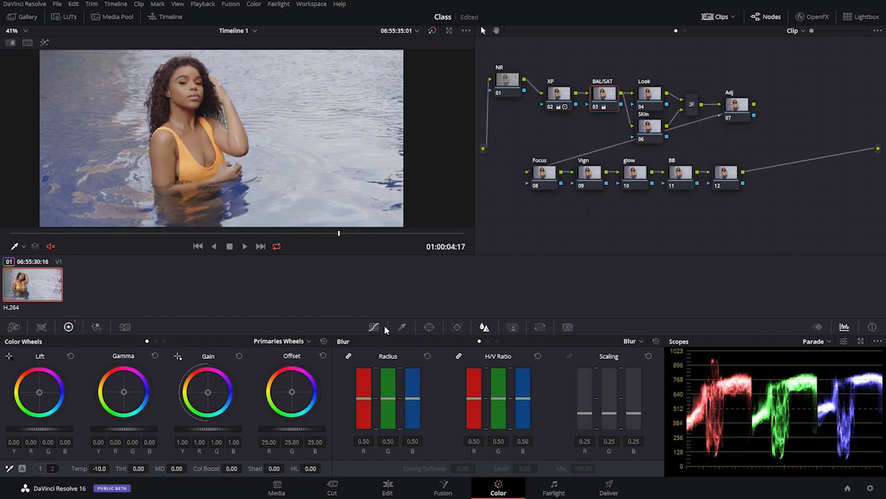
key("ctrl+z")
key("ctrl+shift+z")
- On the Skin node, sample the woman's chest skin with the HSL qualifier picker and turn on the highlight view
left_click(649, 127)
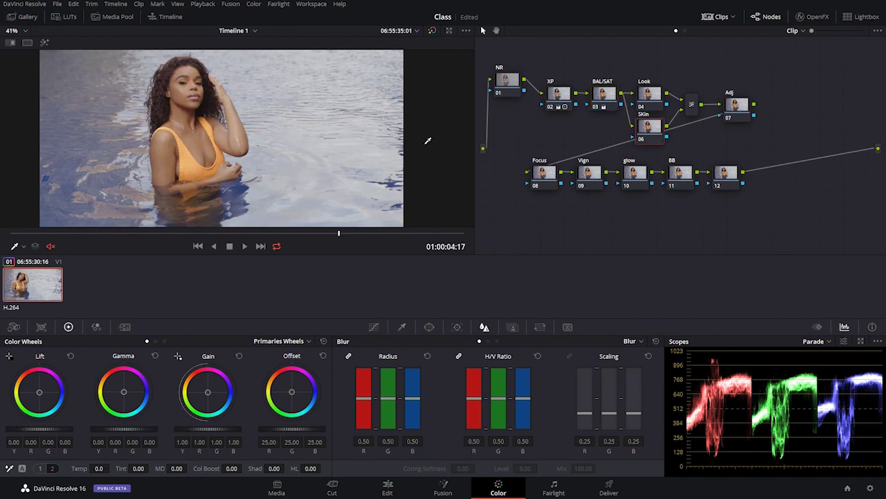
left_click(402, 327)
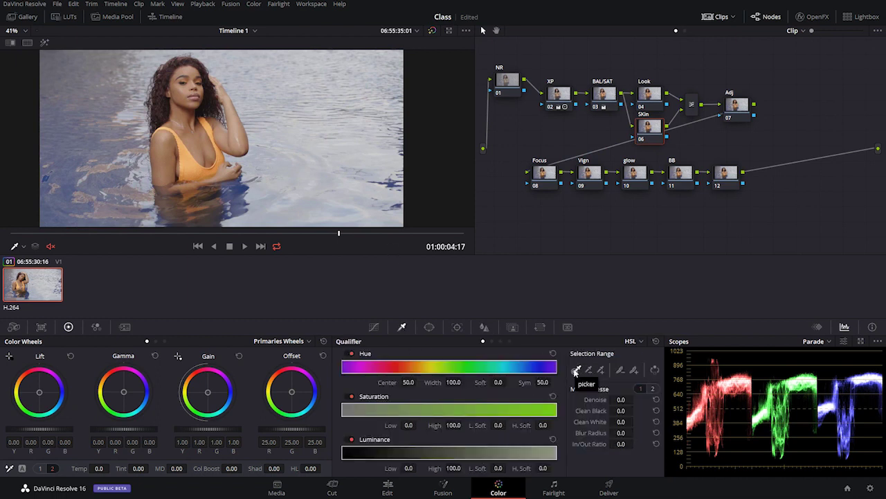
scroll(208, 141, "down", 2)
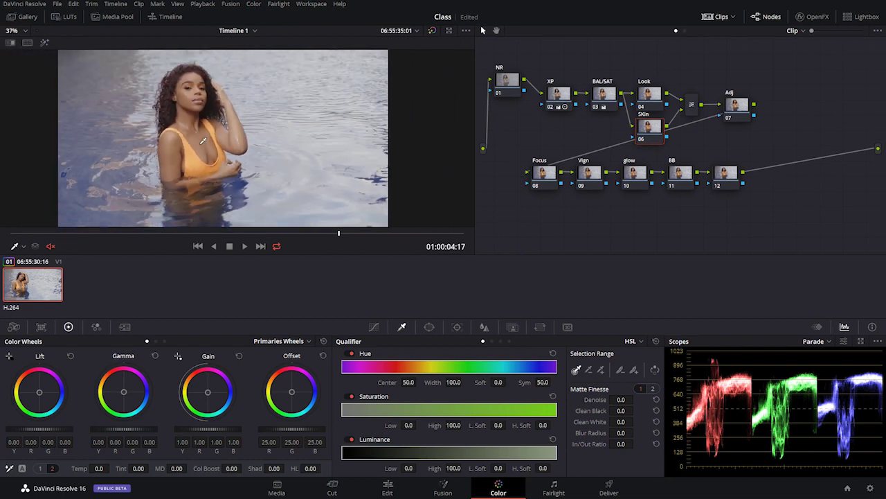
left_click(200, 141)
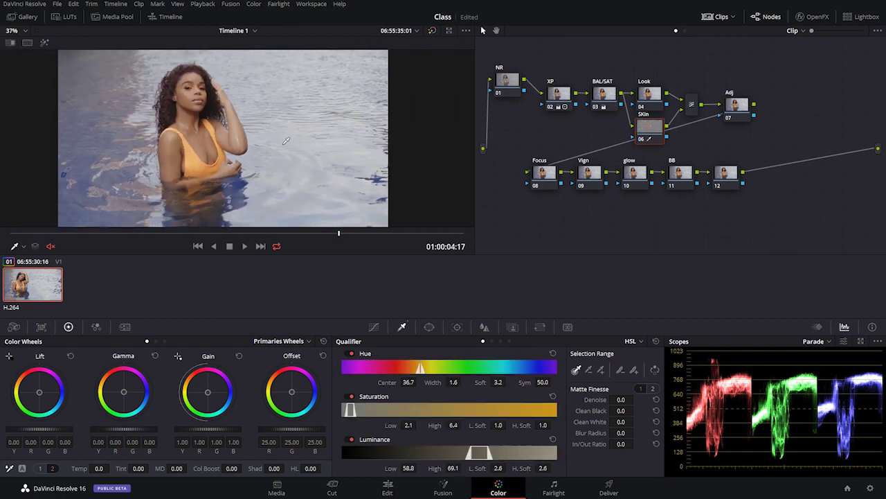
left_click(44, 42)
scroll(205, 118, "up", 2)
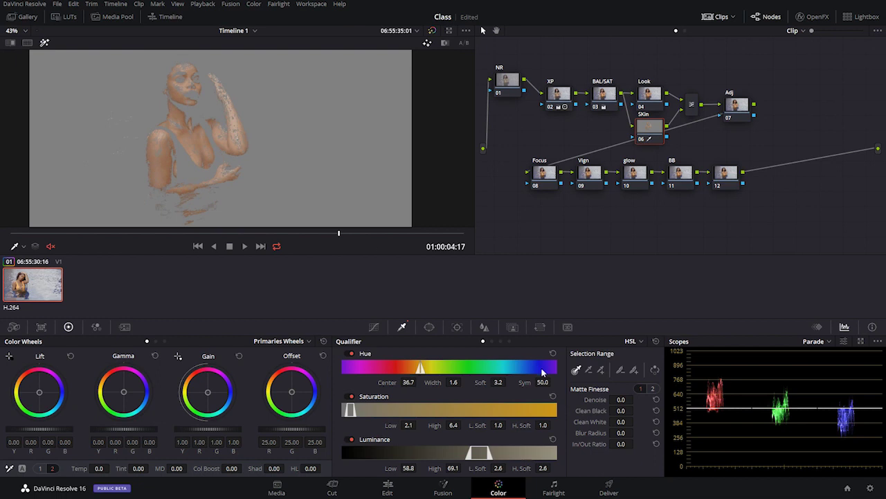
- Add the skin tones of the woman's upper arm and raised arm to the Skin node's qualifier selection
left_click(600, 369)
left_click_drag(165, 147, 161, 173)
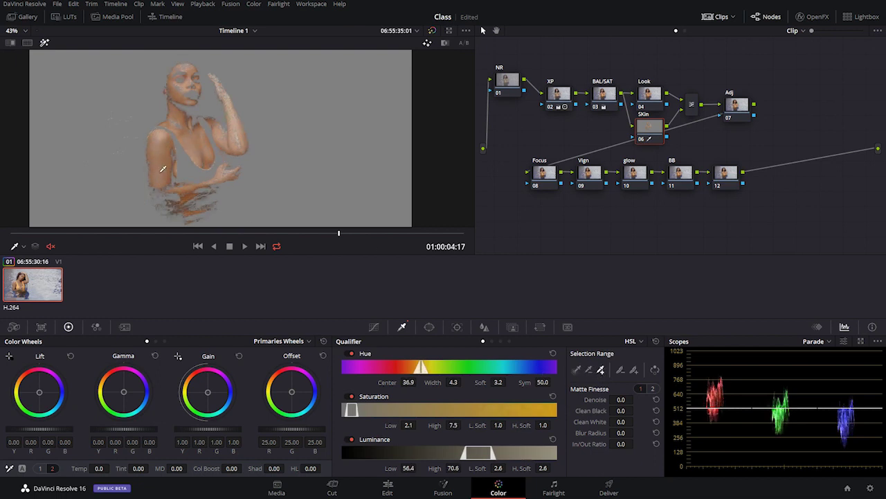
scroll(163, 170, "up", 2)
left_click_drag(223, 142, 230, 149)
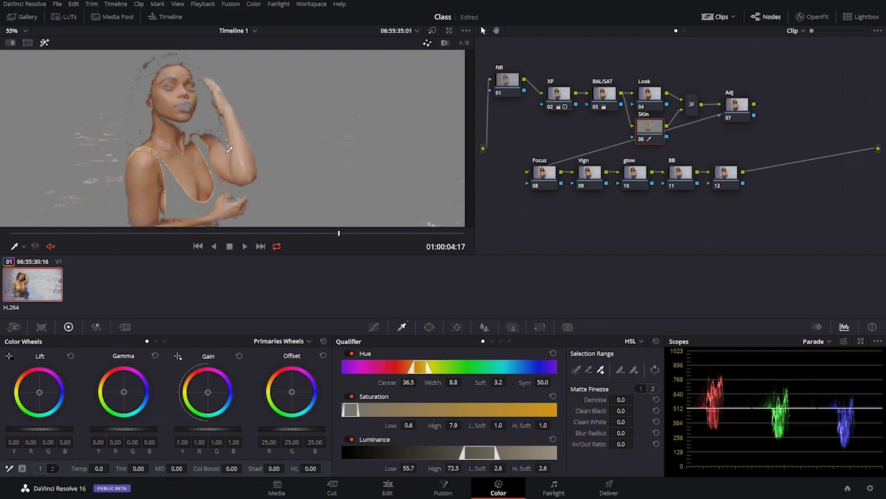
- Shift the skin key's saturation range to low 0.4 and high 7.7, and set the matte blur radius to 18.1
scroll(229, 149, "down", 3)
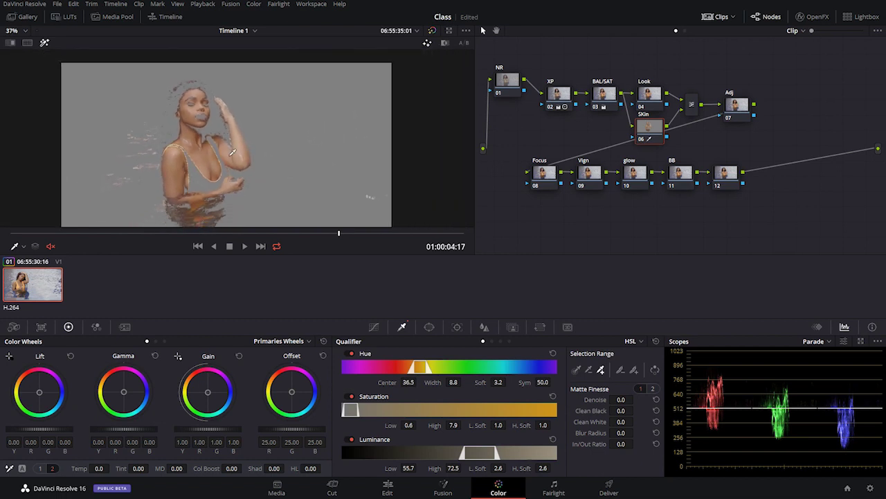
scroll(200, 111, "up", 2)
left_click_drag(348, 412, 348, 411)
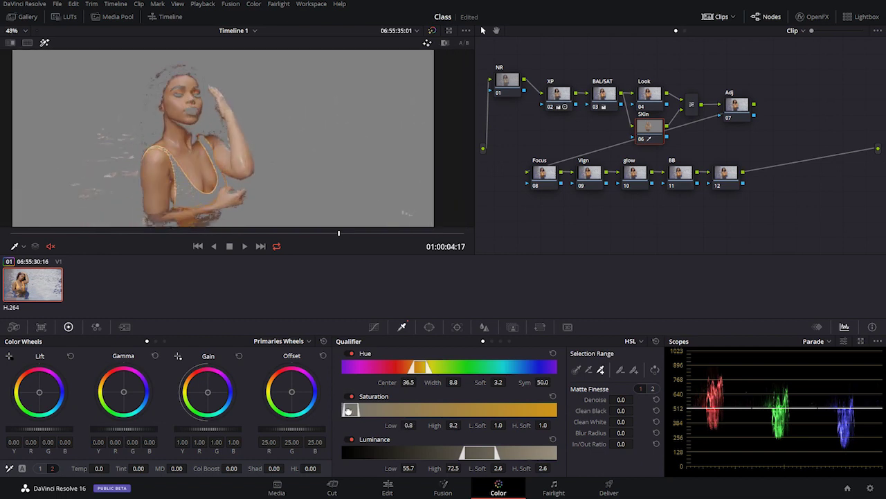
left_click_drag(349, 412, 347, 412)
left_click_drag(620, 432, 630, 432)
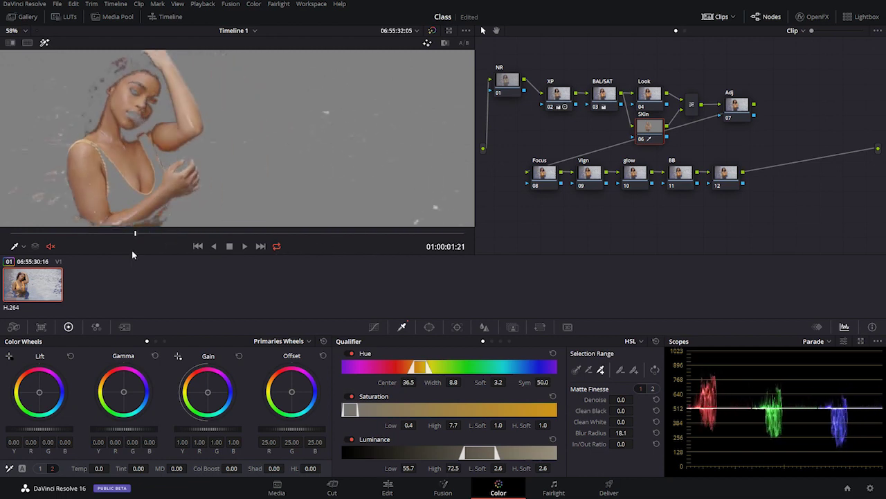
- Check the skin key at other frames of the clip and turn off the highlight view
left_click_drag(107, 239, 72, 231)
scroll(218, 117, "down", 2)
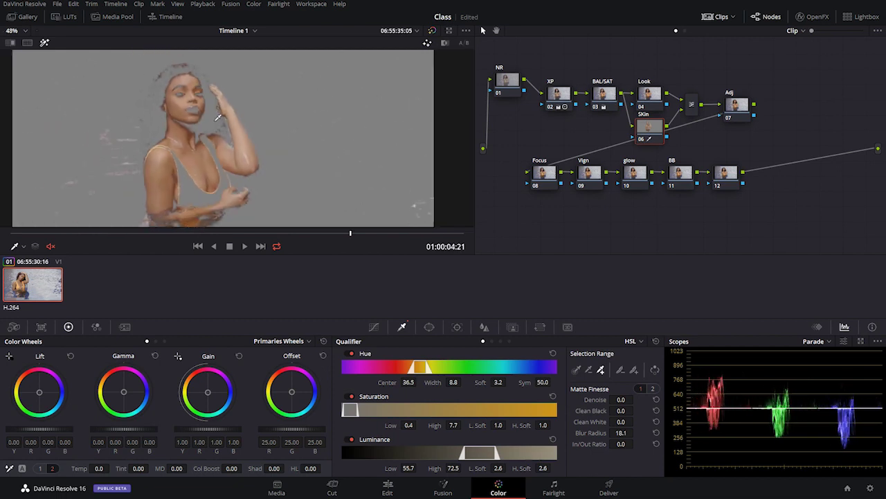
scroll(218, 117, "down", 4)
scroll(223, 137, "up", 4)
scroll(222, 138, "up", 1)
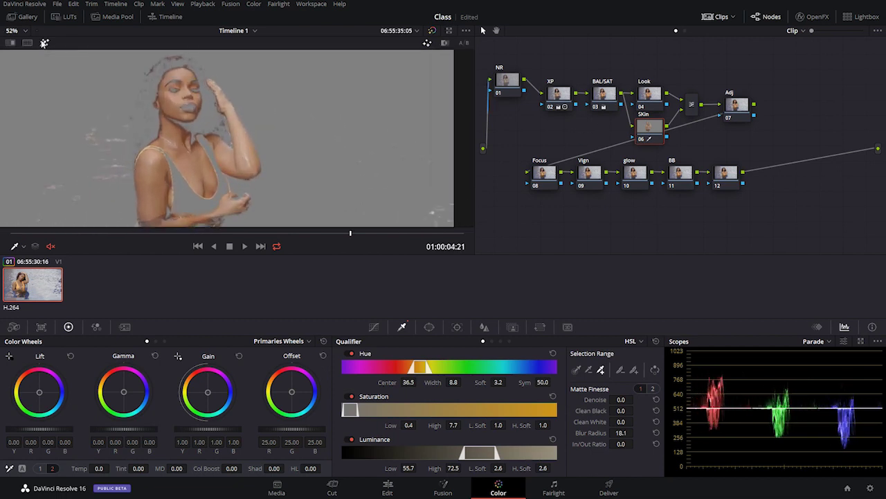
left_click(43, 43)
- Search the effects library for "red" and apply Reduce Noise v4 to the NR node
left_click(506, 82)
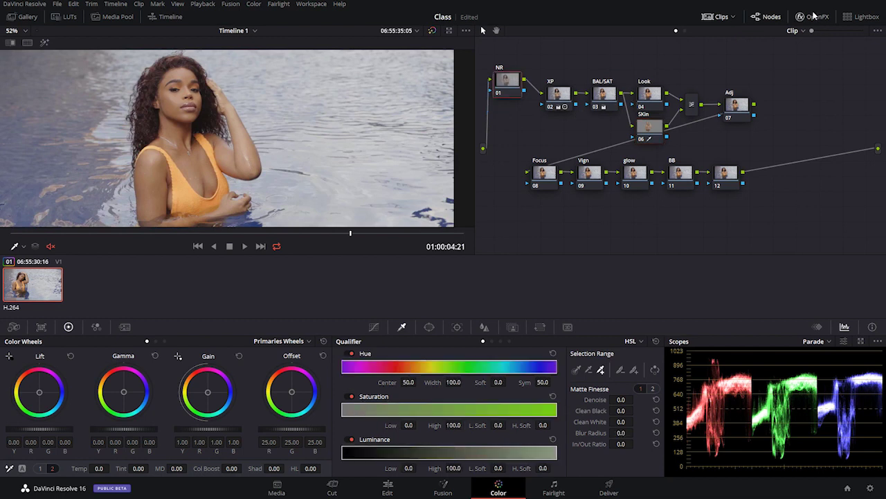
left_click(815, 16)
double_click(779, 48)
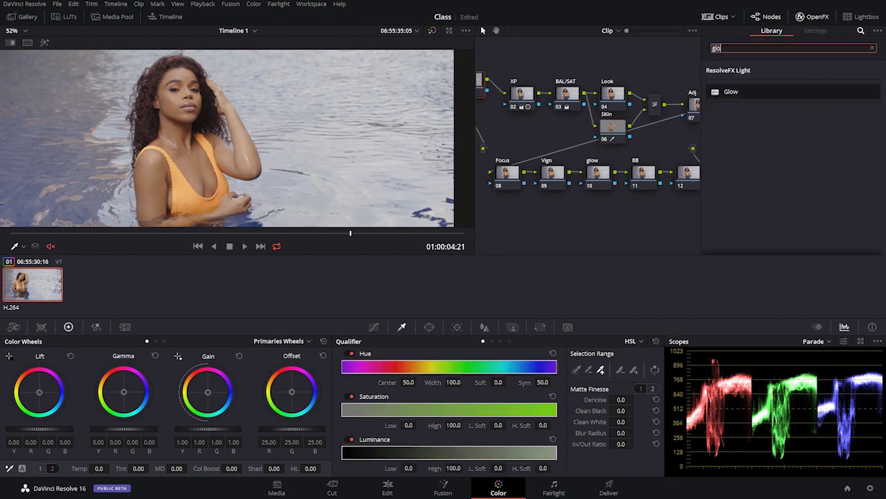
type("red")
left_click_drag(746, 92, 485, 82)
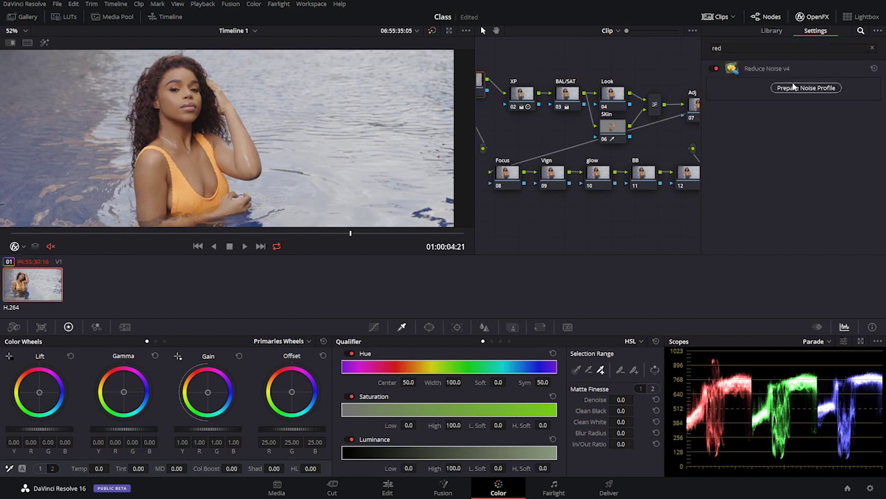
- Prepare a noise profile with Neat Video's Auto Profile, continuing with the small automatically selected area
left_click(796, 87)
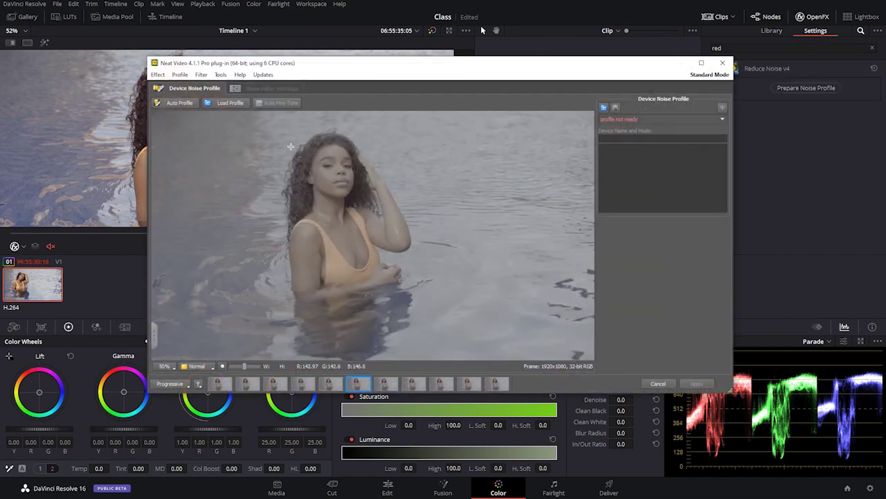
left_click(179, 102)
left_click(467, 257)
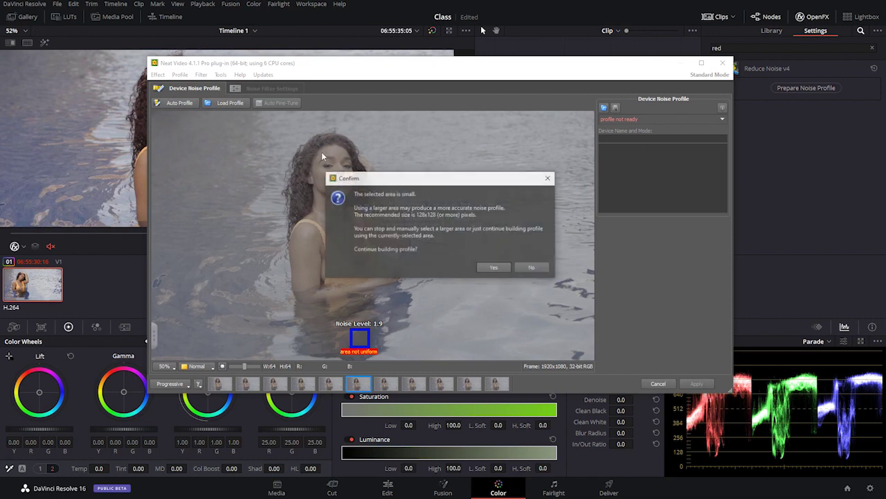
left_click(492, 268)
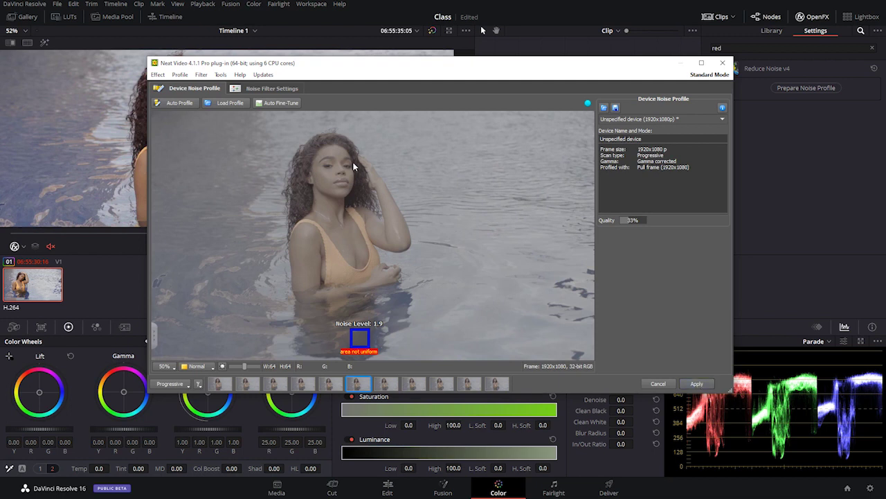
- Preview the noise filter on the frame, apply the noise reduction, and close the effects library
left_click(272, 88)
scroll(358, 229, "up", 4)
scroll(358, 229, "down", 6)
scroll(358, 229, "up", 2)
left_click(698, 384)
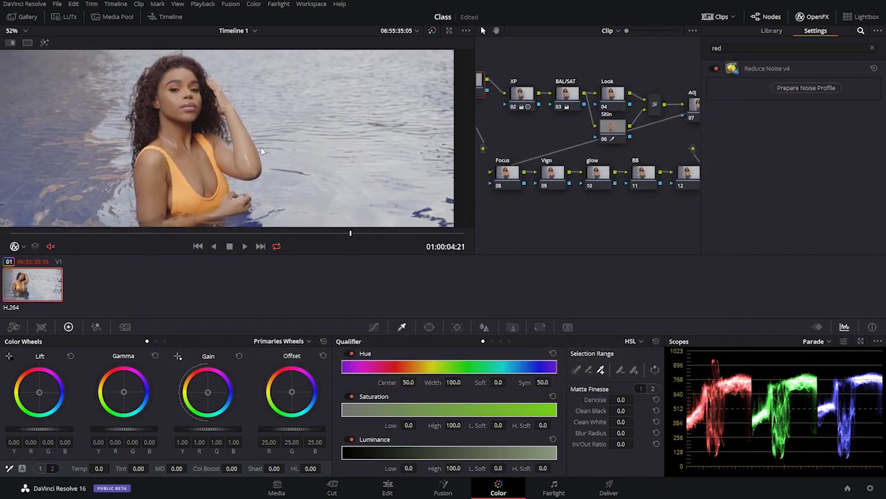
scroll(262, 151, "up", 2)
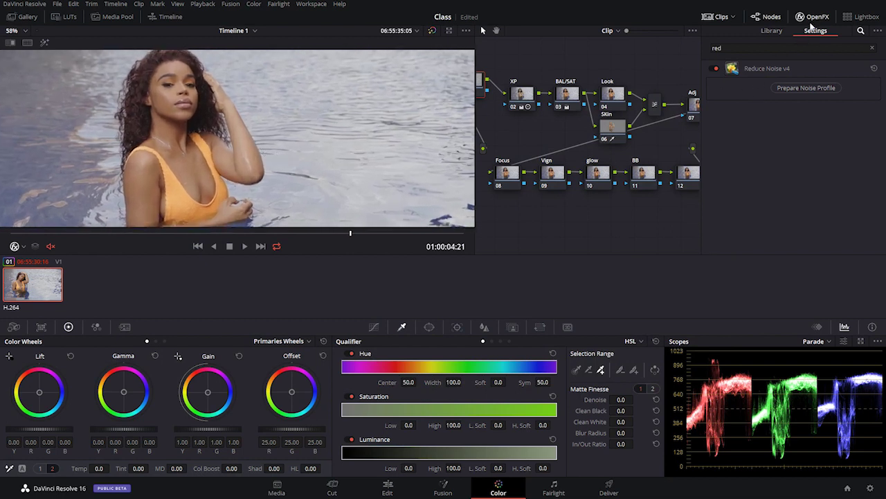
left_click(814, 17)
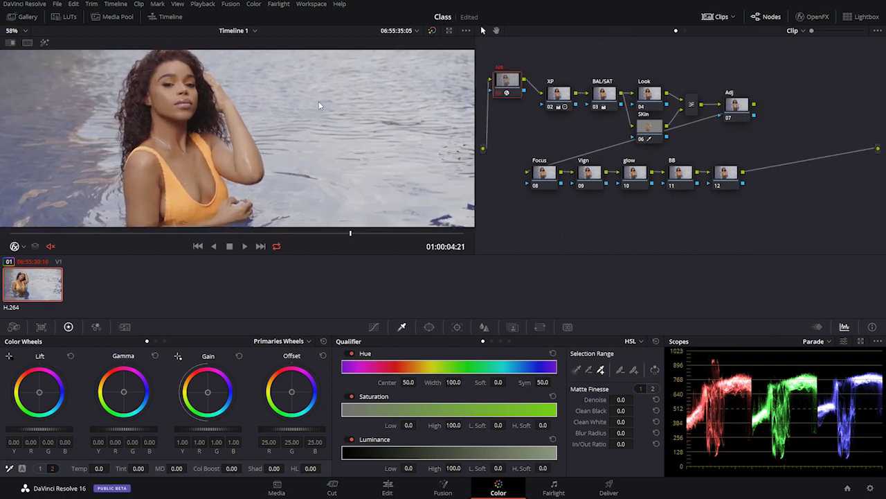
- Select the Look node and set its saturation to 59.80
scroll(318, 106, "down", 2)
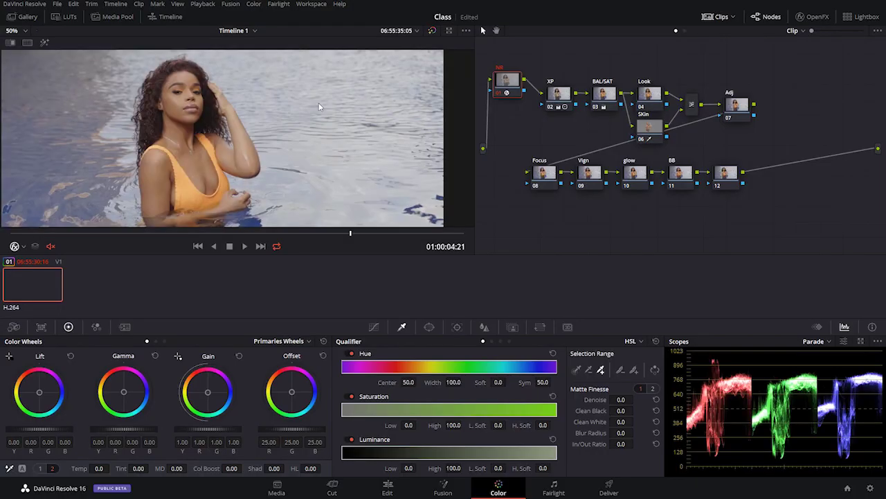
scroll(266, 113, "down", 2)
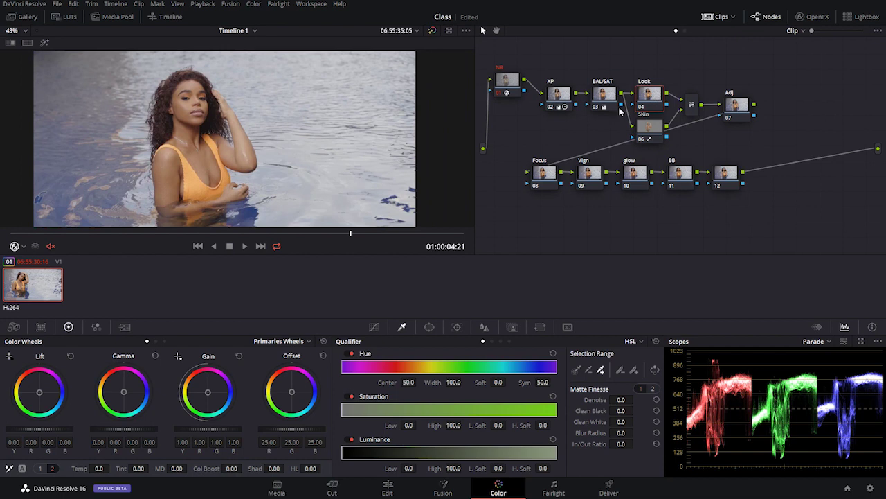
scroll(255, 159, "down", 1)
scroll(256, 163, "up", 1)
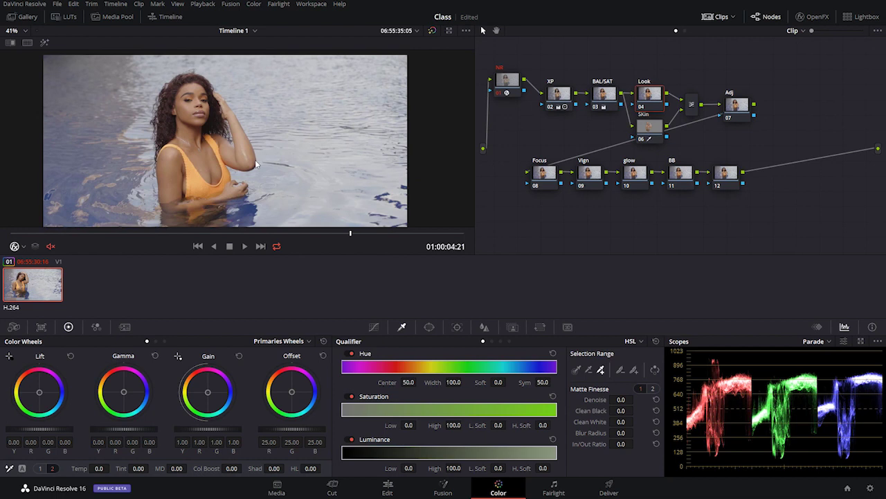
scroll(287, 182, "up", 2)
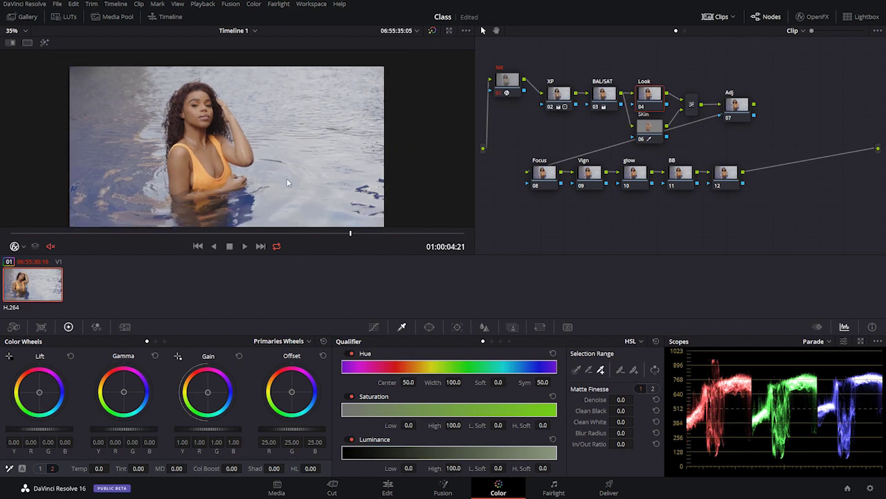
scroll(298, 184, "down", 1)
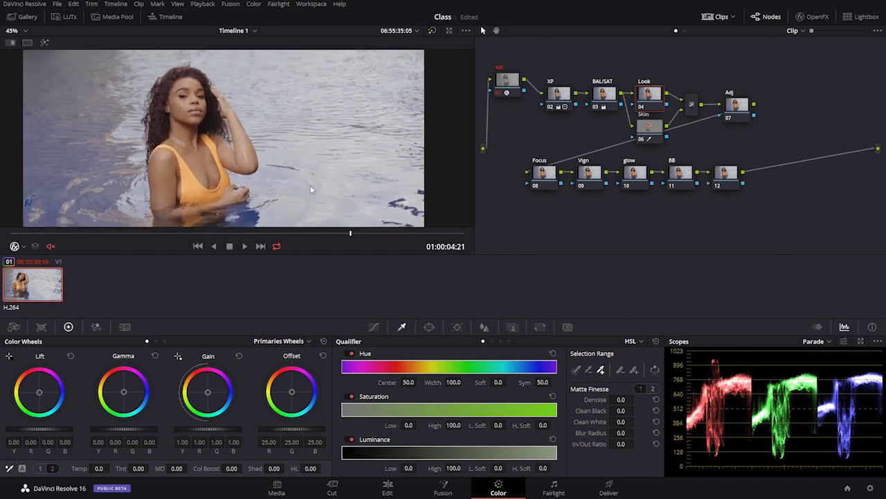
left_click(42, 468)
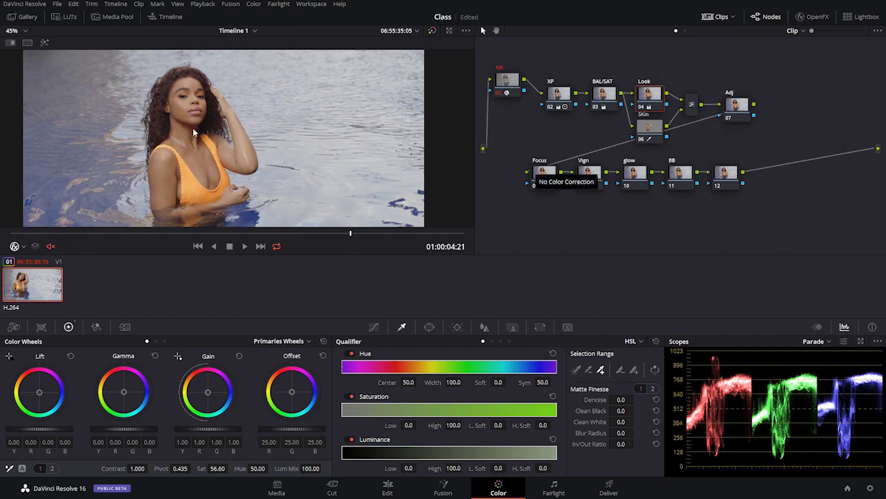
scroll(193, 112, "up", 1)
scroll(198, 115, "down", 1)
left_click_drag(217, 469, 230, 468)
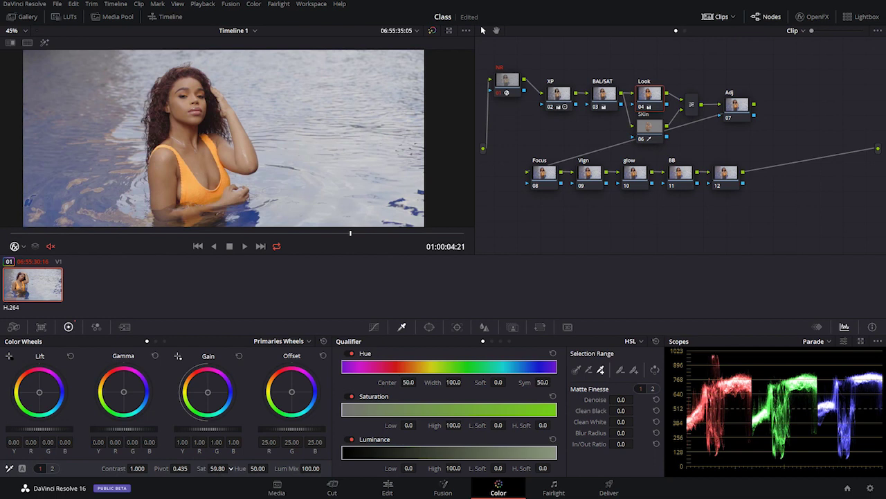
- Compare the image with the Look node disabled and enabled, leaving the node enabled
scroll(222, 135, "up", 2)
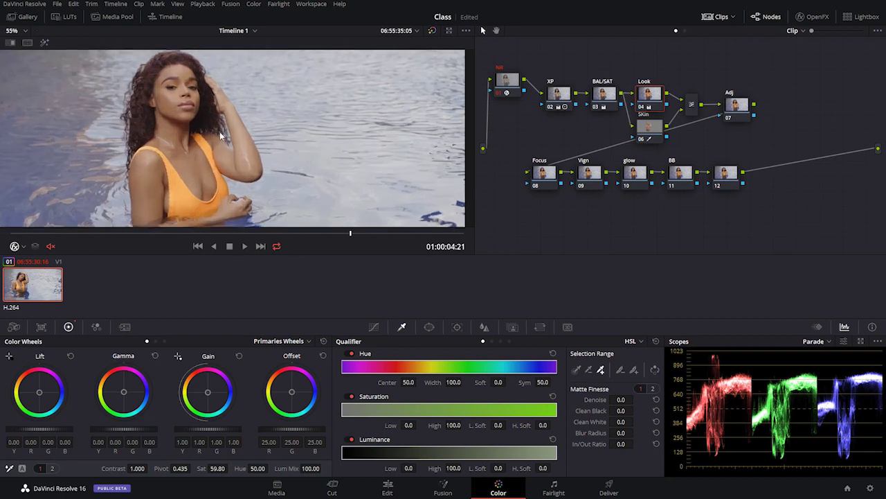
scroll(218, 149, "down", 2)
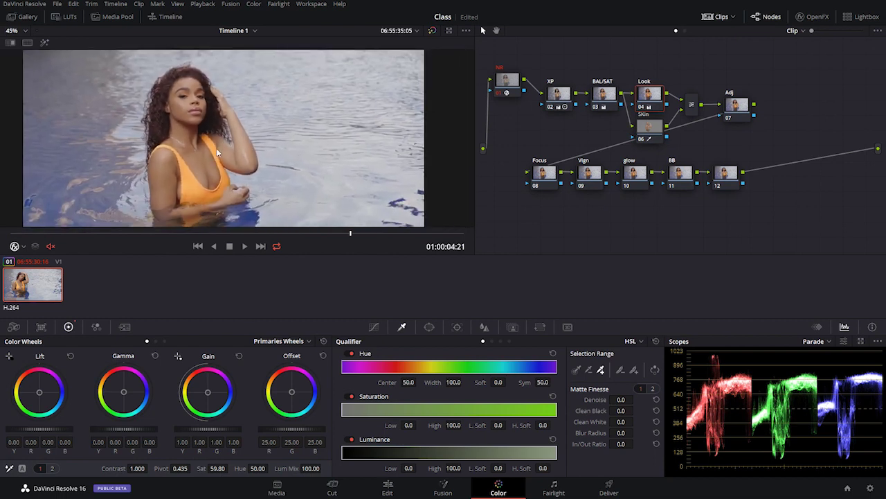
left_click(642, 107)
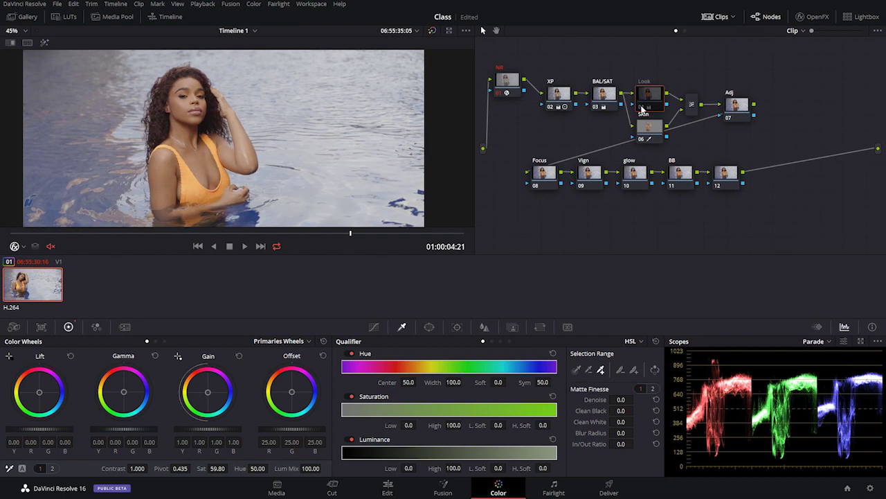
left_click(642, 107)
left_click(642, 107)
left_click(642, 108)
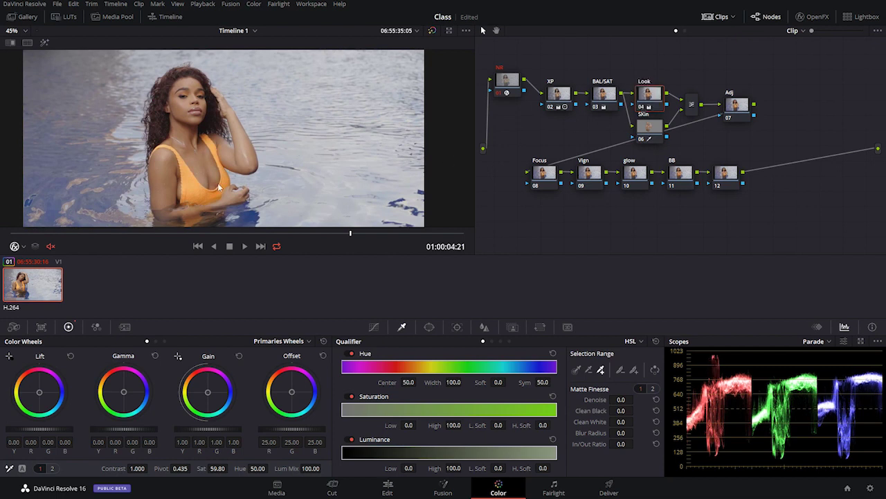
left_click(642, 108)
left_click(642, 107)
left_click(642, 108)
left_click(642, 107)
scroll(293, 114, "down", 3)
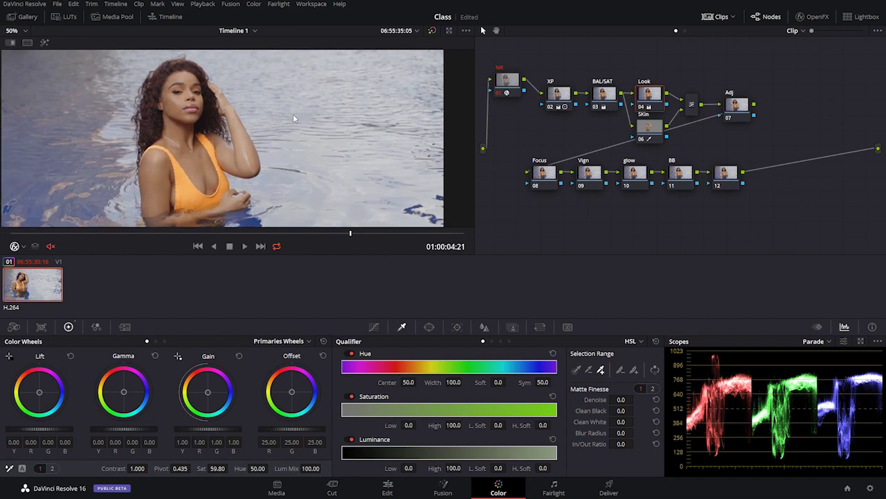
scroll(297, 128, "up", 4)
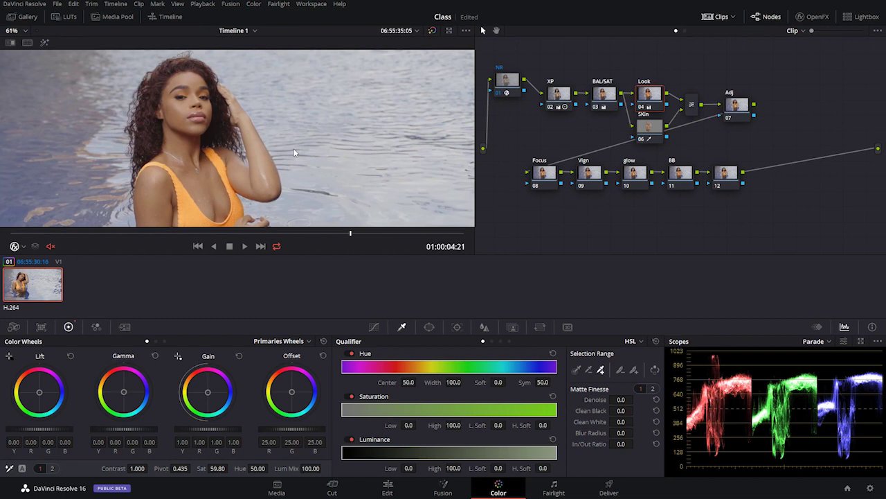
scroll(159, 131, "up", 2)
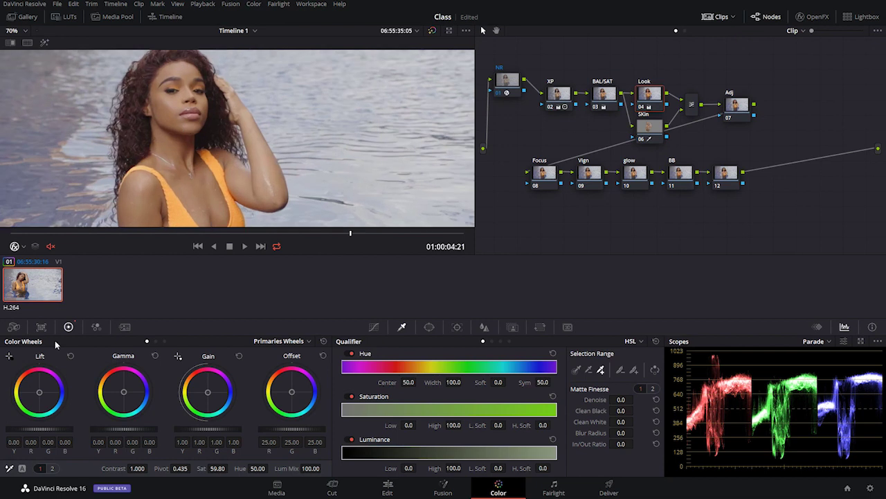
- Tint the Look node's shadows cooler with Lift at red -0.03, green 0.01 and blue 0.02
left_click_drag(39, 394, 39, 396)
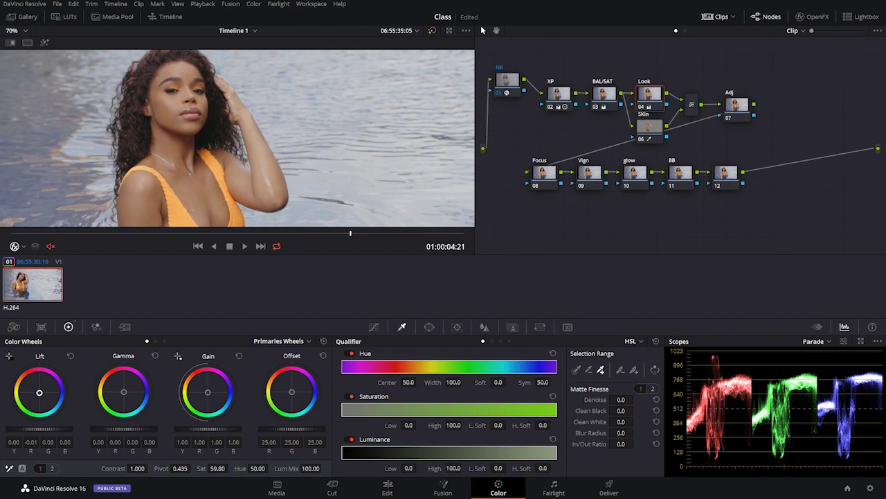
left_click_drag(39, 395, 39, 393)
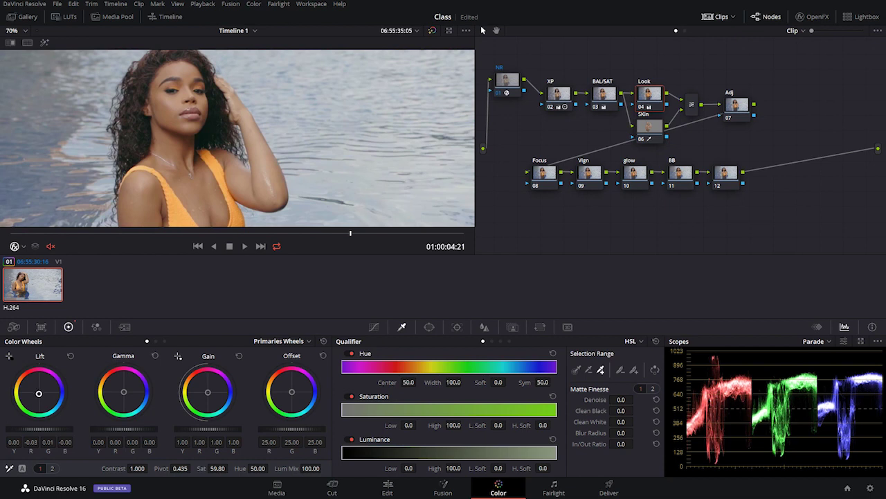
left_click_drag(39, 393, 40, 392)
scroll(123, 219, "down", 5)
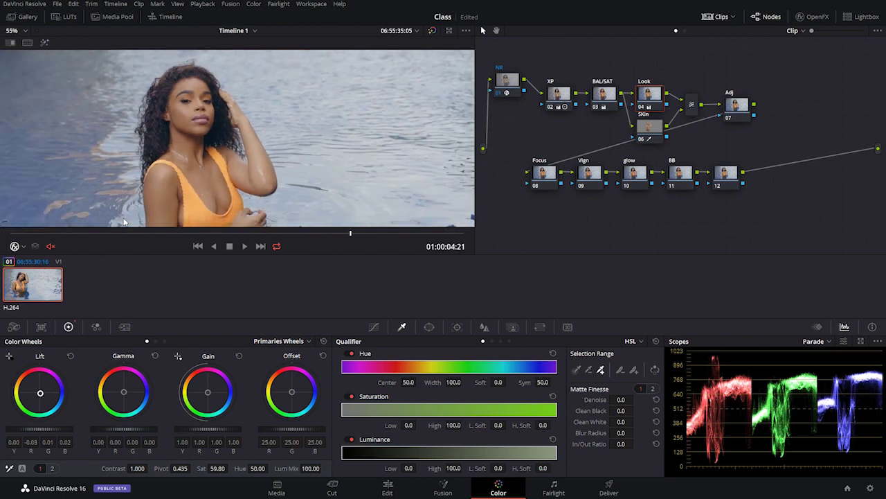
- Examine the effect of the cooler Lift on the woman and the water at different magnifications
scroll(123, 220, "up", 2)
scroll(123, 219, "down", 2)
scroll(123, 219, "up", 4)
scroll(123, 219, "up", 1)
scroll(123, 219, "down", 3)
scroll(123, 219, "up", 2)
scroll(124, 221, "down", 3)
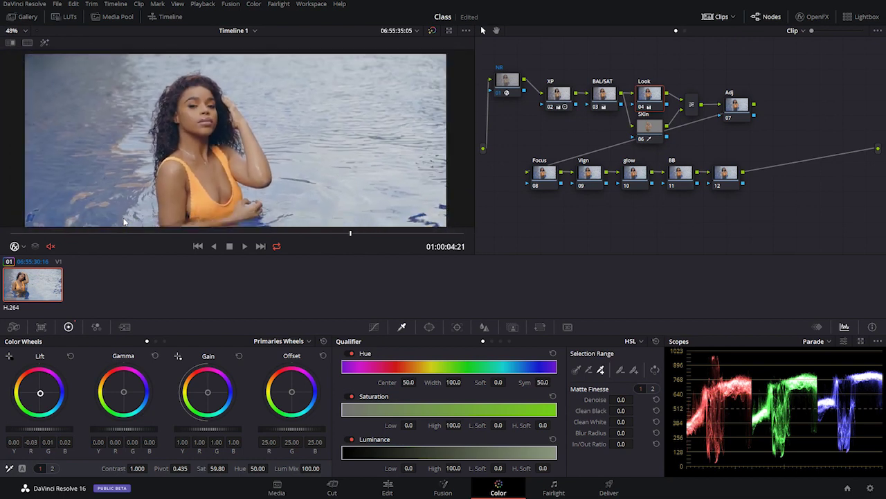
scroll(123, 228, "up", 1)
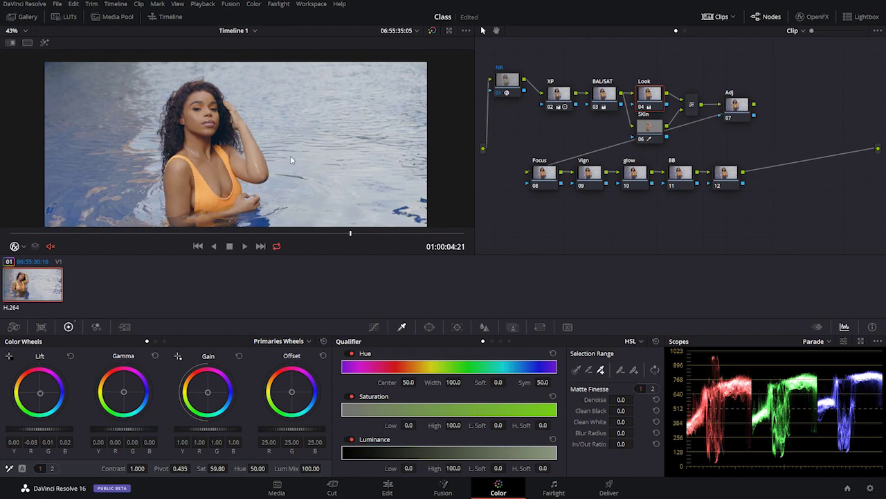
scroll(290, 155, "up", 2)
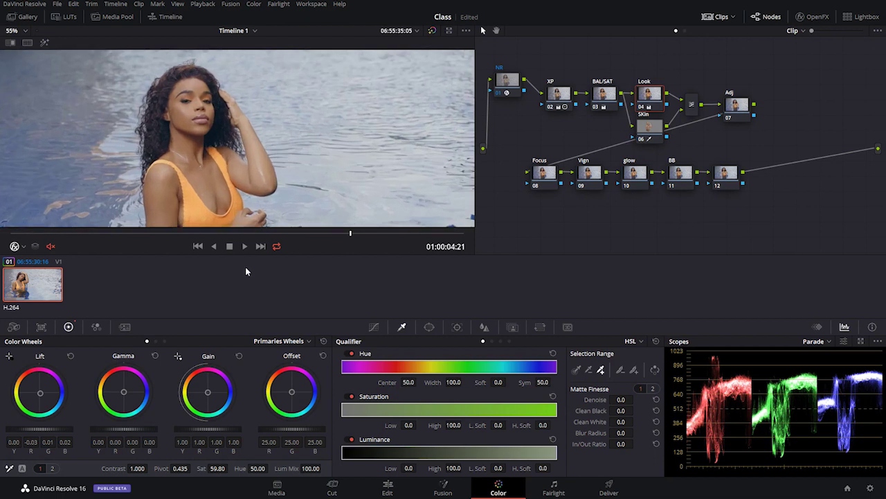
- Compare the image with the Lift adjustment reset and restored, and check the look on an earlier frame
left_click(71, 356)
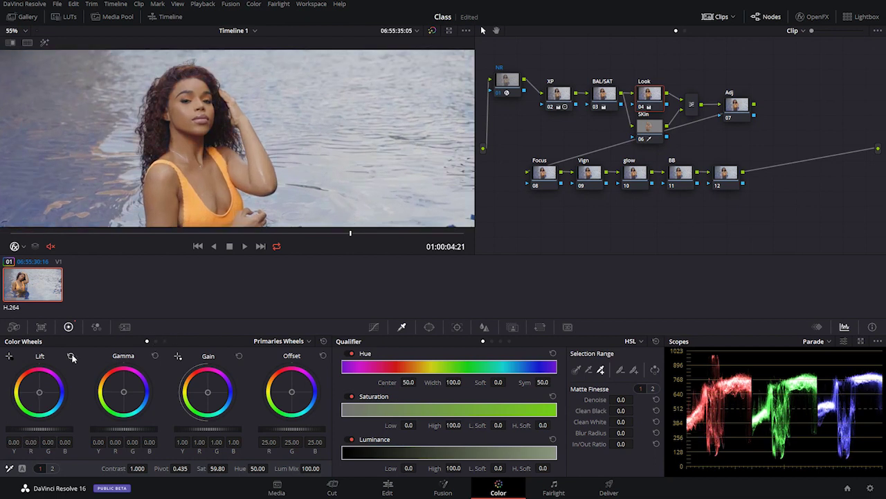
key("ctrl+z")
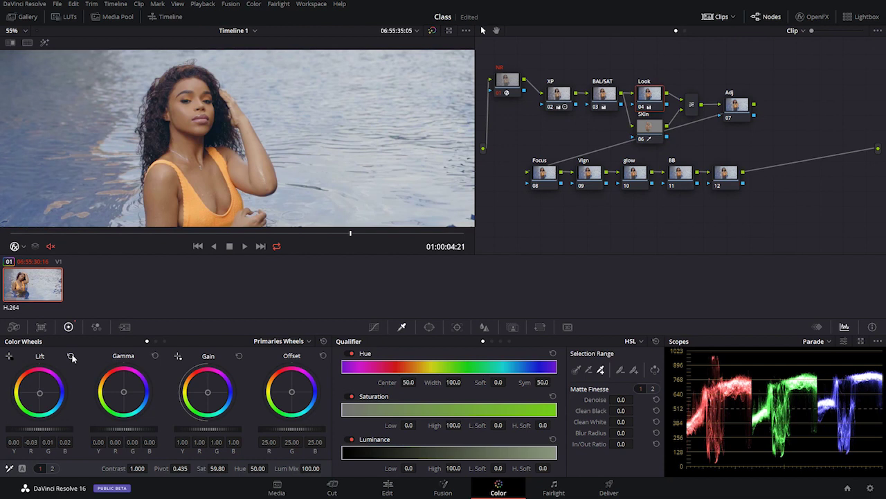
scroll(218, 150, "down", 2)
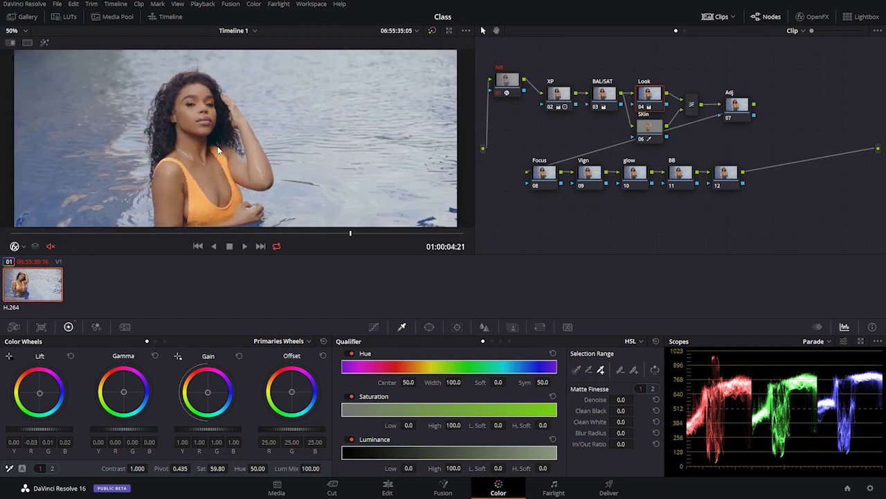
scroll(217, 149, "up", 2)
left_click_drag(219, 145, 221, 121)
scroll(220, 123, "down", 4)
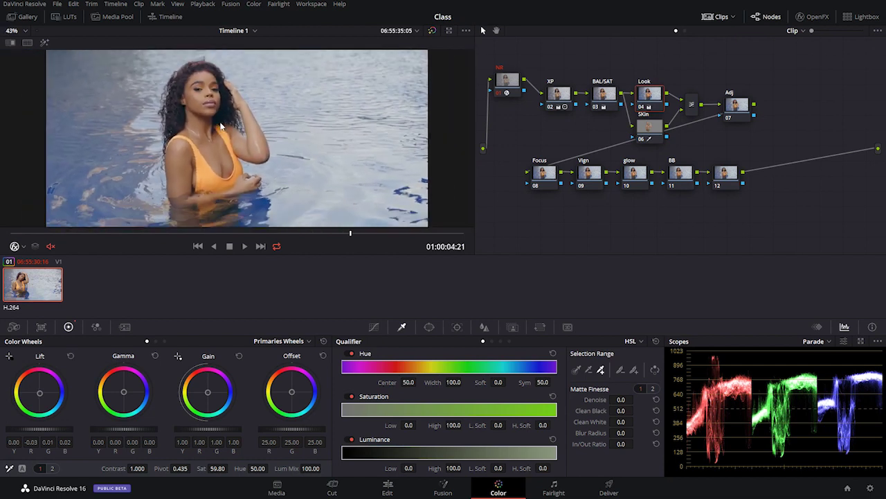
left_click_drag(225, 133, 226, 139)
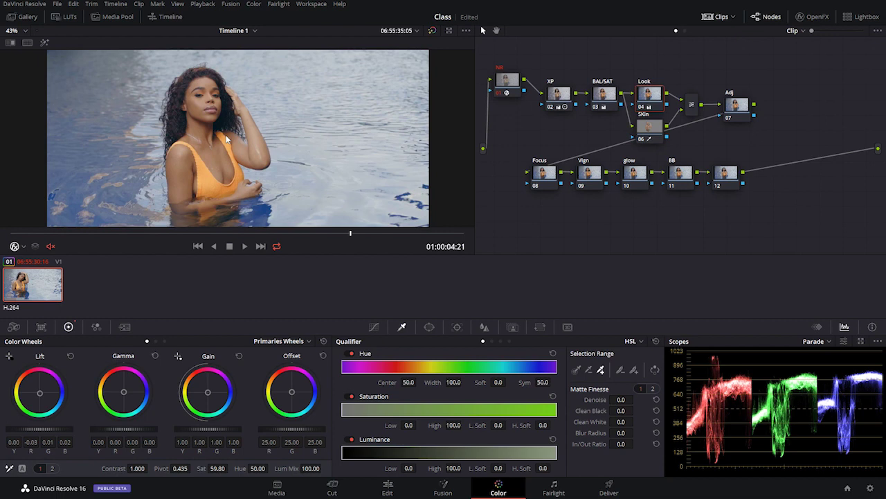
scroll(263, 125, "up", 3)
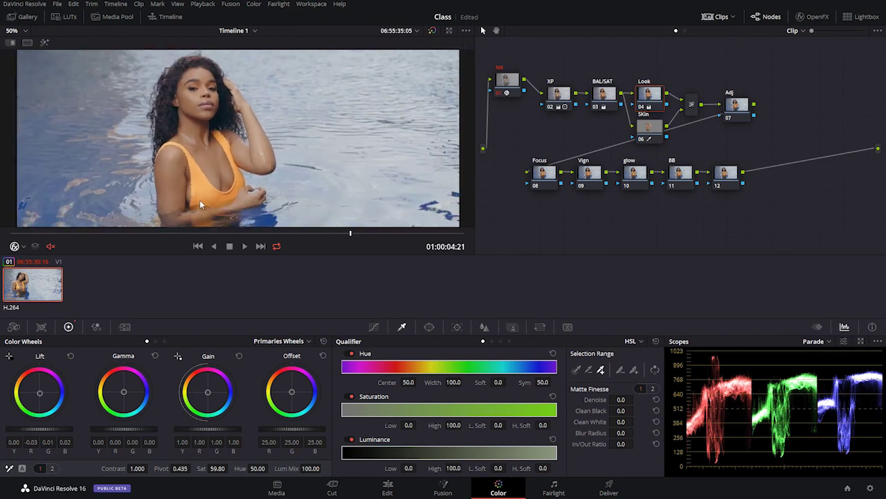
left_click_drag(219, 232, 307, 234)
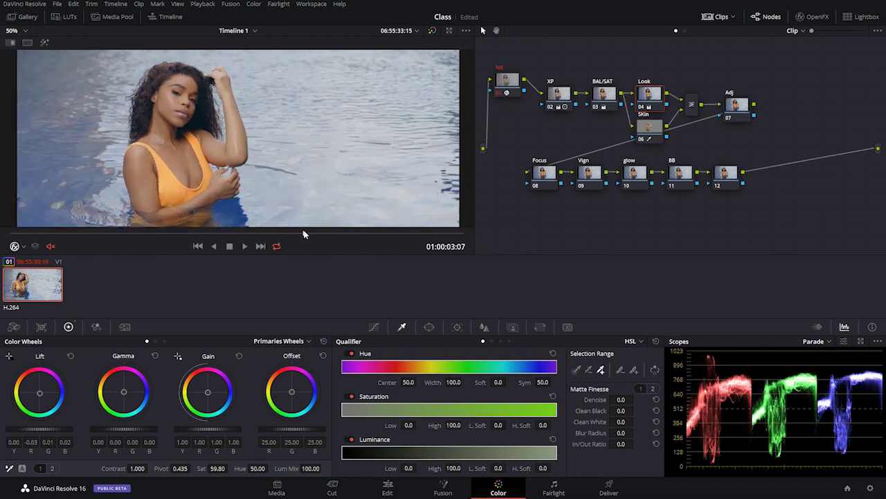
scroll(307, 233, "down", 1)
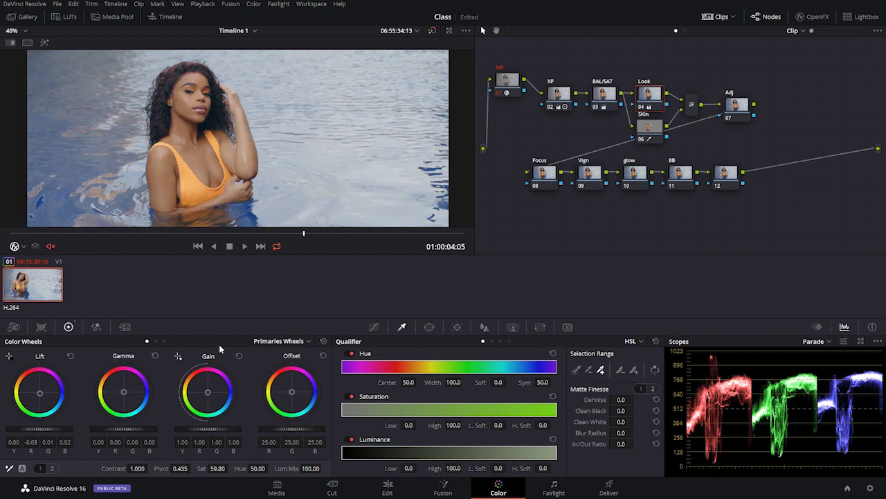
- Warm the Look node's highlights with Gain at red 1.02, green 1.00 and blue 0.95, comparing against the reset Gain
left_click_drag(209, 392, 206, 392)
scroll(214, 200, "down", 2)
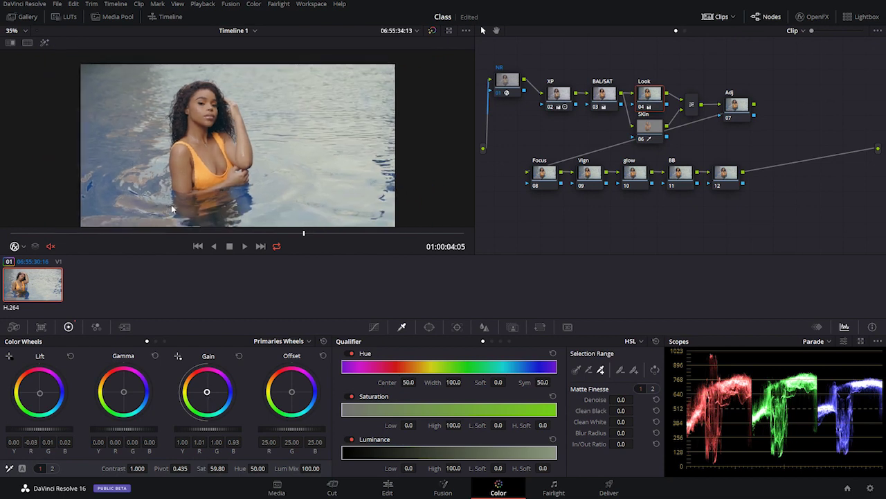
scroll(166, 212, "up", 2)
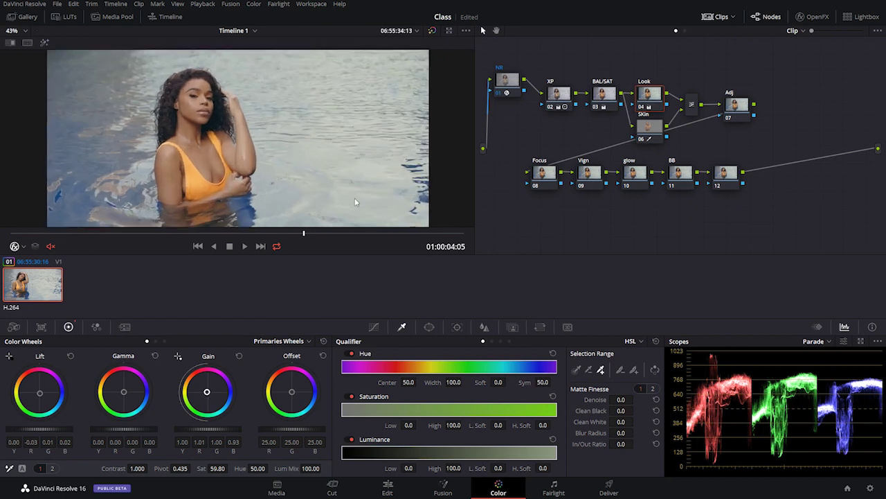
left_click(241, 356)
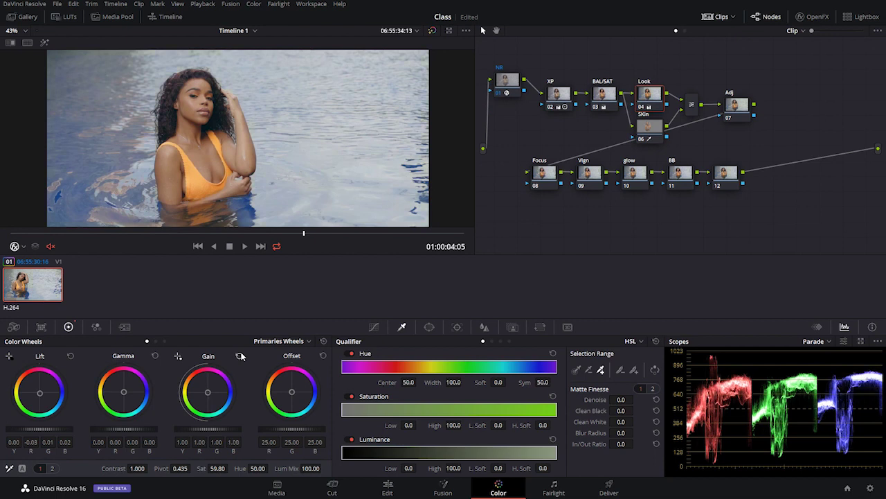
key("ctrl+z")
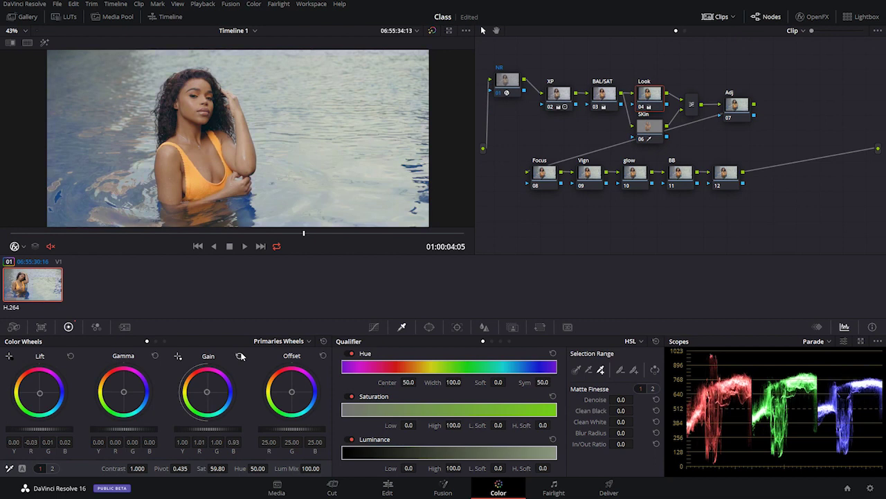
left_click(241, 356)
key("ctrl+z")
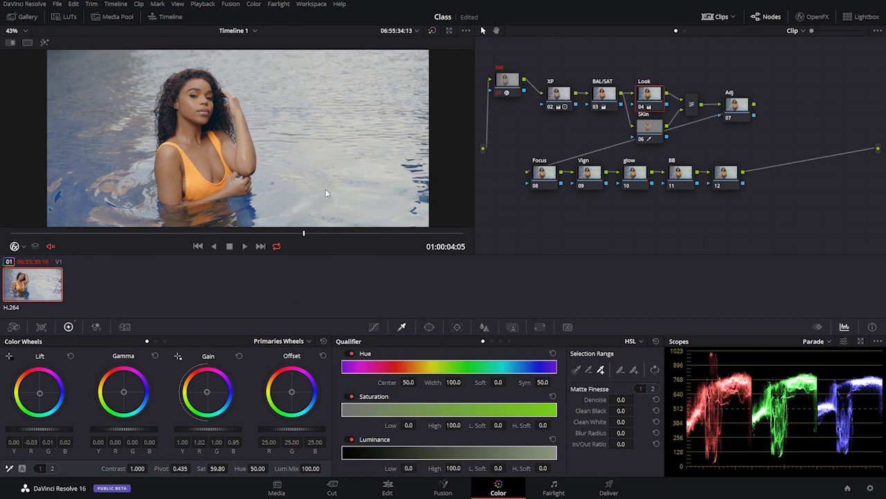
- Check the split between cool shadows and warm highlights on frames 01:00:01:18 and 01:00:02:18 of the clip
scroll(301, 140, "down", 3)
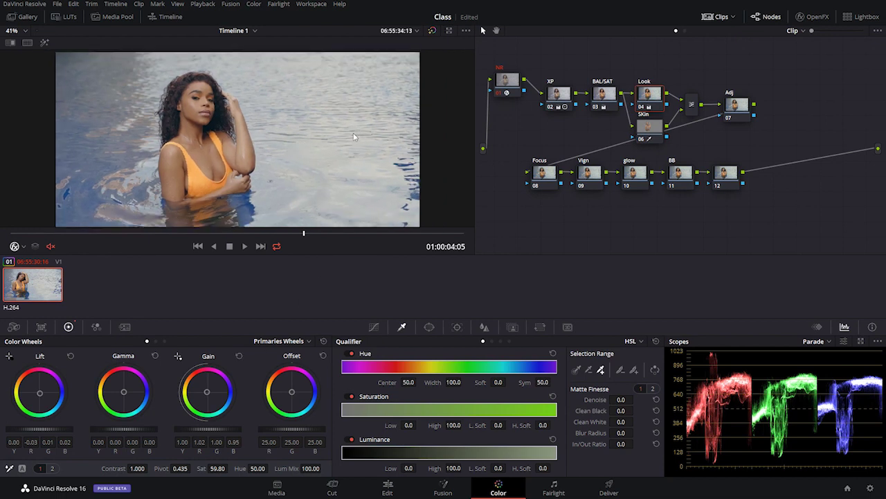
scroll(354, 136, "down", 2)
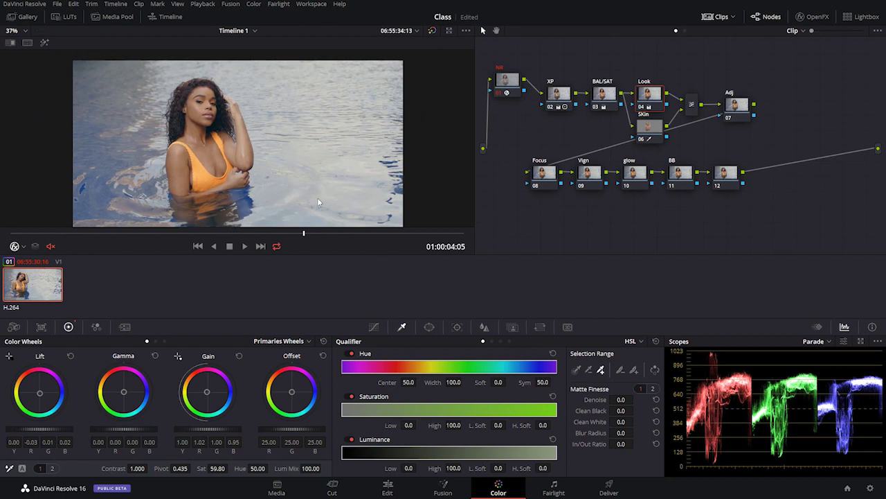
left_click_drag(101, 233, 132, 234)
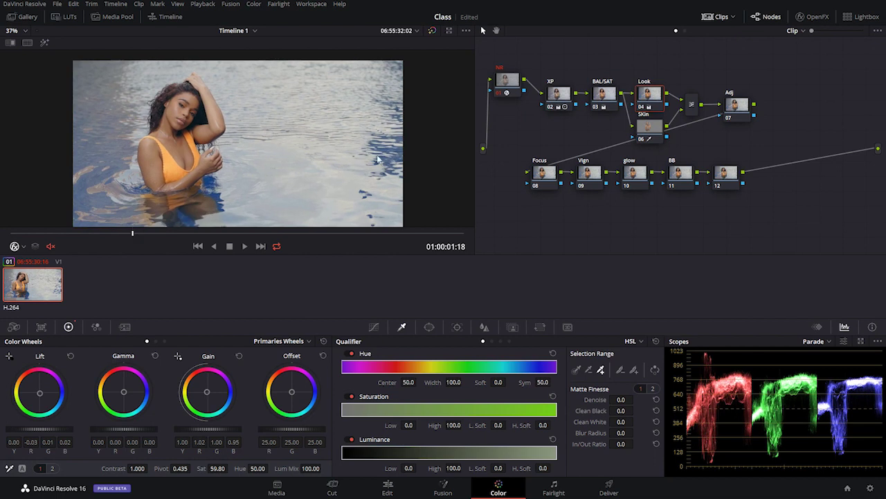
scroll(195, 186, "up", 2)
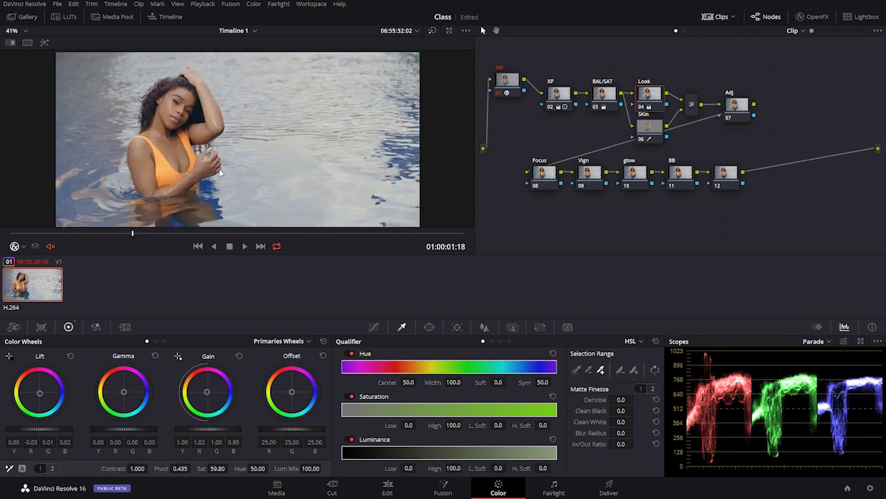
scroll(235, 191, "up", 1)
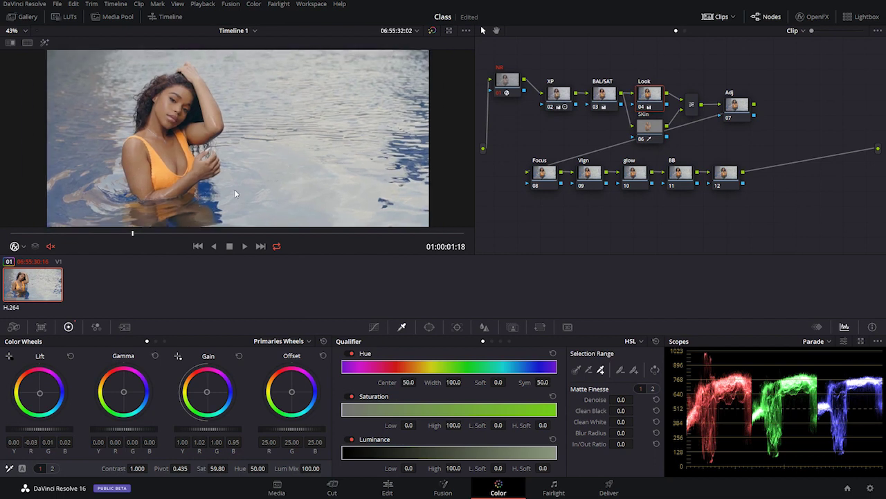
left_click_drag(188, 234, 203, 234)
scroll(250, 188, "down", 3)
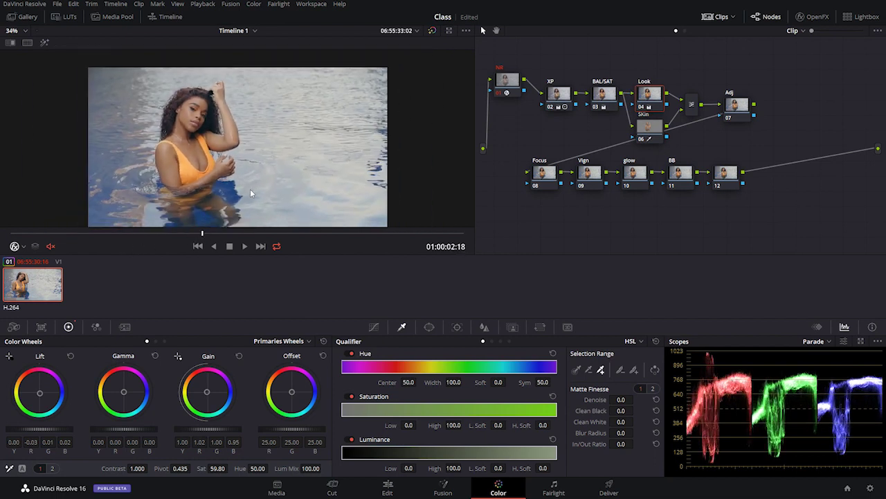
scroll(250, 188, "up", 1)
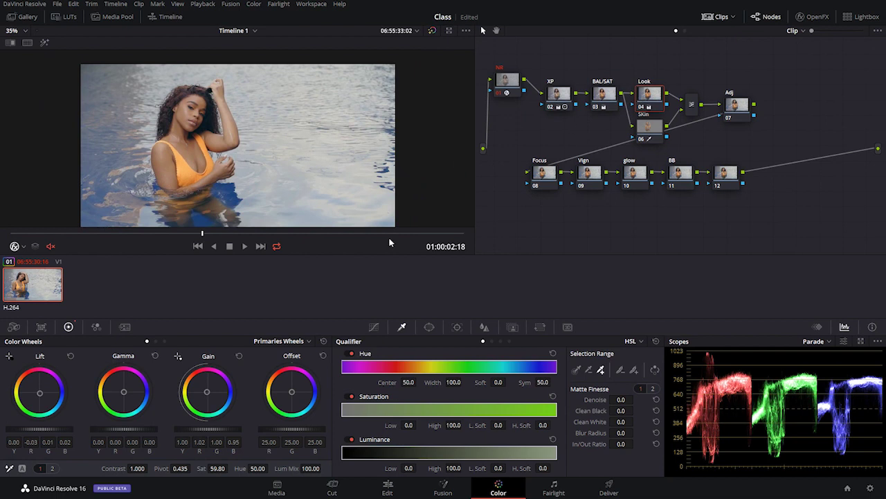
- Add cyan and blue range points to the Hue Vs Hue curve, and set the water's blue point to input hue 118.49, rotation 9.64
left_click(379, 331)
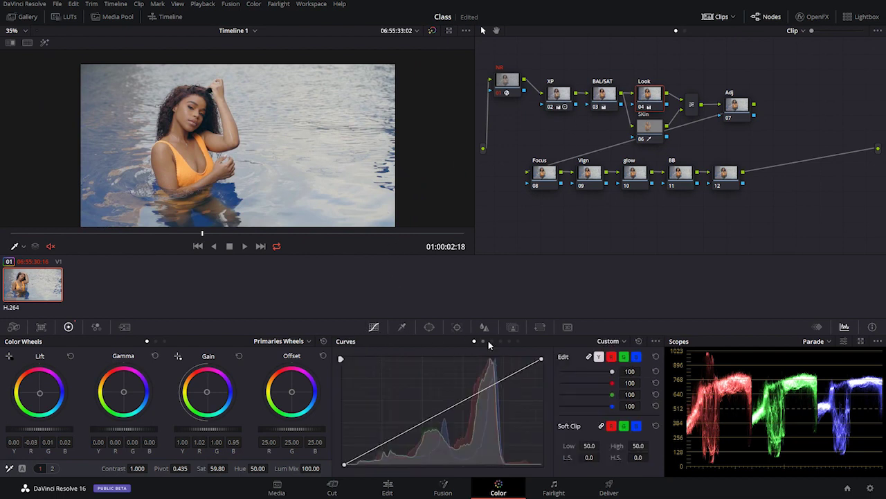
left_click(492, 342)
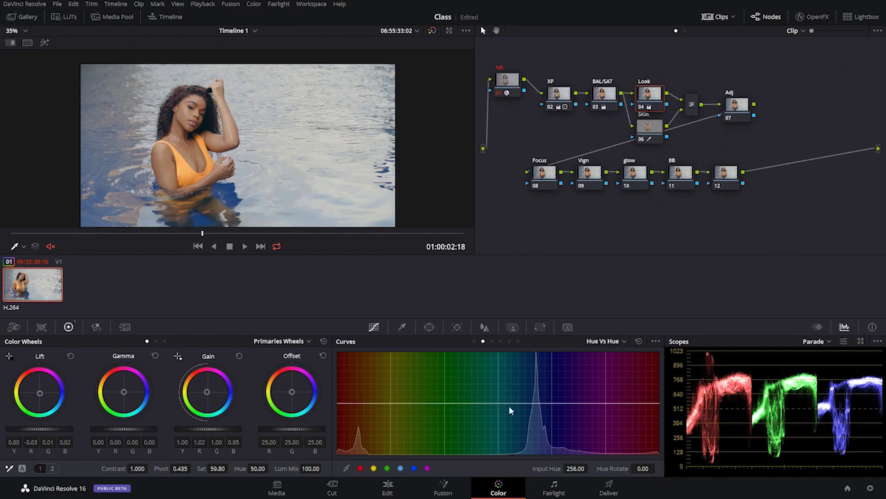
left_click(401, 468)
left_click(413, 468)
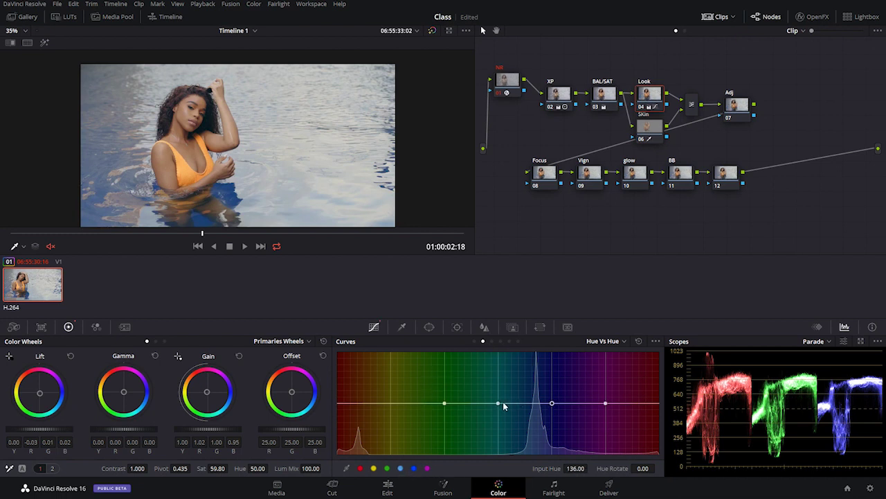
left_click_drag(551, 404, 538, 406)
left_click_drag(538, 406, 537, 405)
- Switch the scope to Vectorscope and set the blue curve point to input hue 119.00 with a hue rotation of 20.89
left_click(813, 341)
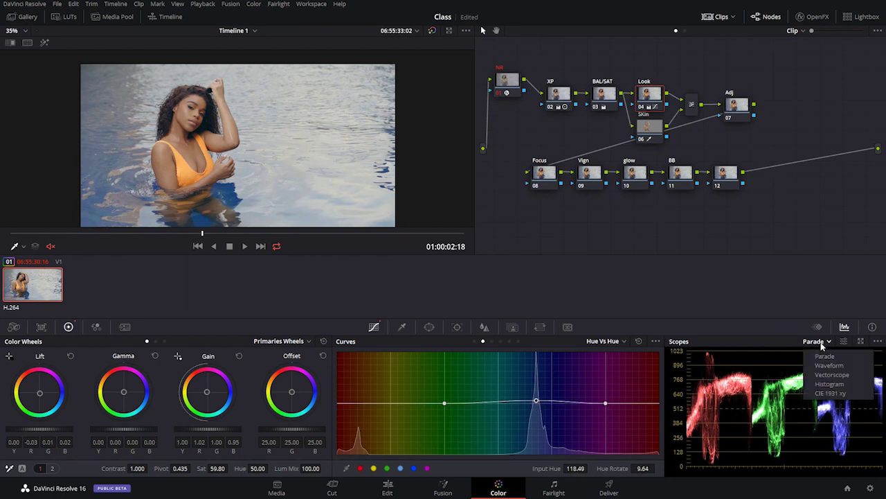
left_click(833, 375)
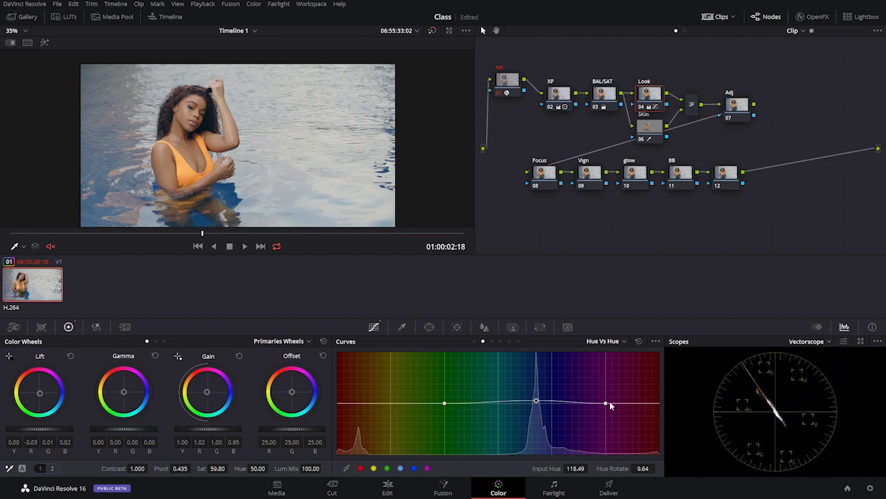
left_click_drag(537, 403, 537, 399)
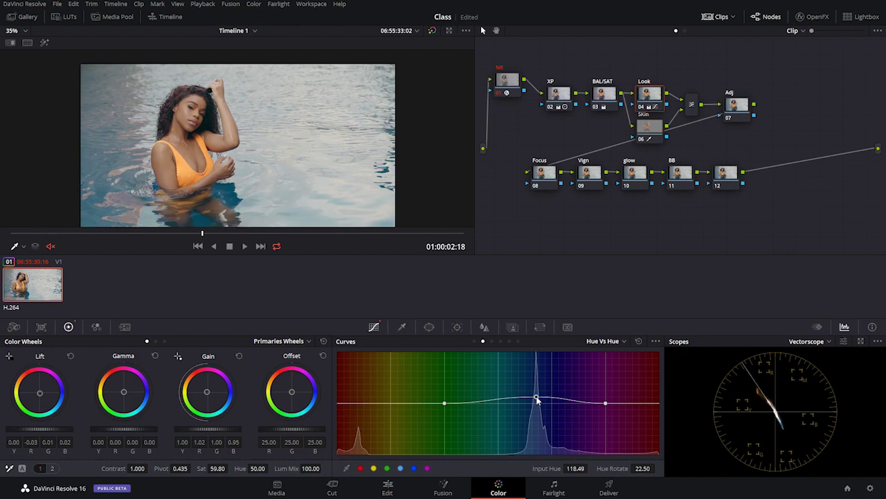
left_click_drag(537, 400, 538, 401)
scroll(296, 188, "down", 2)
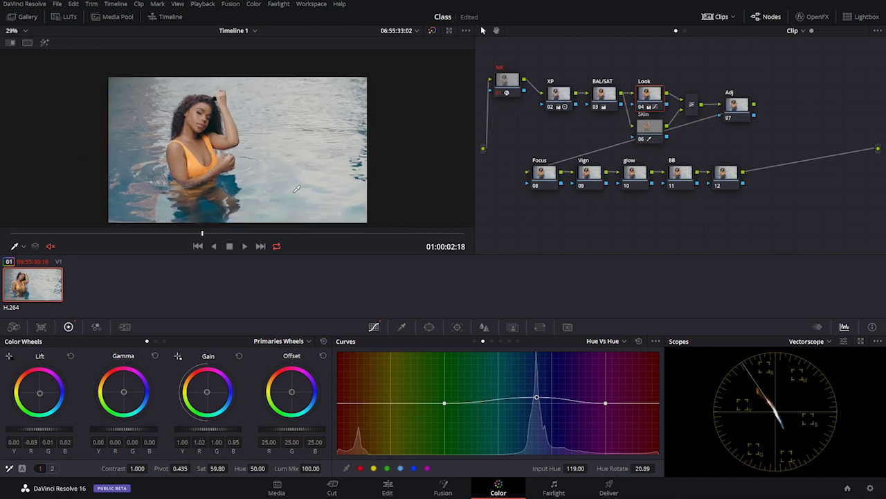
- View the graded frame full screen and inspect the teal water and skin at different magnifications
key("ctrl+f")
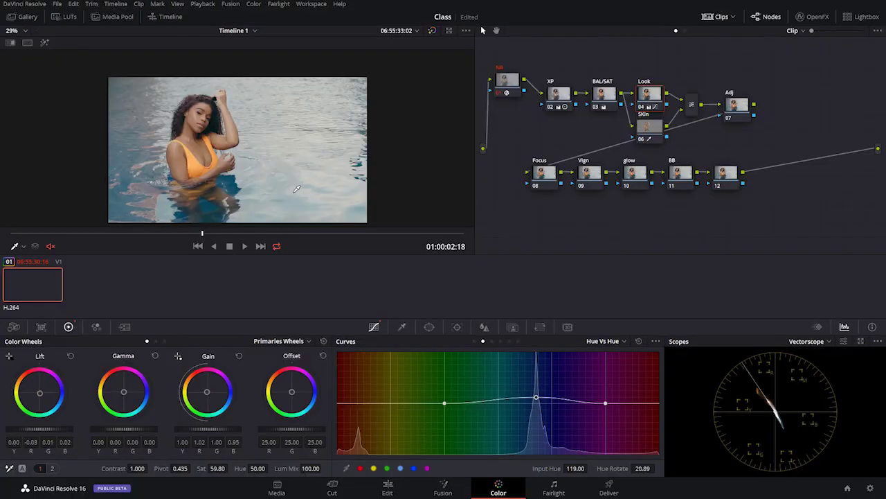
scroll(297, 158, "up", 8)
scroll(293, 161, "down", 9)
scroll(291, 162, "up", 3)
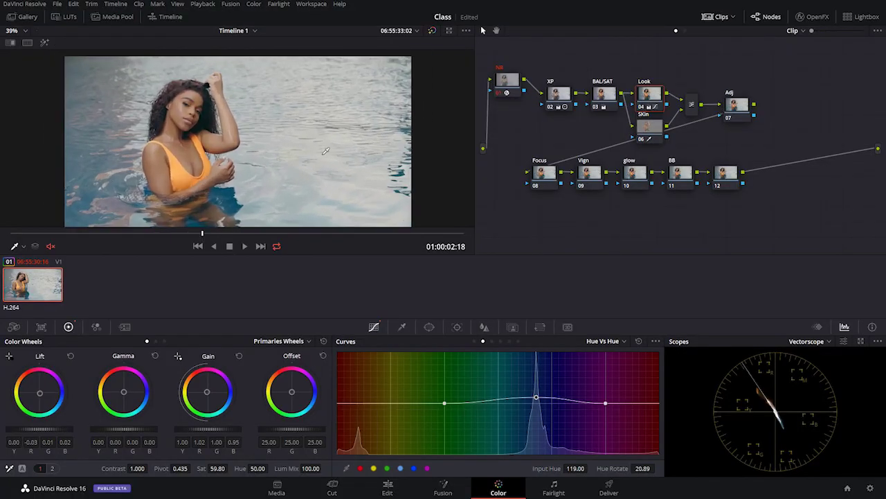
- Inspect the water and skin colour at different magnifications on frames 01:00:02:18 and 01:00:02:20 of the clip
scroll(311, 139, "down", 2)
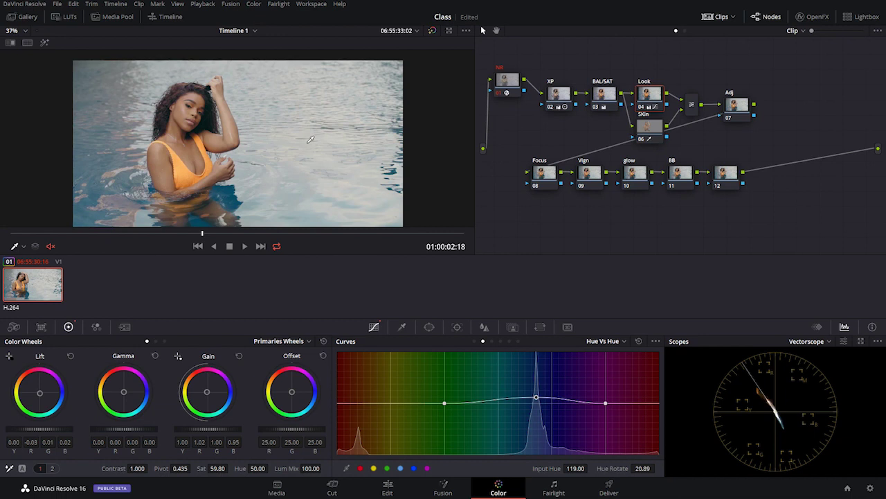
scroll(229, 163, "up", 3)
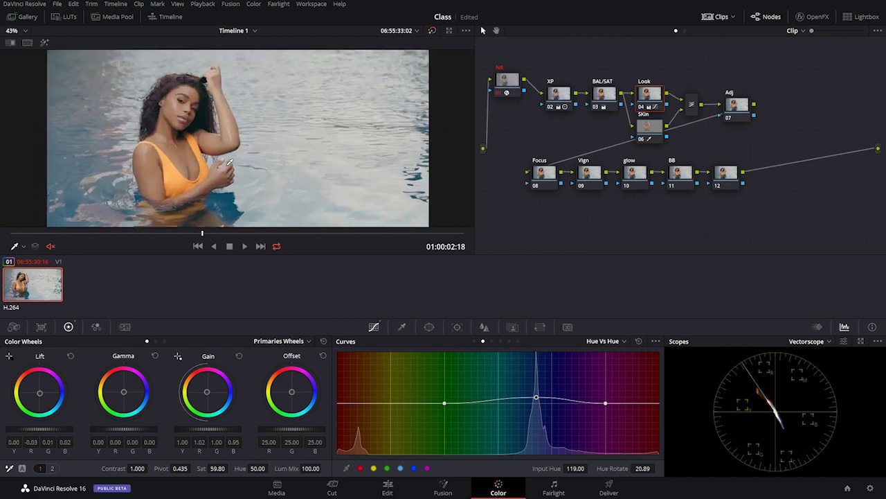
left_click_drag(94, 232, 207, 230)
scroll(259, 171, "down", 2)
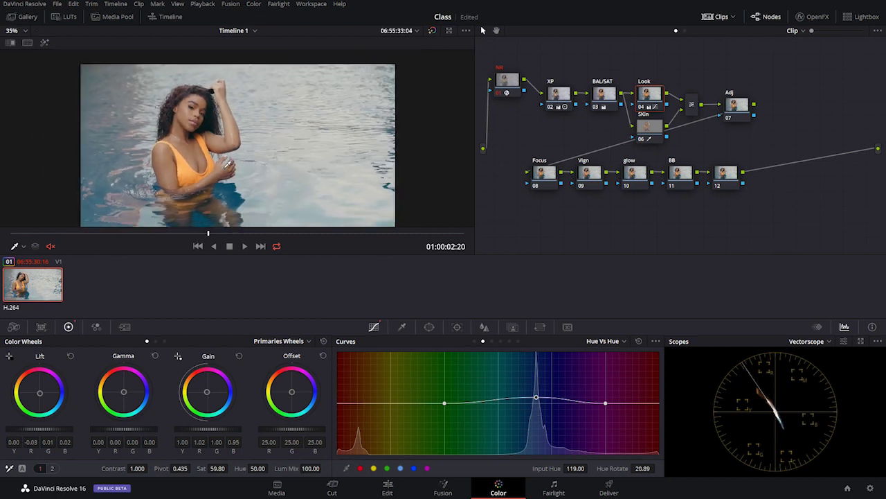
scroll(259, 171, "down", 1)
scroll(259, 171, "up", 3)
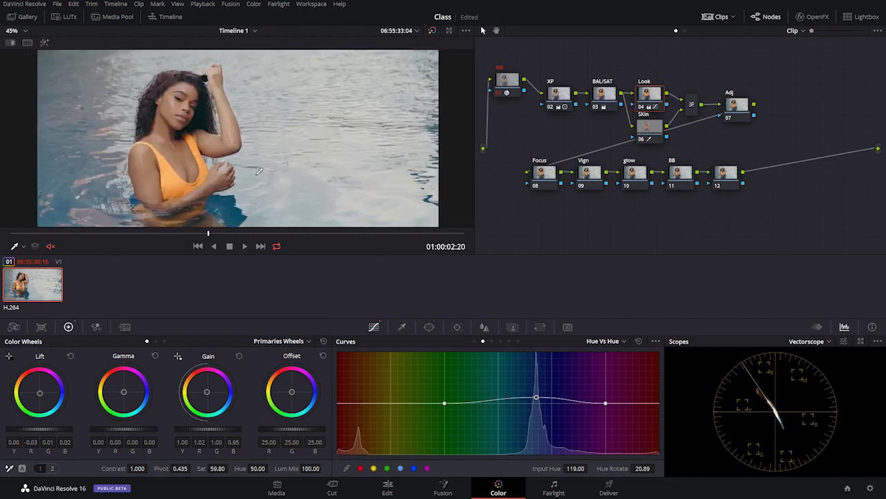
scroll(259, 171, "down", 3)
scroll(259, 171, "up", 1)
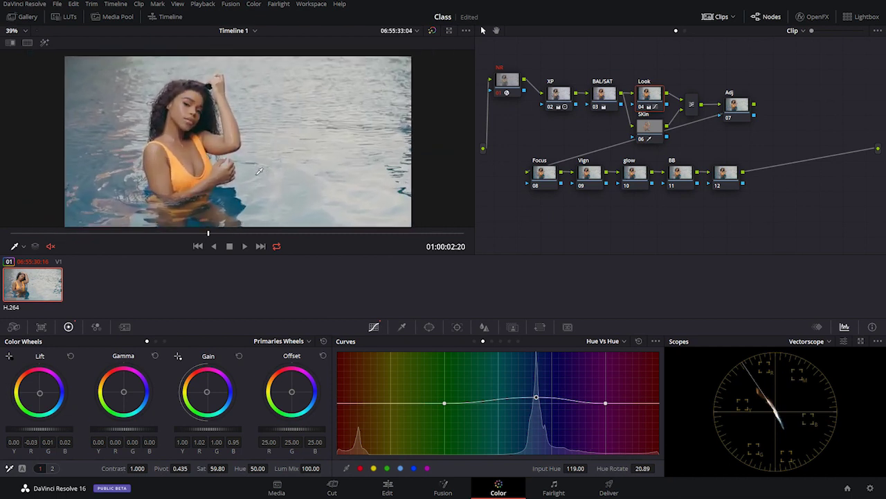
scroll(259, 171, "up", 1)
- On the SKin node, add range points to the Hue Vs Sat curve and lower input hue 268.88 to saturation 0.96
left_click(649, 126)
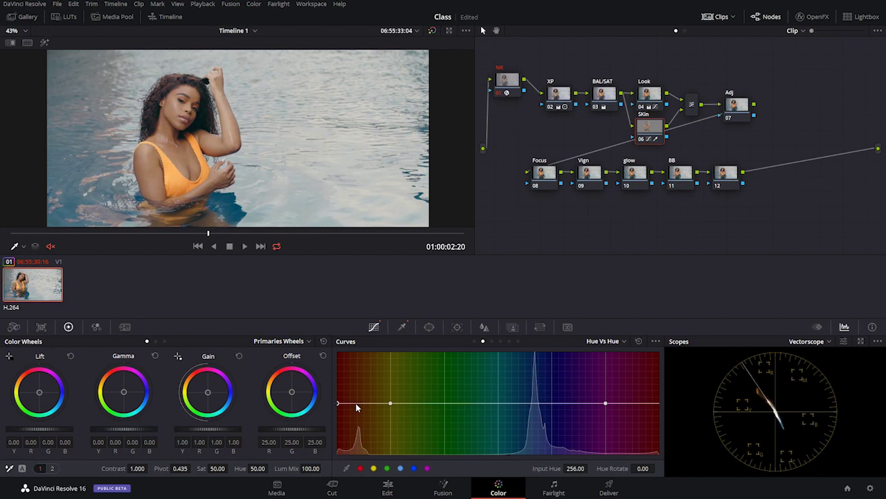
left_click_drag(356, 405, 356, 407)
left_click(491, 341)
left_click(374, 468)
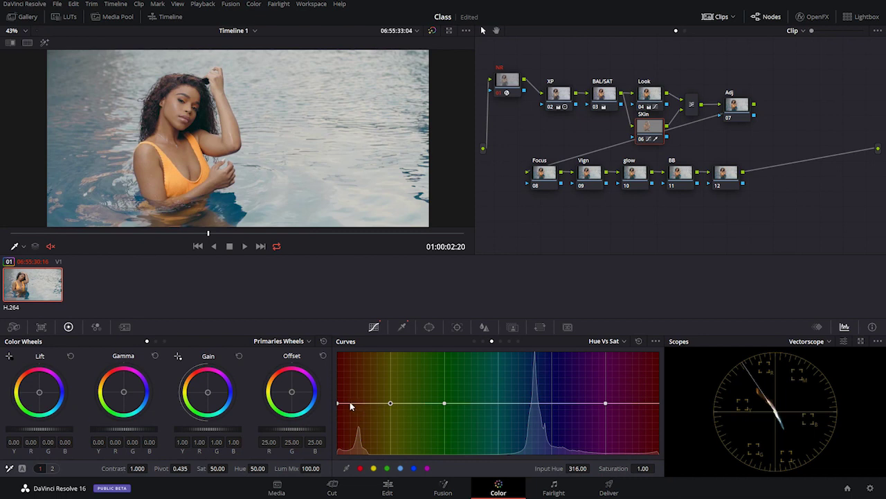
left_click_drag(349, 405, 349, 408)
scroll(177, 204, "up", 3)
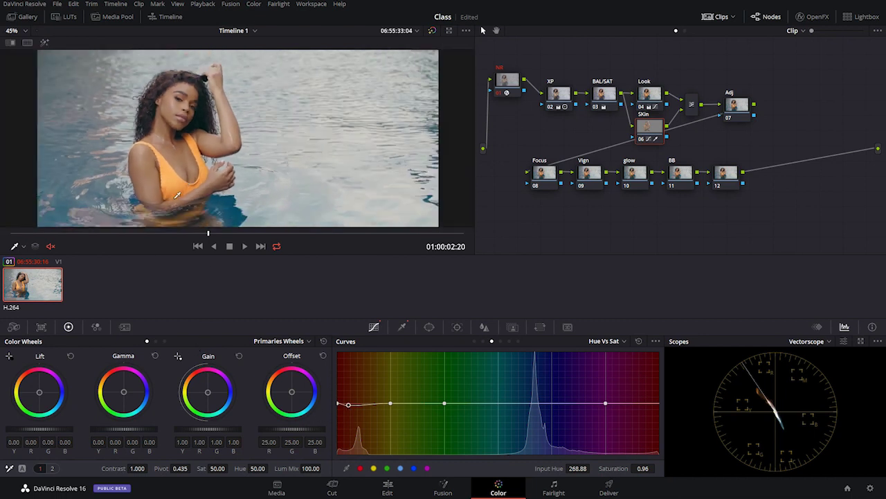
scroll(176, 196, "down", 2)
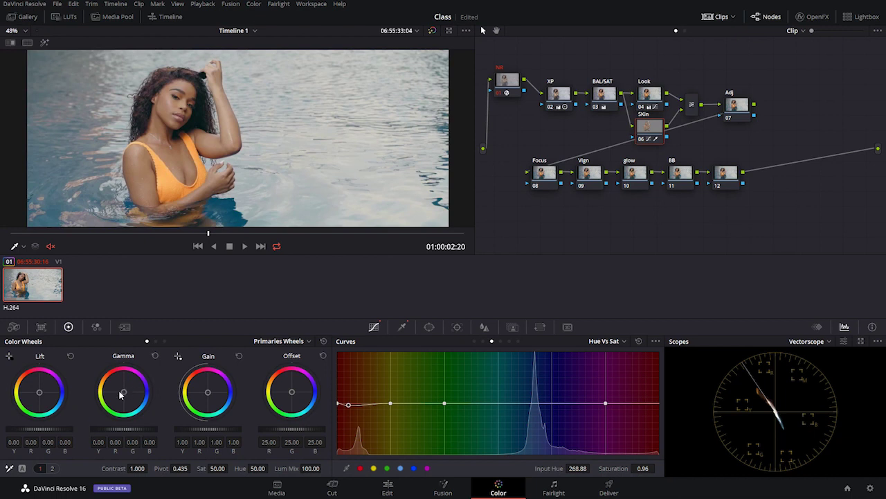
- Warm the SKin node's Gamma to red 0.03, green 0.00 and blue -0.04, checking the face up close
left_click_drag(120, 394, 122, 391)
left_click_drag(121, 390, 119, 389)
left_click_drag(119, 389, 120, 388)
scroll(254, 191, "up", 1)
scroll(255, 192, "up", 3)
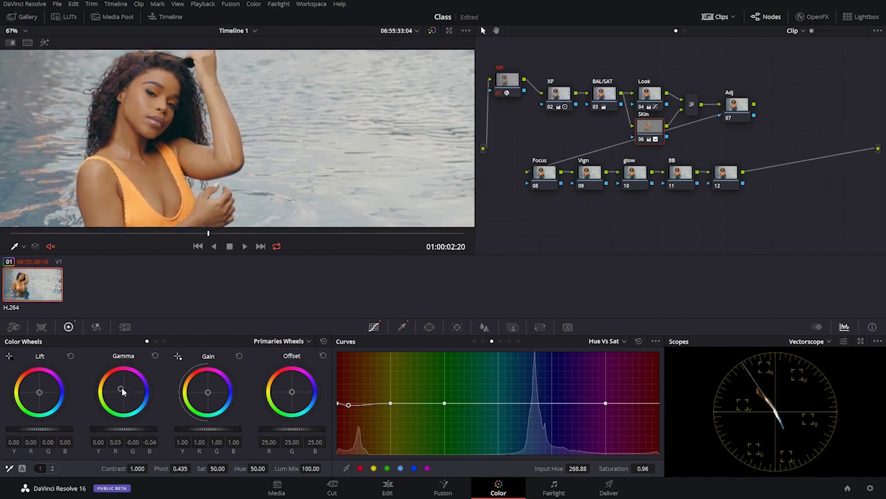
scroll(197, 207, "down", 4)
- Check the skin on frames 01:00:05:14 and 01:00:04:03, and set the SKin node's midtone detail to -26.00
left_click_drag(208, 233, 400, 233)
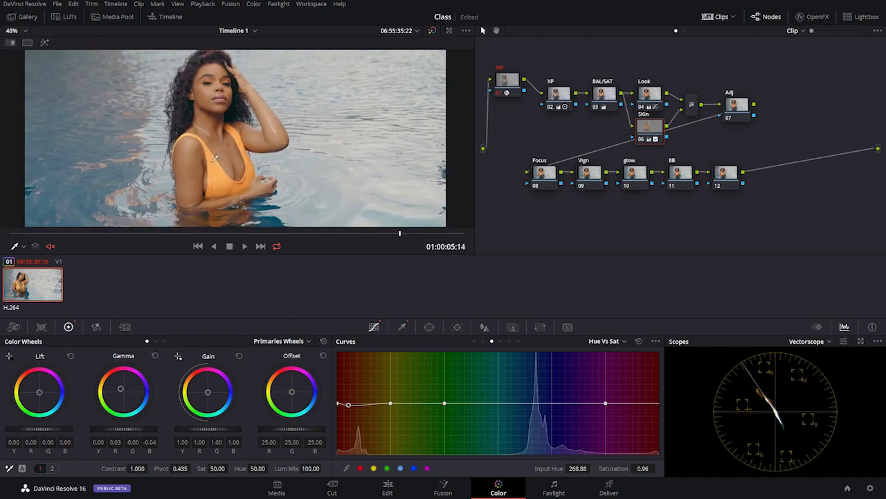
left_click_drag(86, 234, 300, 233)
scroll(176, 161, "up", 1)
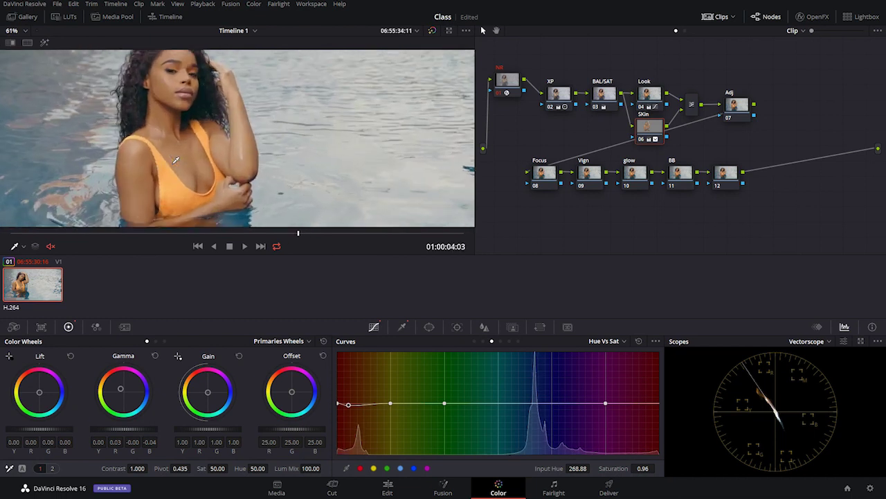
scroll(175, 161, "down", 2)
left_click(52, 468)
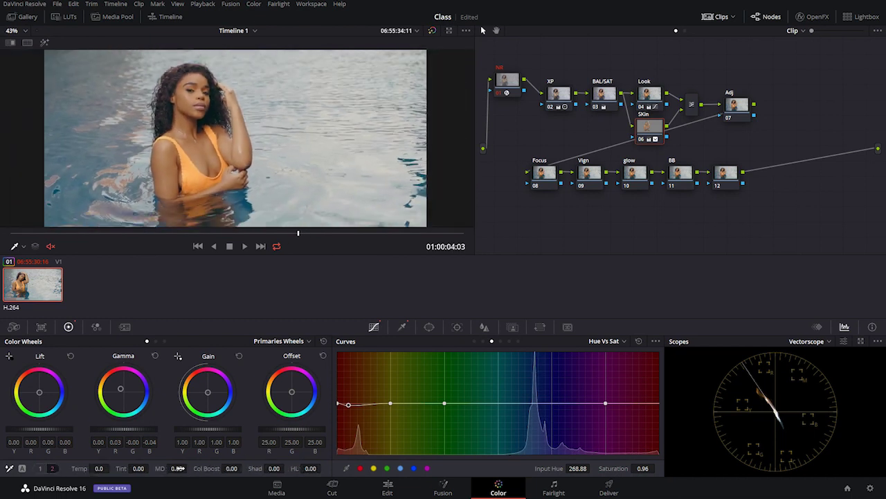
left_click_drag(185, 469, 164, 469)
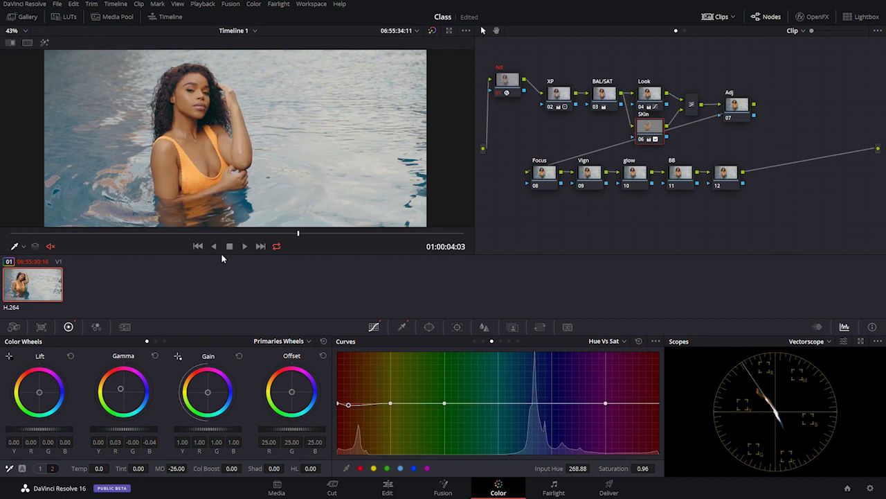
- Examine the softened skin up close and from afar on frames 01:00:04:03 and 01:00:02:10
scroll(189, 128, "up", 3)
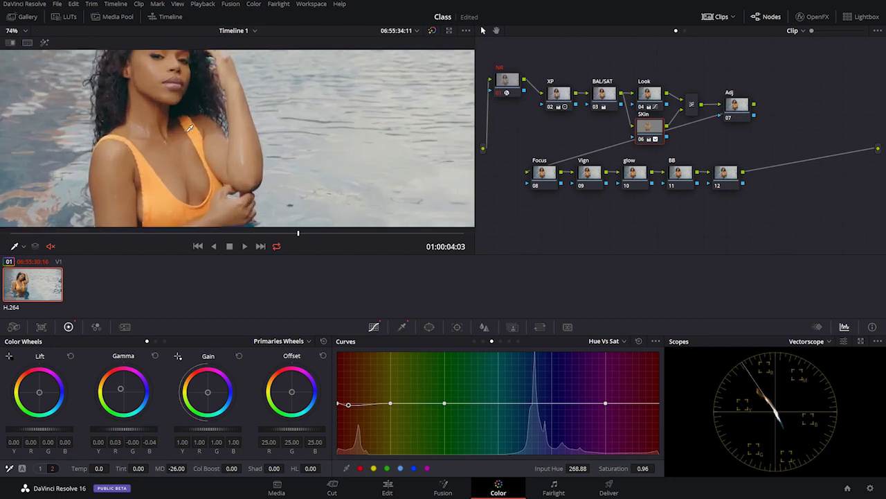
scroll(189, 128, "down", 4)
scroll(189, 128, "up", 4)
scroll(189, 128, "down", 1)
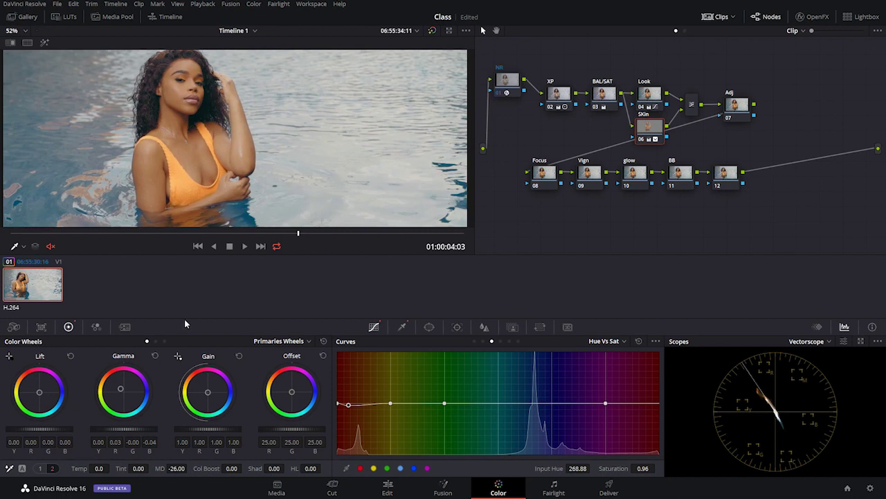
scroll(212, 141, "up", 2)
scroll(212, 140, "down", 2)
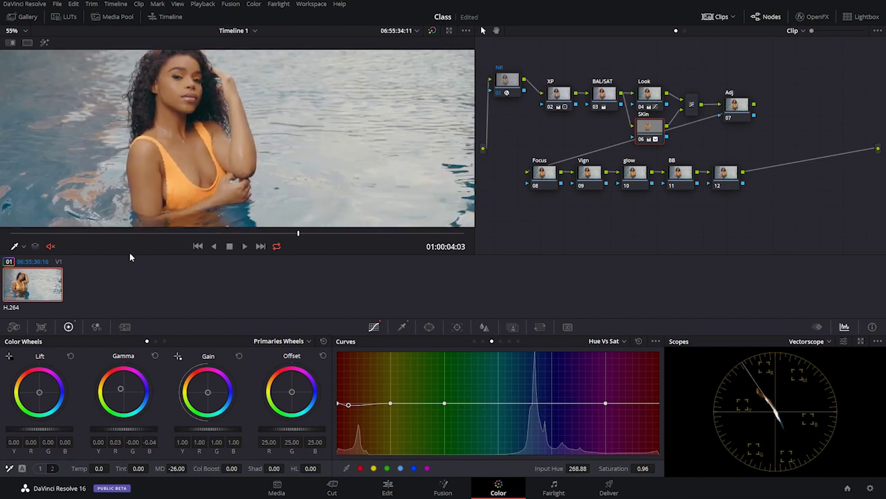
left_click(83, 233)
left_click_drag(83, 235, 178, 234)
scroll(208, 160, "down", 3)
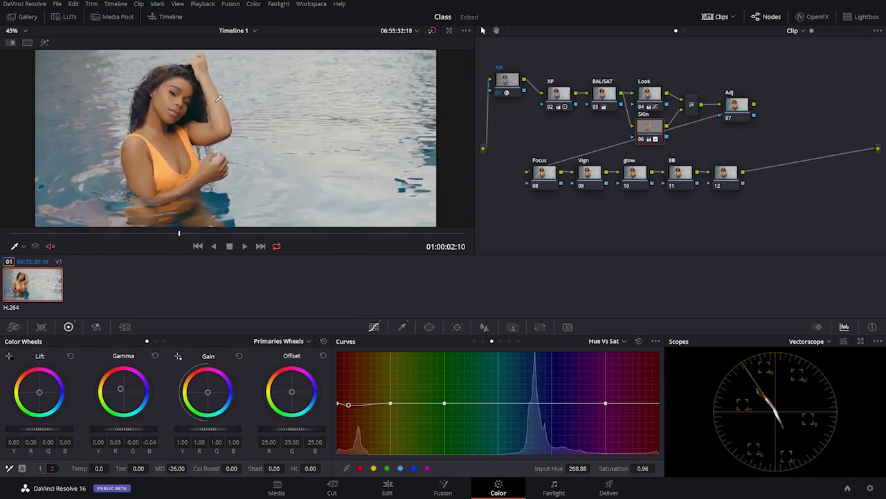
scroll(234, 130, "up", 2)
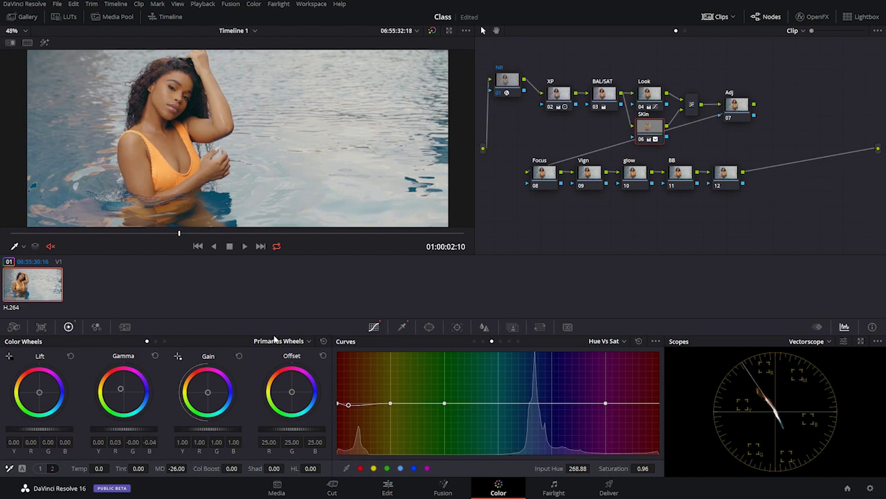
scroll(170, 118, "up", 2)
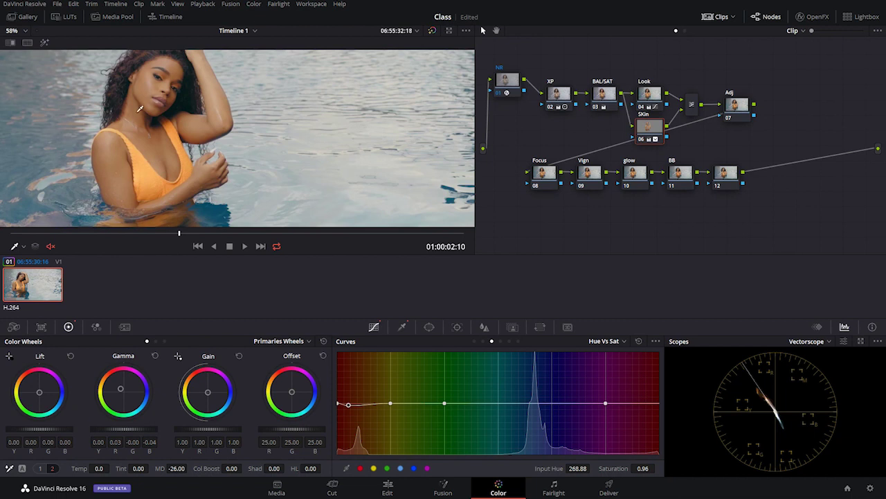
scroll(138, 83, "up", 4)
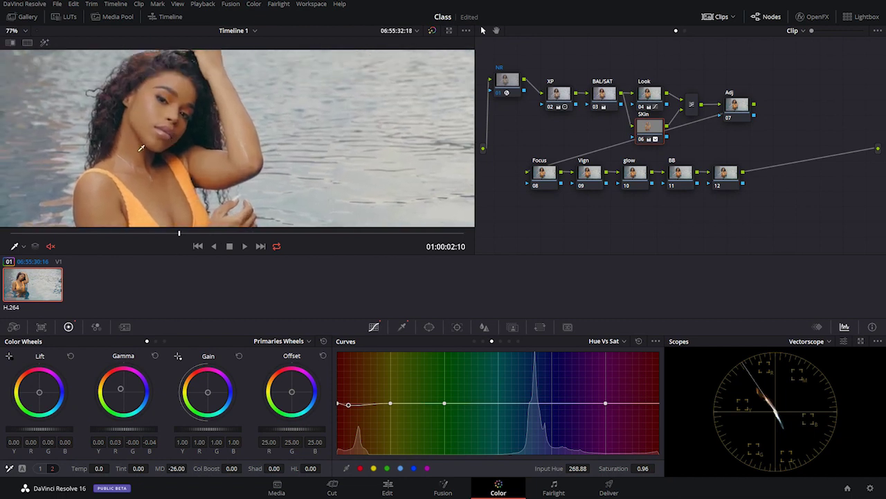
scroll(167, 125, "down", 1)
scroll(196, 173, "up", 1)
- Cool the SKin node's Log Highlight to red -0.12, green 0.01 and blue 0.25, and set the high range to 0.398
left_click(164, 341)
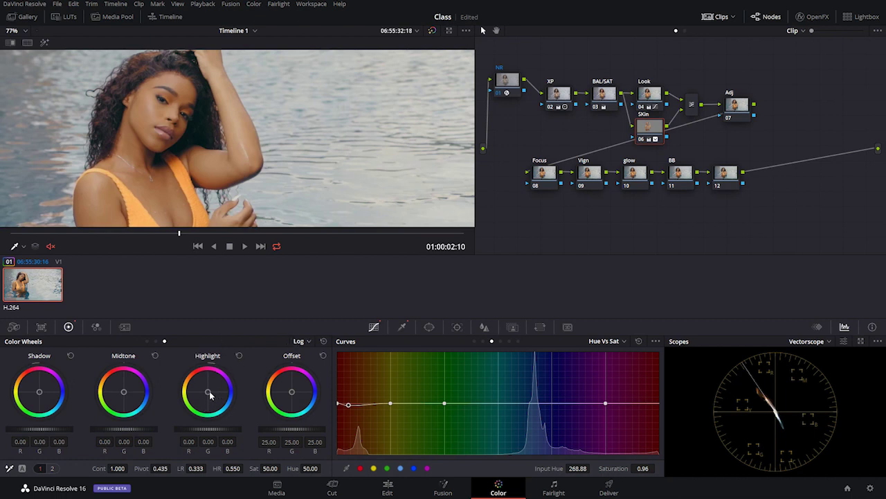
left_click_drag(210, 394, 212, 393)
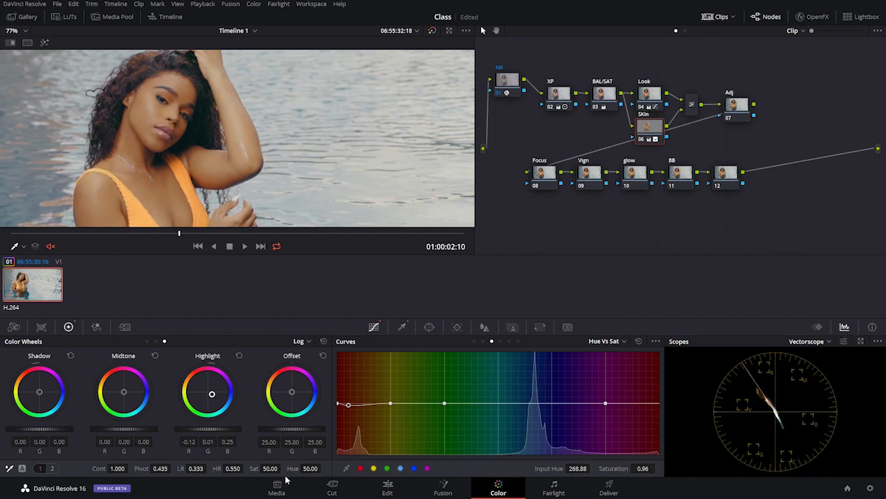
left_click_drag(234, 469, 246, 468)
left_click_drag(246, 469, 246, 468)
scroll(172, 187, "down", 4)
scroll(172, 187, "up", 1)
- Review the skin on frames 01:00:01:15 and 01:00:02:17, and compare the graded image with all grades bypassed
left_click_drag(73, 235, 43, 238)
left_click_drag(207, 233, 362, 231)
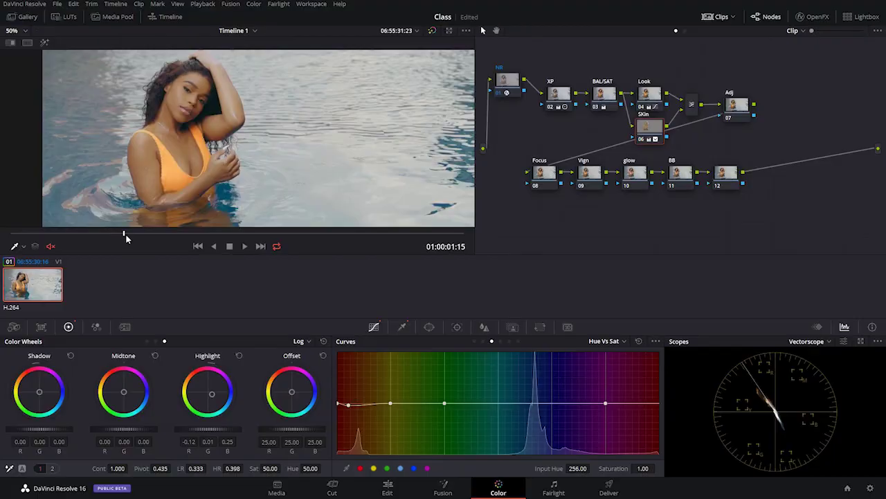
left_click_drag(125, 233, 200, 233)
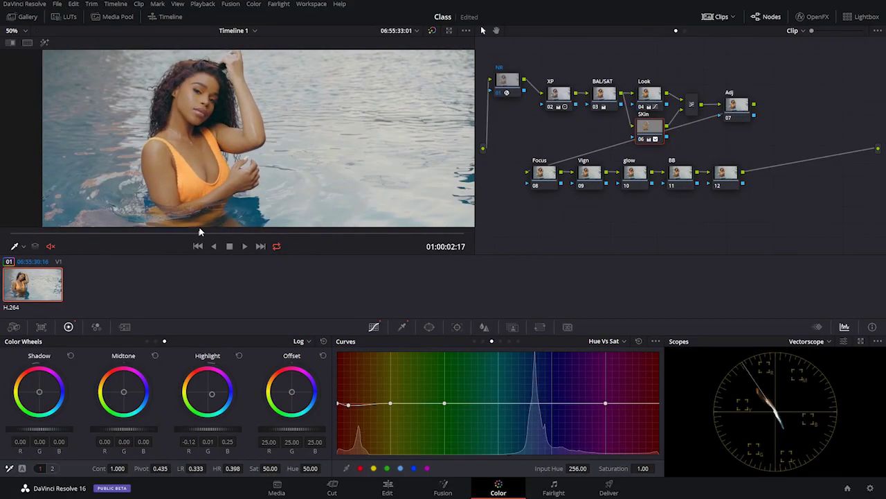
scroll(239, 162, "down", 1)
scroll(239, 161, "down", 1)
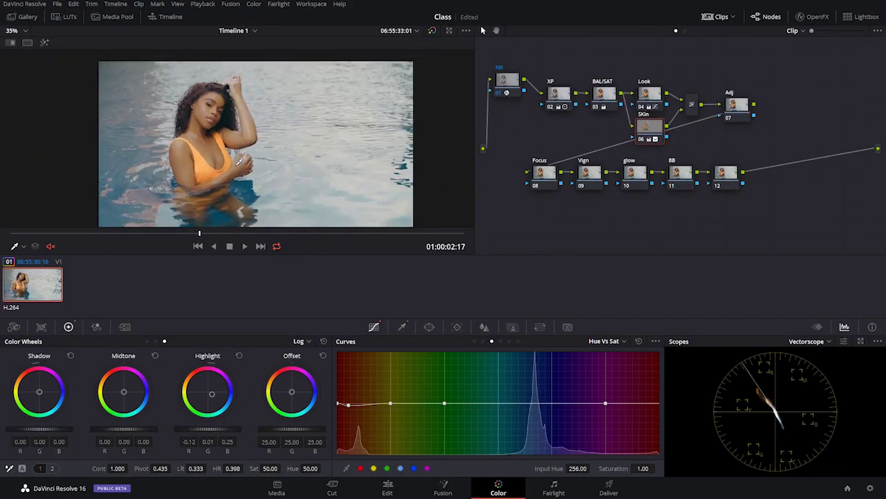
left_click(433, 31)
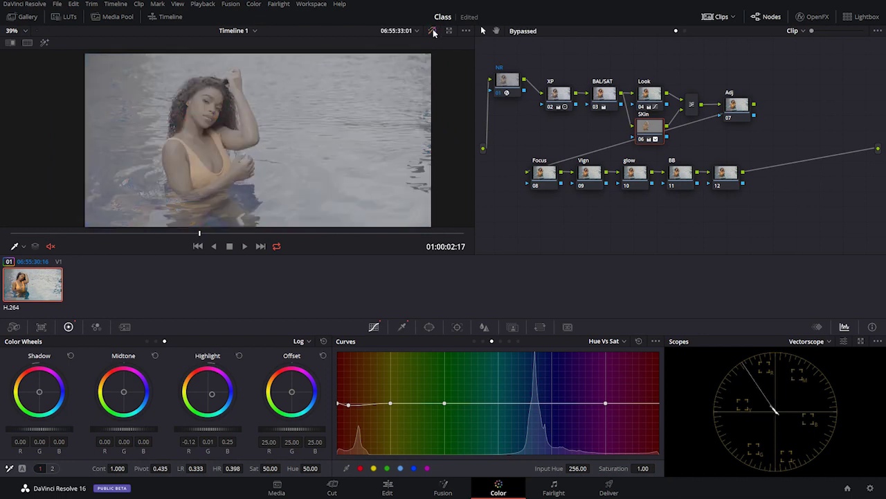
left_click(433, 31)
left_click(432, 31)
left_click(433, 31)
left_click(433, 31)
left_click(433, 31)
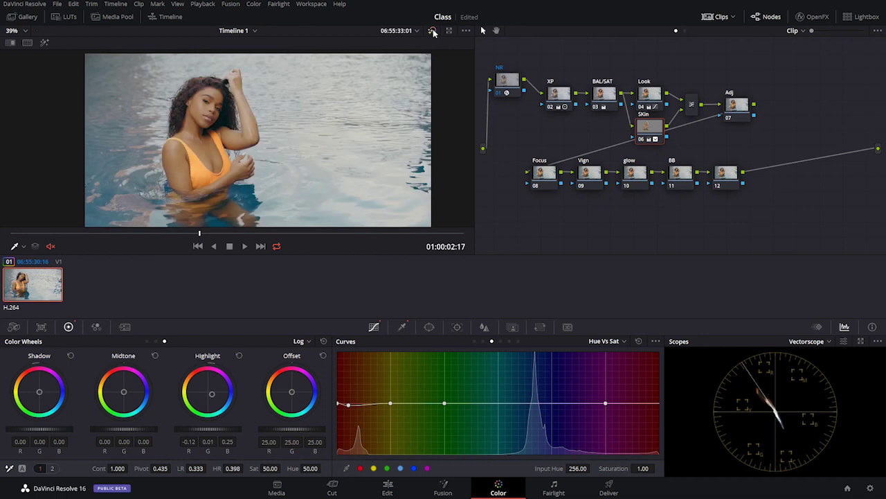
- Select the Look node, review the grade on frames 01:00:02:11 and 01:00:01:00, and save the project
left_click(650, 99)
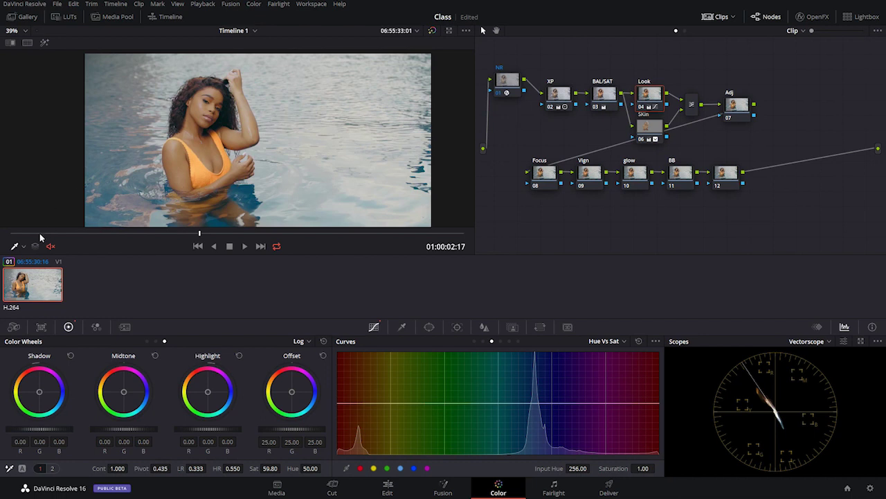
left_click_drag(378, 237, 183, 237)
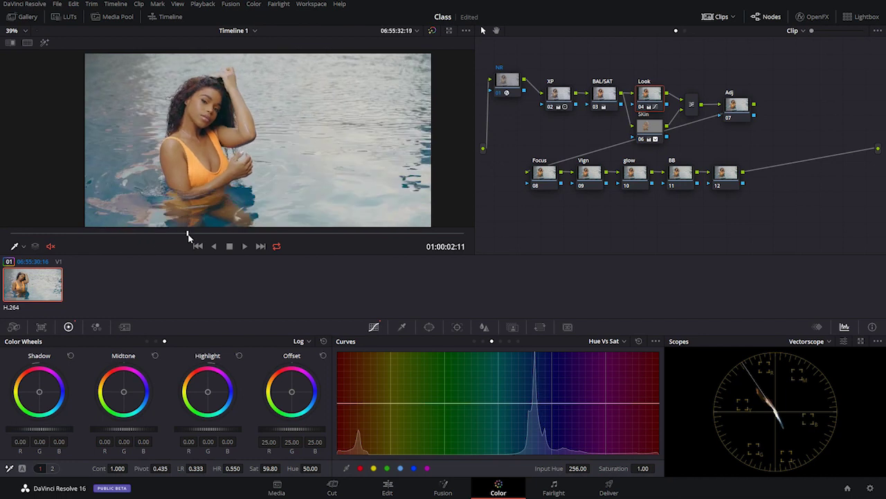
left_click_drag(331, 236, 80, 237)
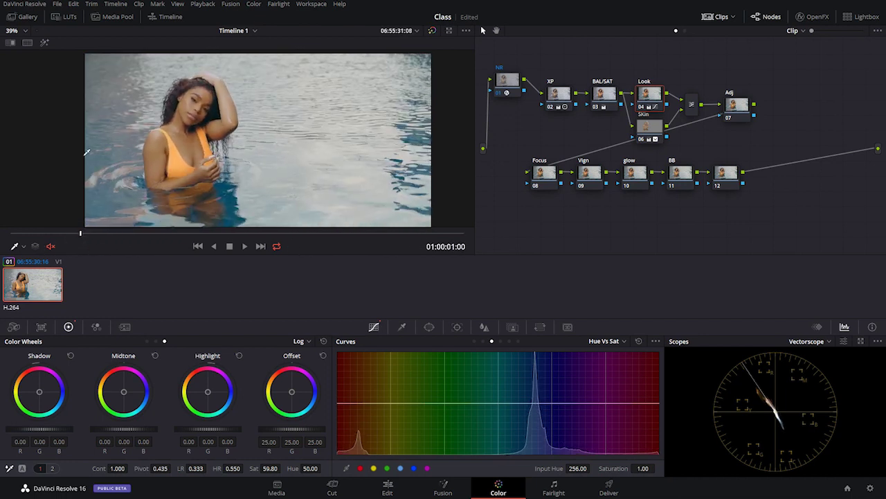
left_click(57, 3)
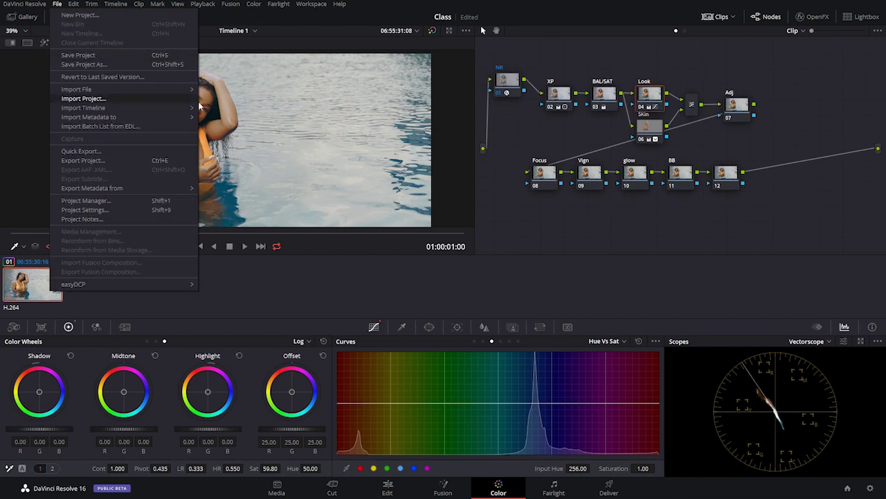
left_click(86, 56)
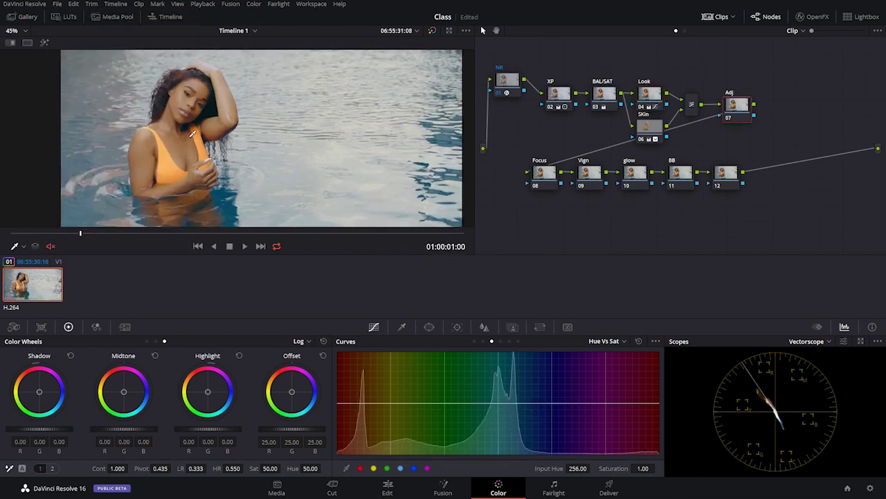
- Review the graded frame in the viewer and switch the scope display to Waveform
scroll(192, 135, "down", 1)
scroll(192, 135, "up", 3)
scroll(192, 135, "down", 2)
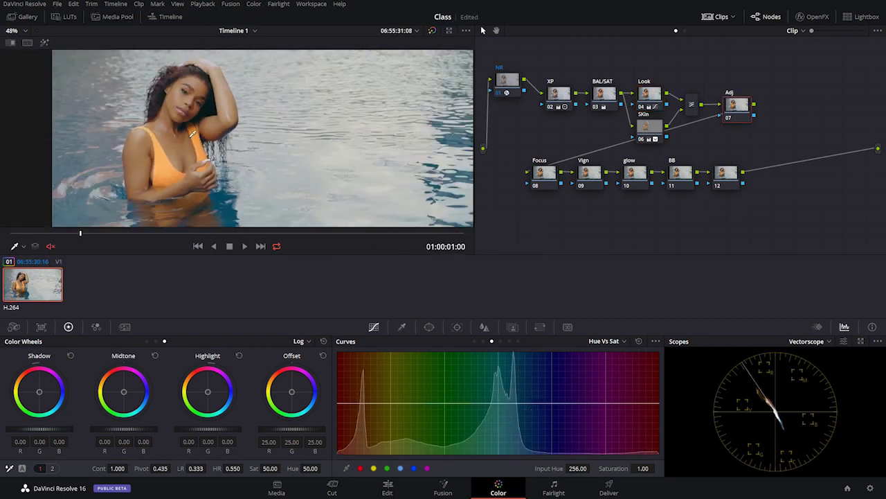
scroll(192, 135, "down", 2)
scroll(192, 135, "up", 1)
left_click(800, 343)
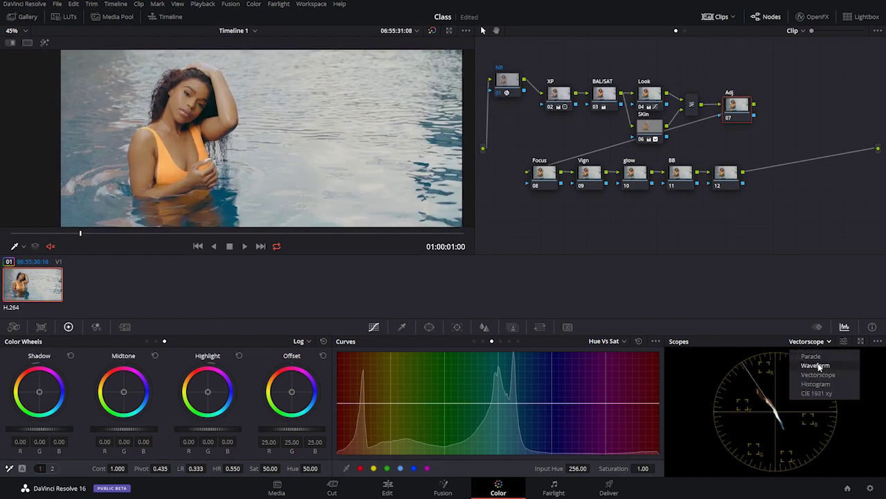
left_click(818, 365)
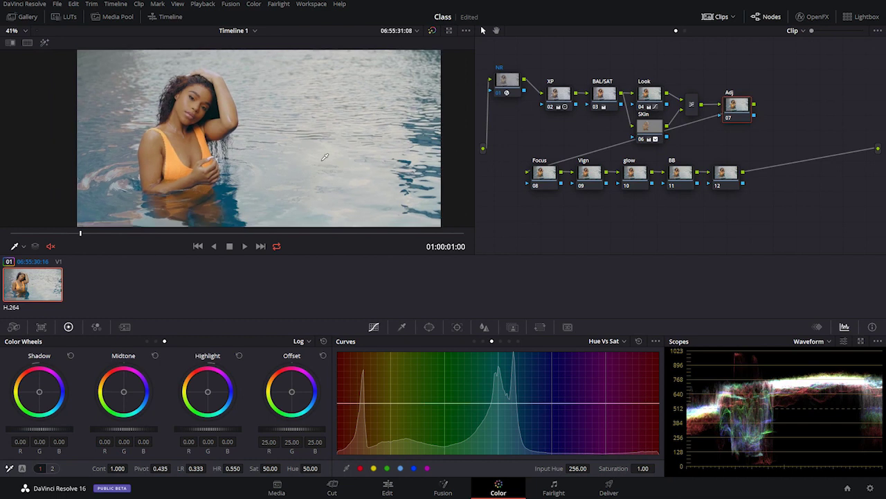
- Turn on editable splines for the Adj node's Custom curve, lift the highlights and slightly deepen the shadows with the end-point handles
left_click(474, 341)
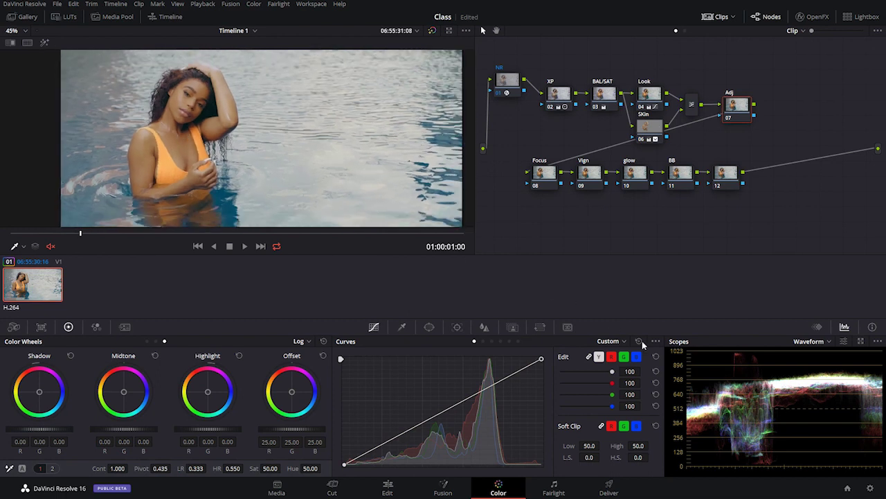
left_click(656, 341)
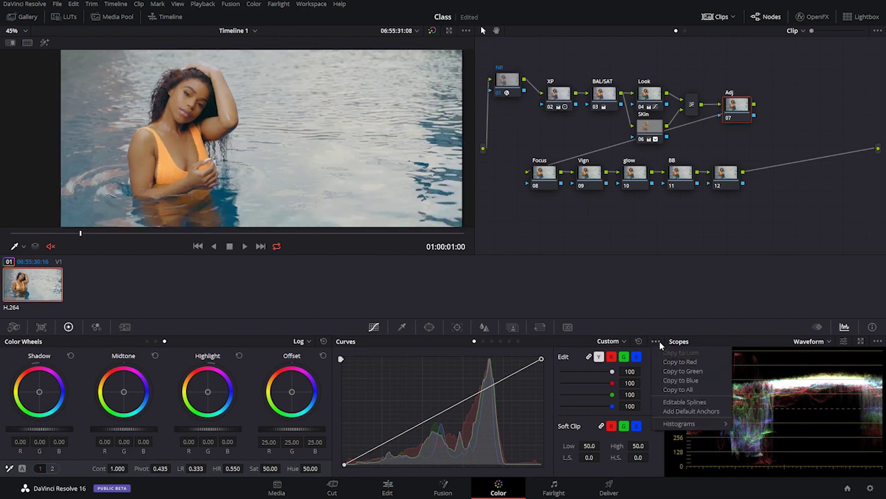
left_click(678, 403)
left_click_drag(475, 396, 475, 383)
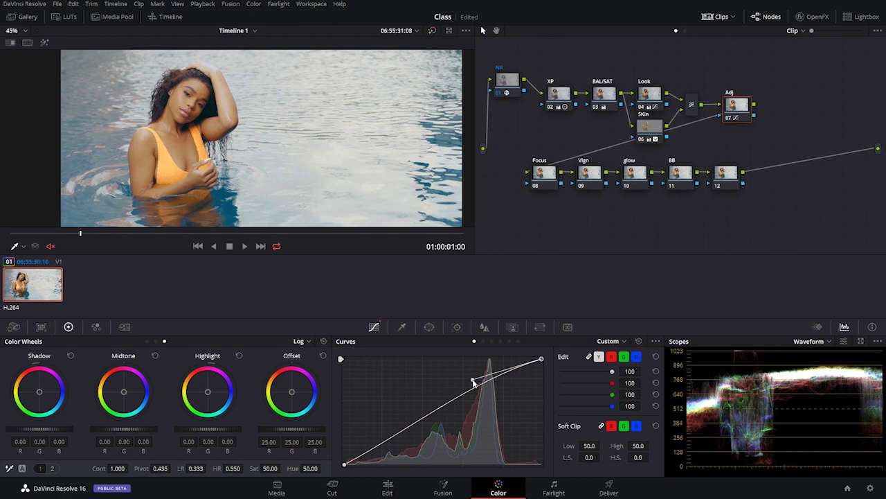
left_click_drag(474, 383, 475, 386)
left_click(345, 465)
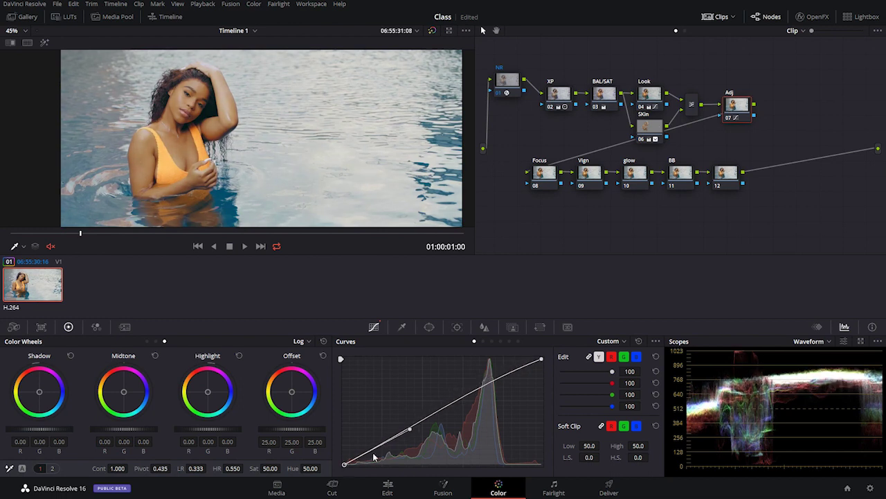
left_click_drag(410, 433, 397, 445)
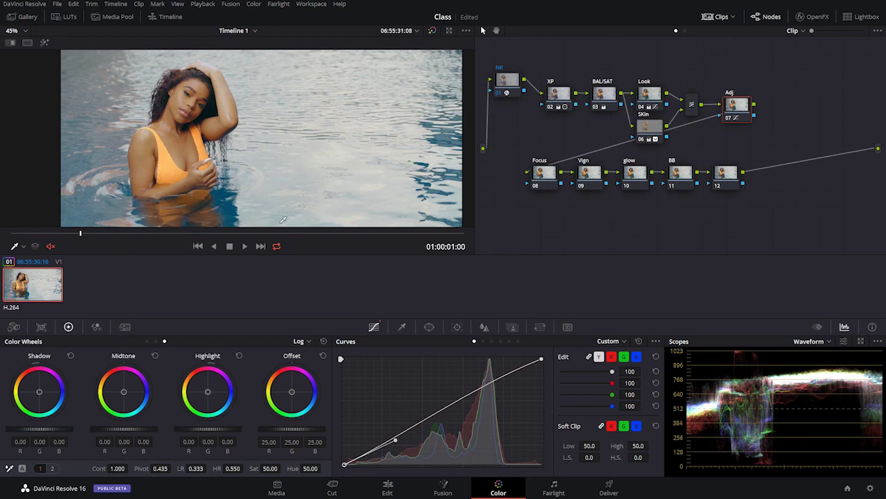
- Compare the image with the Adj node disabled and enabled on frame 01:00:02:13
scroll(274, 207, "down", 2)
left_click_drag(184, 234, 368, 230)
left_click_drag(159, 234, 187, 233)
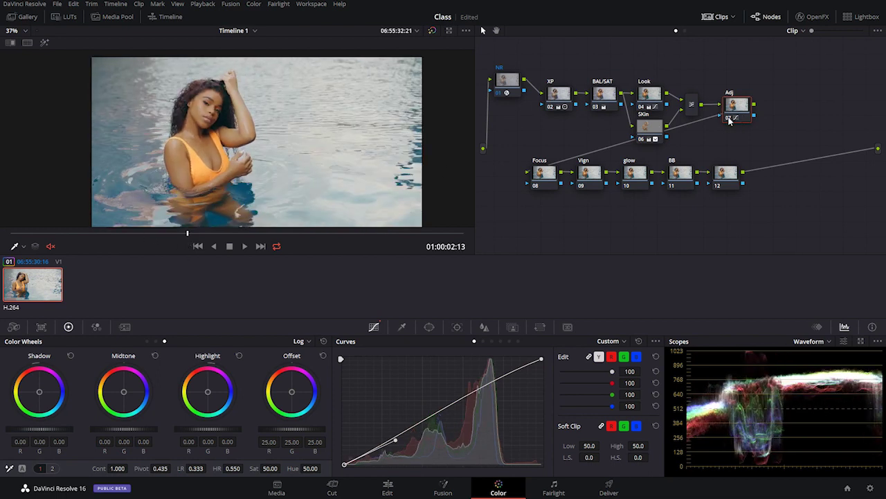
left_click(728, 118)
left_click(729, 118)
left_click(729, 119)
left_click(728, 119)
scroll(338, 76, "up", 2)
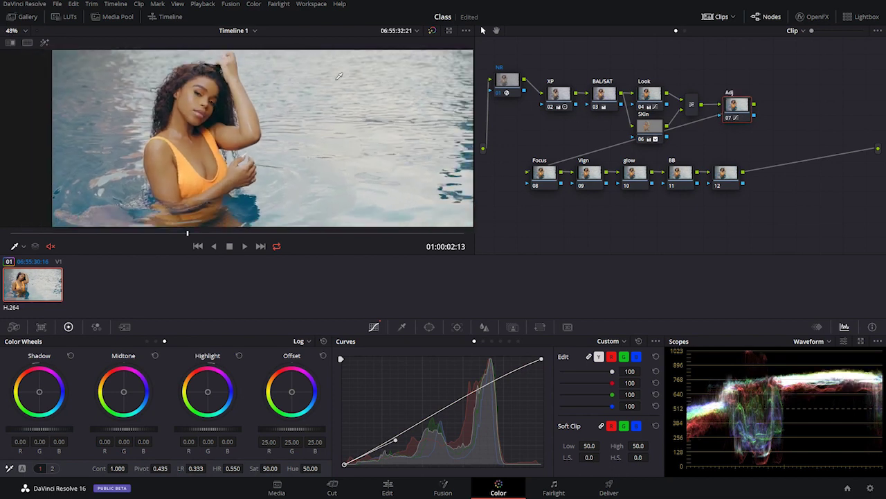
scroll(339, 76, "up", 1)
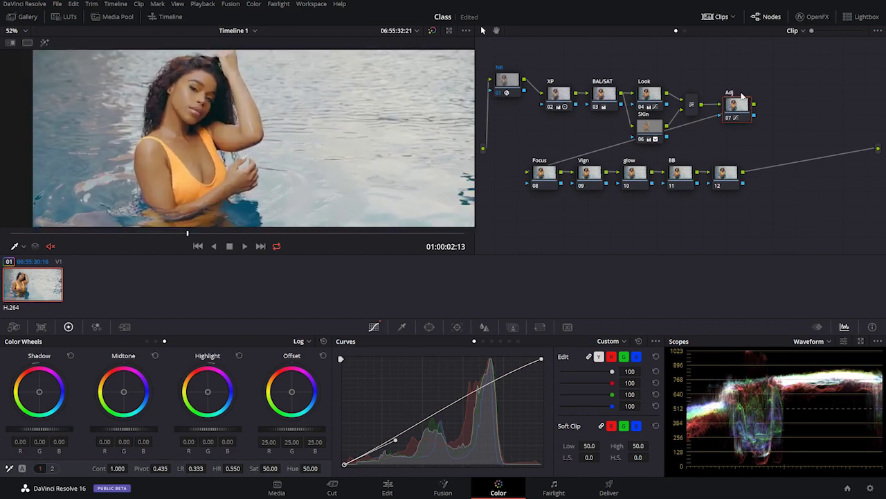
- Add a circular window to the Focus node and shape it into a tall, soft oval around the woman's head and torso
left_click(543, 176)
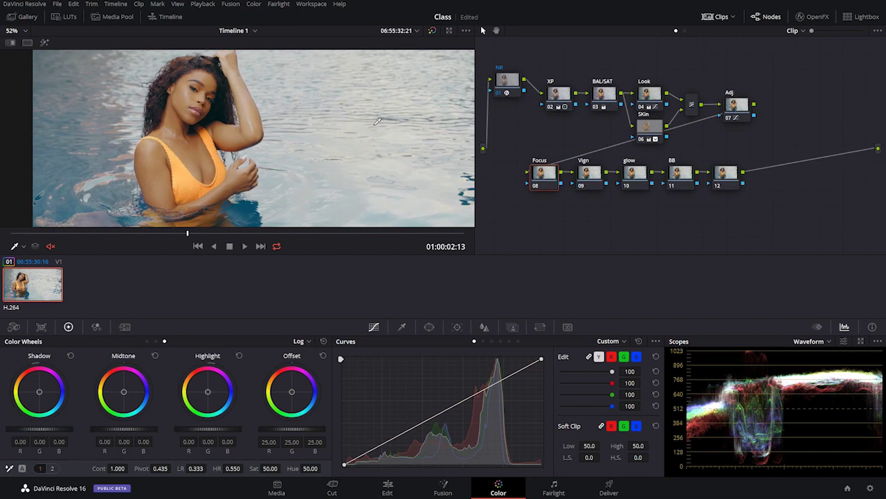
scroll(378, 121, "down", 2)
scroll(298, 128, "down", 3)
scroll(263, 111, "up", 1)
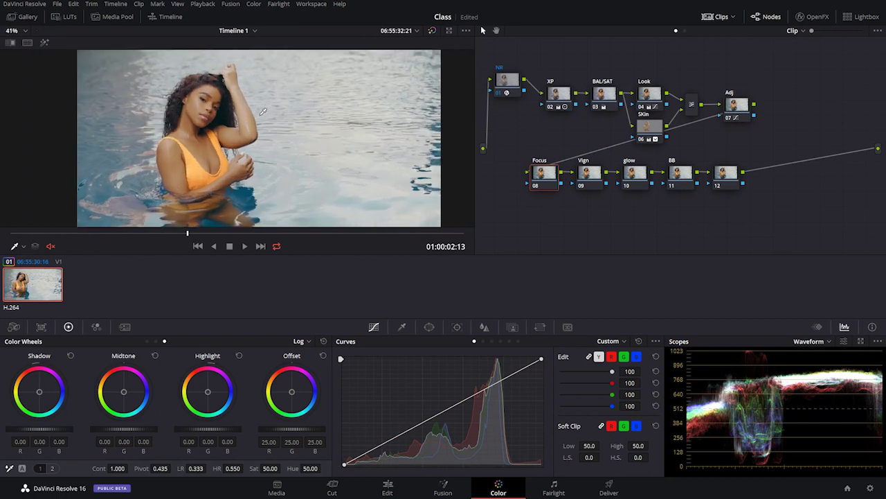
left_click(429, 327)
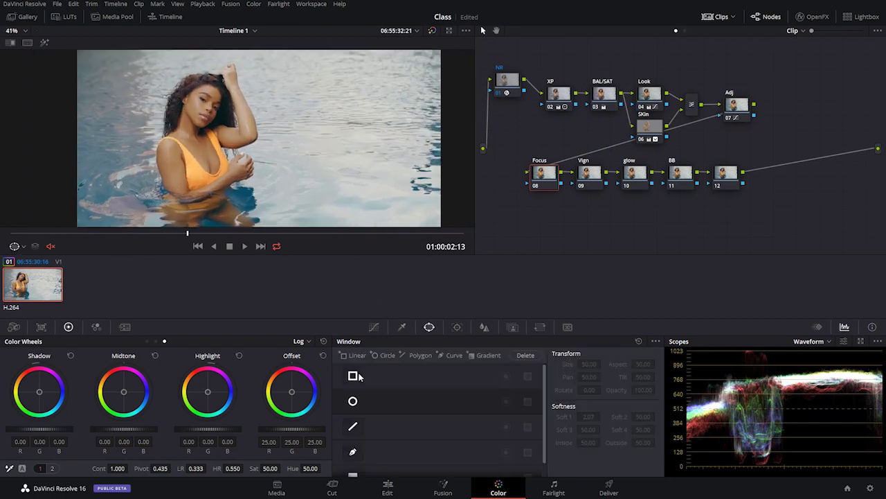
left_click(353, 402)
left_click_drag(277, 168, 229, 100)
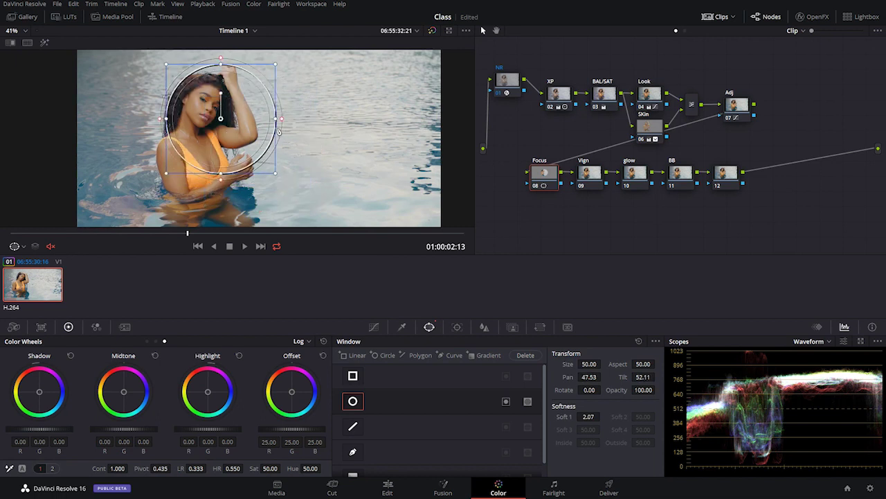
left_click_drag(285, 120, 230, 121)
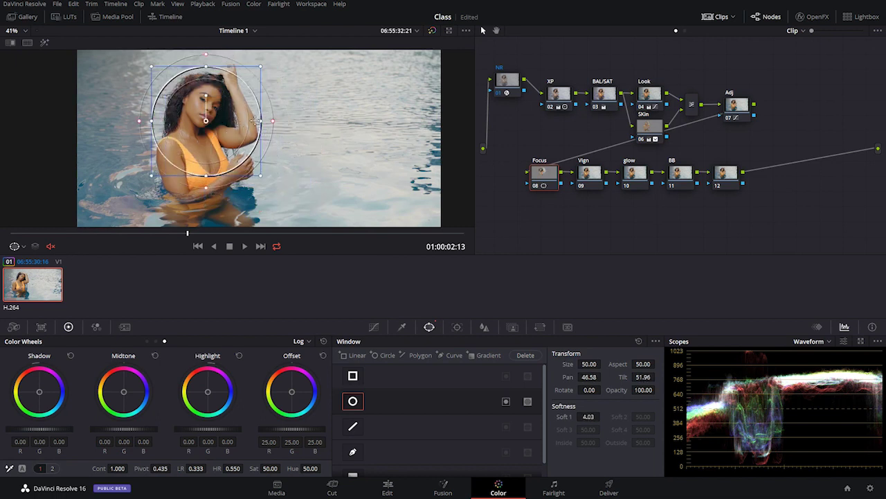
- Track the Focus window forward and backward from frame 01:00:02:13 across the clip, and check the track at 01:00:04:06
left_click(457, 327)
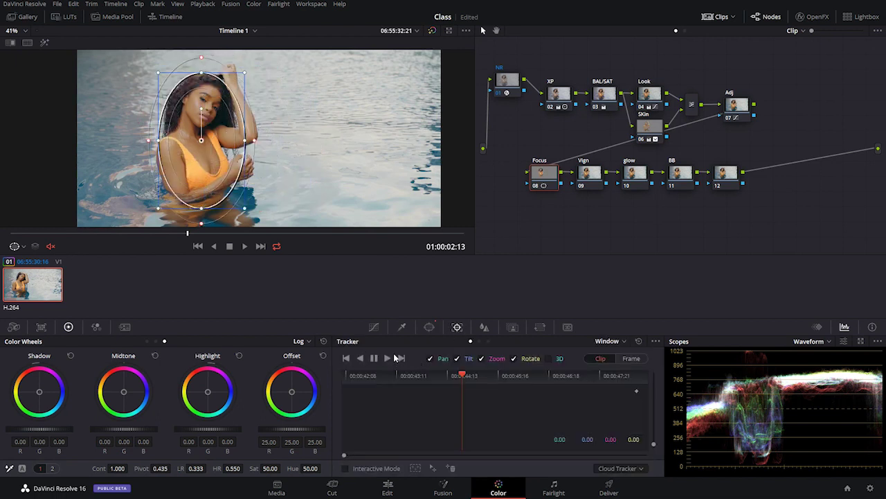
left_click(399, 358)
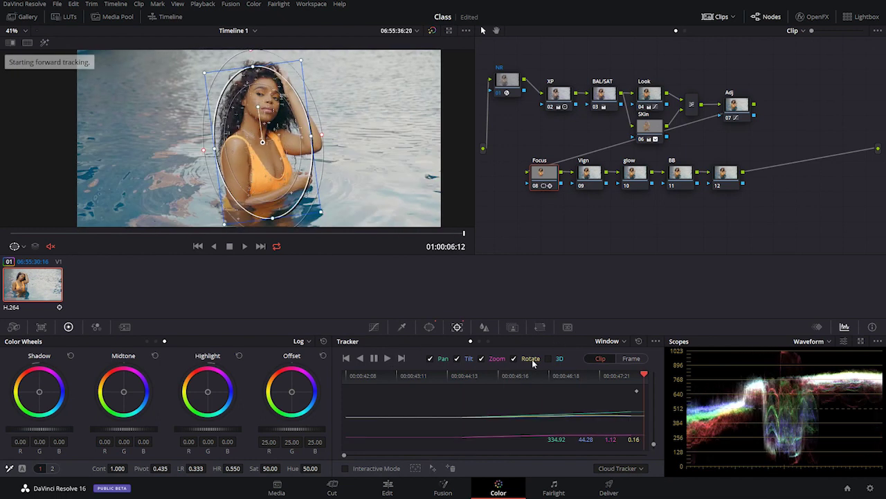
left_click(462, 379)
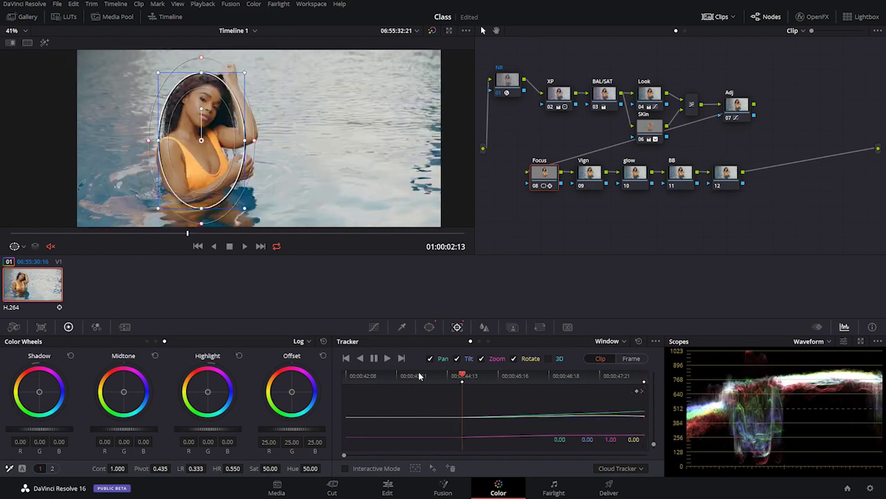
left_click(360, 358)
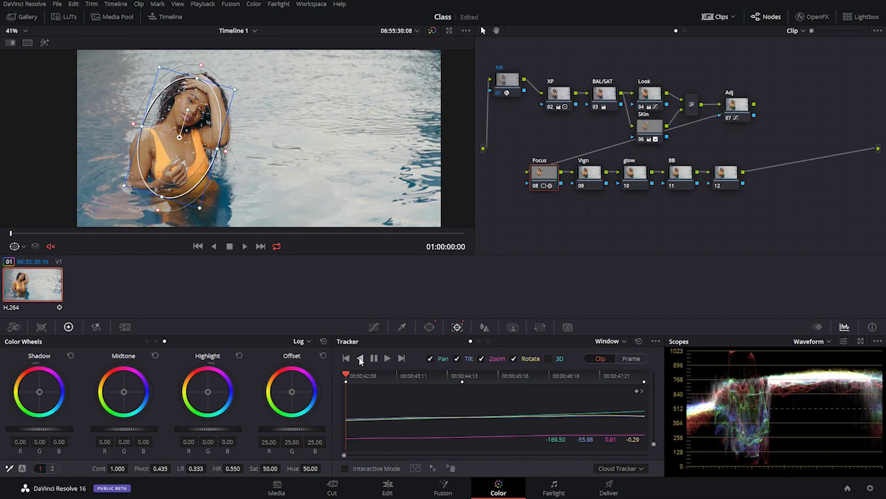
left_click_drag(164, 235, 307, 229)
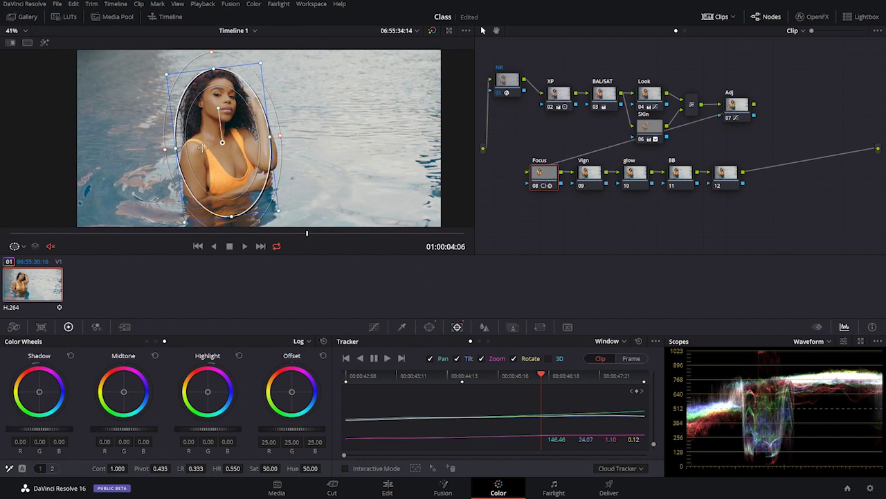
scroll(192, 116, "up", 1)
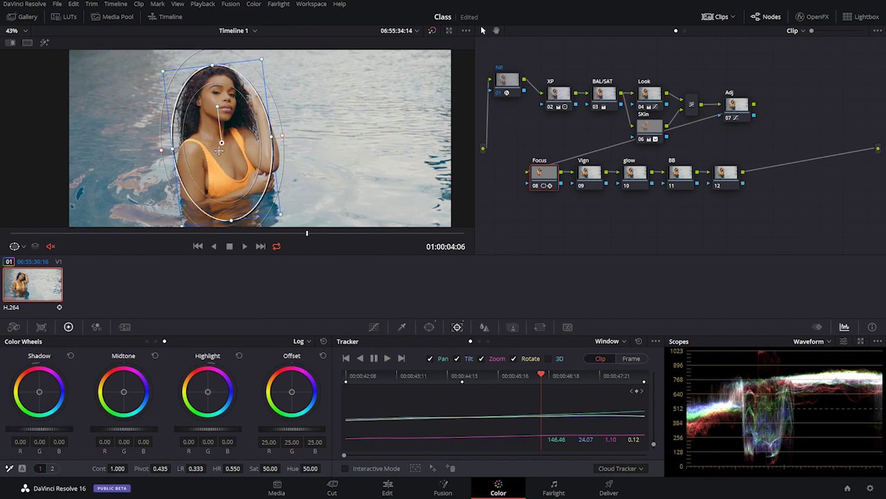
- Brighten the Focus window by moving the Custom curve's white point slightly inward, with the curve's Editable Splines option toggled
left_click(374, 326)
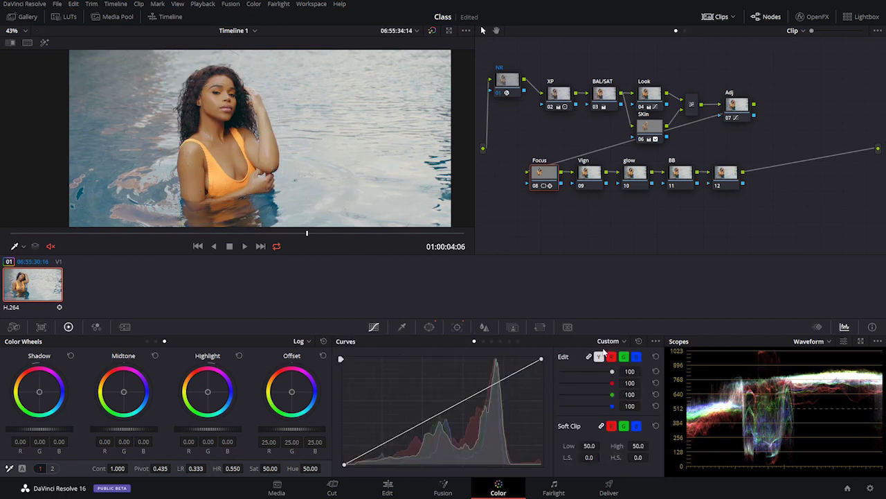
left_click(656, 340)
left_click(677, 403)
left_click_drag(542, 361, 531, 359)
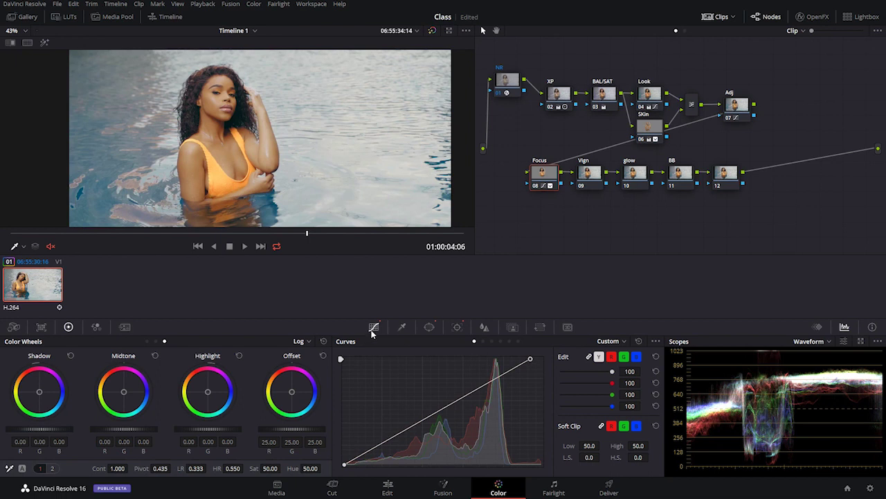
- Examine the brightened woman up close and from afar on frame 01:00:04:06
scroll(267, 172, "up", 2)
scroll(267, 172, "down", 2)
scroll(268, 171, "up", 2)
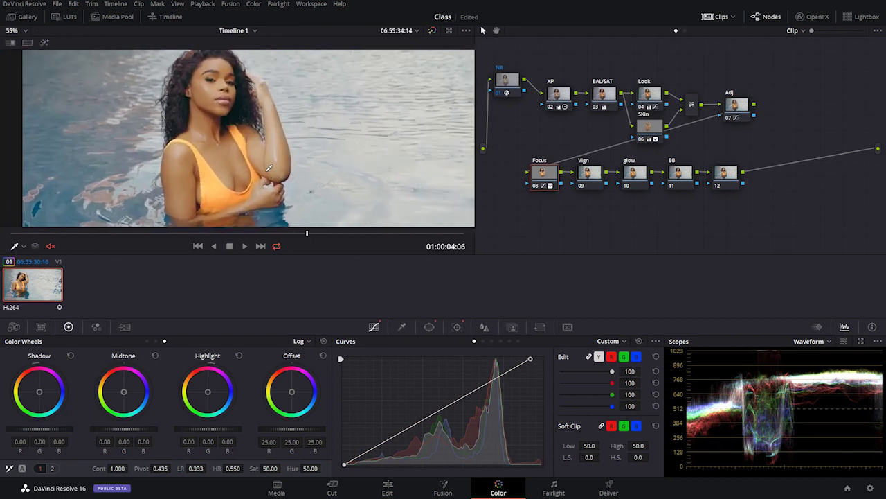
scroll(267, 172, "down", 2)
scroll(205, 176, "up", 2)
scroll(211, 184, "down", 1)
scroll(211, 185, "down", 1)
scroll(212, 184, "up", 1)
- Sharpen the Focus window by setting the Blur Radius to 0.47 for all channels, inspect the detail and save the project
left_click(484, 327)
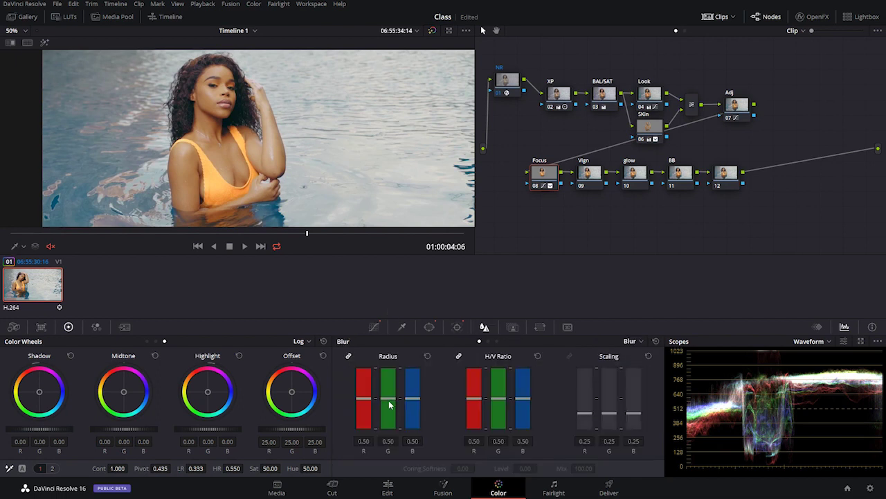
left_click_drag(390, 404, 390, 405)
scroll(284, 187, "up", 2)
scroll(287, 192, "down", 2)
scroll(229, 158, "down", 2)
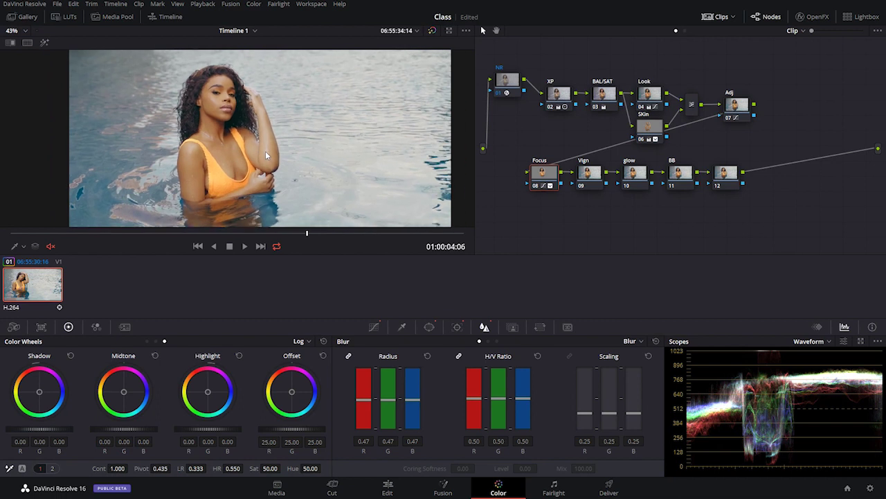
key("ctrl+s")
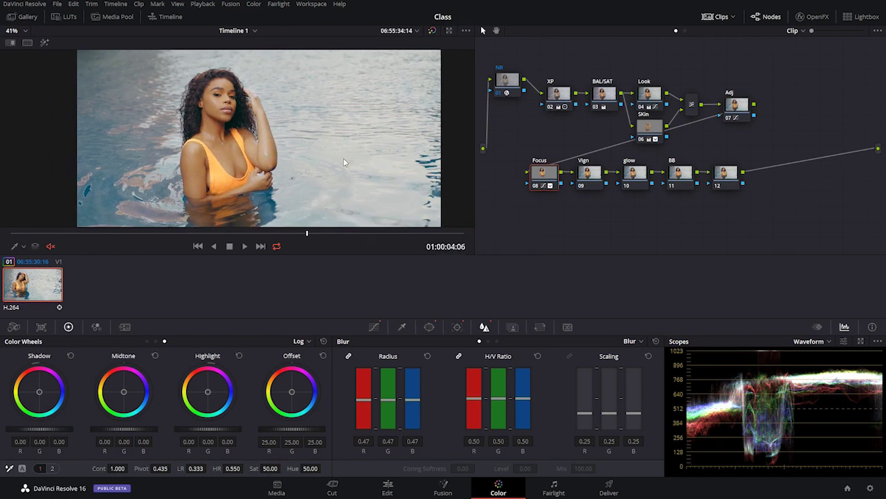
- Compare the image with the Focus node disabled and enabled on frame 01:00:04:06
left_click(536, 186)
left_click(536, 187)
left_click(536, 187)
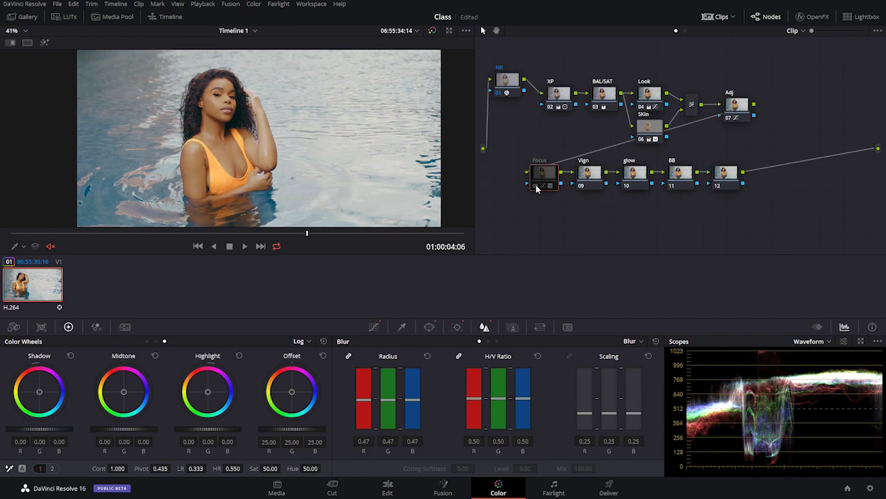
left_click(537, 187)
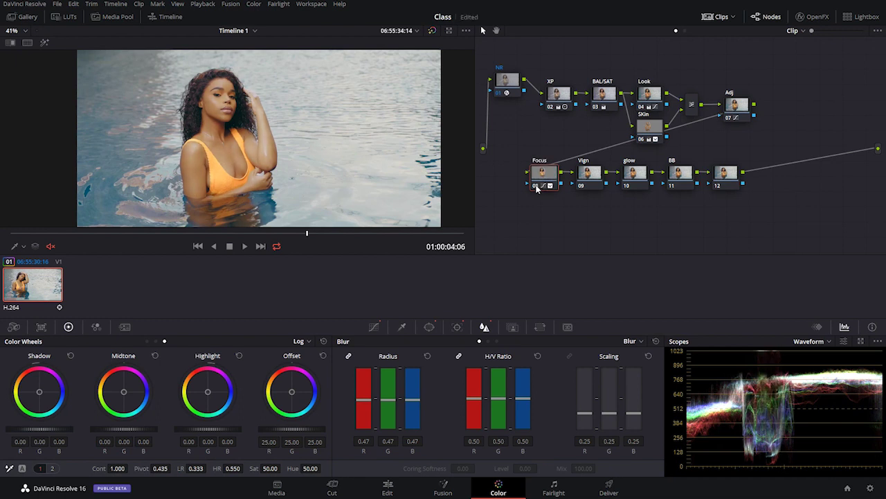
left_click(537, 187)
left_click(537, 187)
scroll(291, 171, "down", 2)
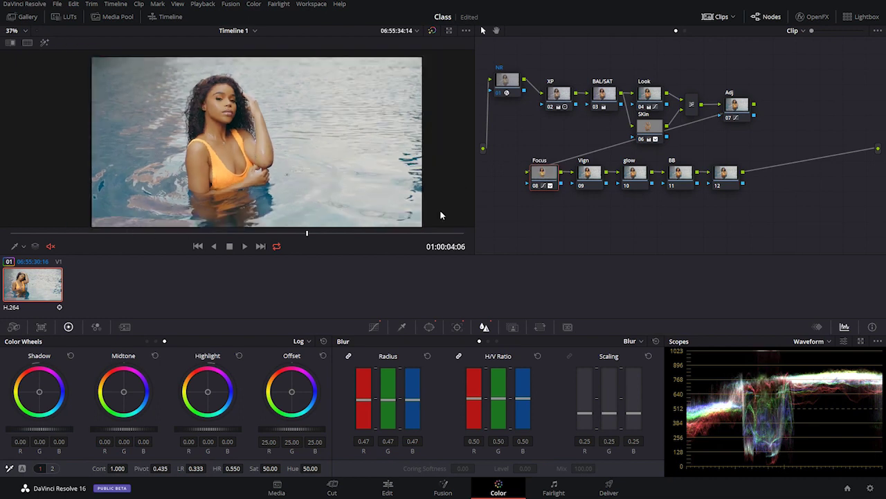
- Add an inverted circular window to the Vign node, widened to the frame edges with aspect 71.02 and softness 7.62
left_click(585, 173)
left_click(429, 327)
left_click(352, 401)
left_click_drag(308, 202, 325, 225)
scroll(315, 173, "down", 3)
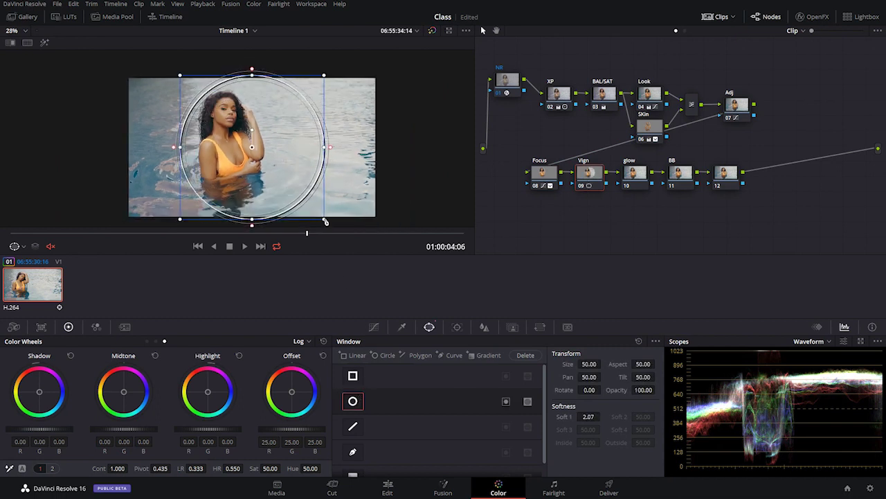
left_click_drag(327, 146, 404, 148)
scroll(327, 153, "up", 2)
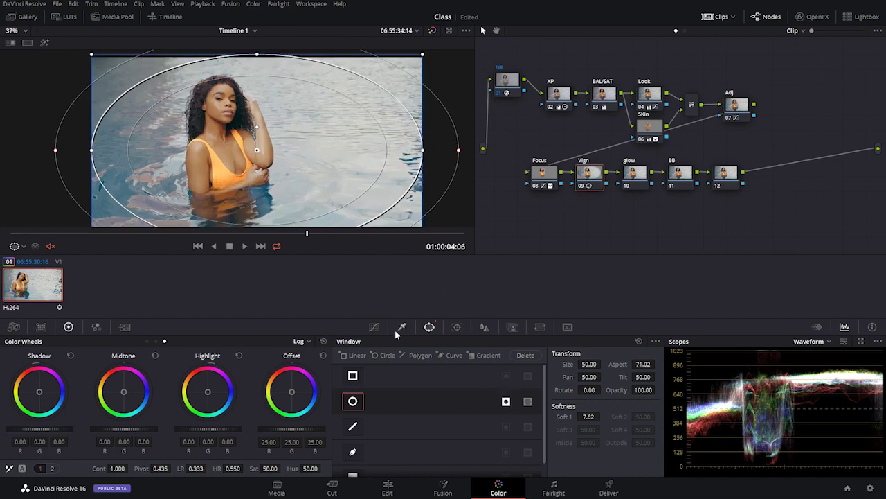
- Darken the frame edges on the Vign node by lowering the midtones slightly on the Custom curve
left_click(374, 326)
key("shift+z")
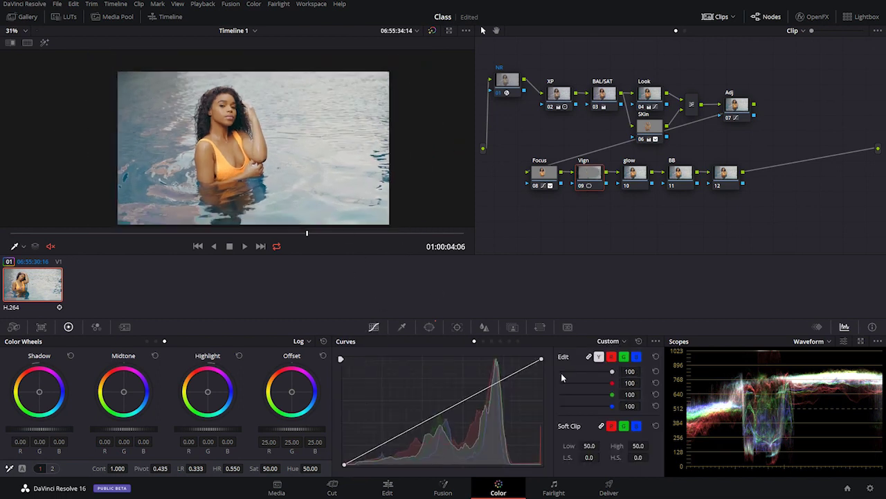
left_click(449, 413)
left_click_drag(449, 413, 451, 417)
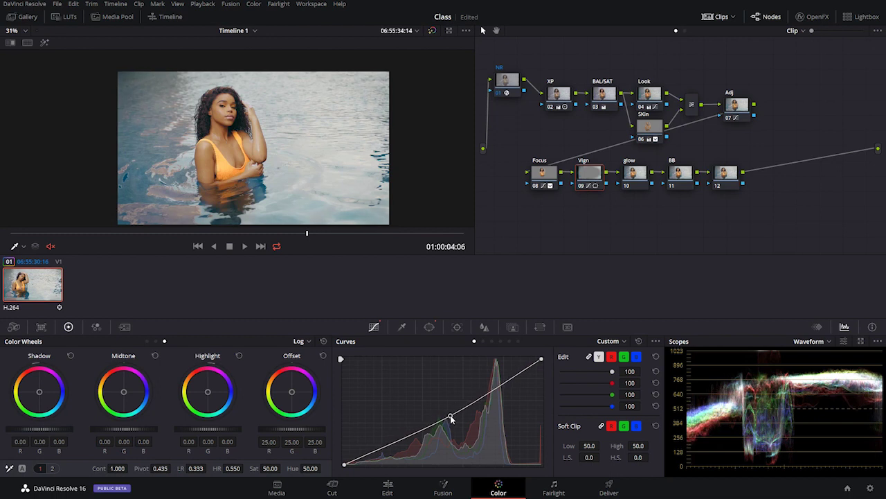
- Darken the vignette further by lowering the Vign node's Custom curve midtones and set its circular window's softness to 7.49
left_click_drag(450, 416, 460, 421)
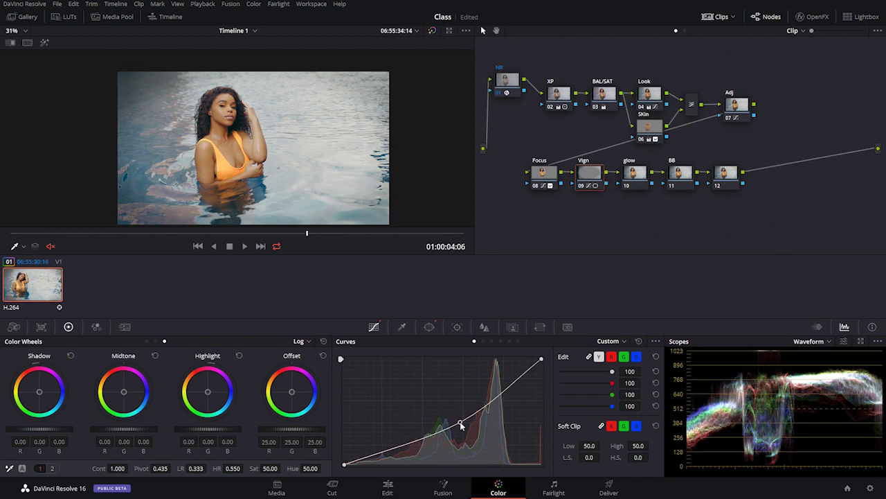
left_click(430, 327)
left_click_drag(419, 151, 423, 149)
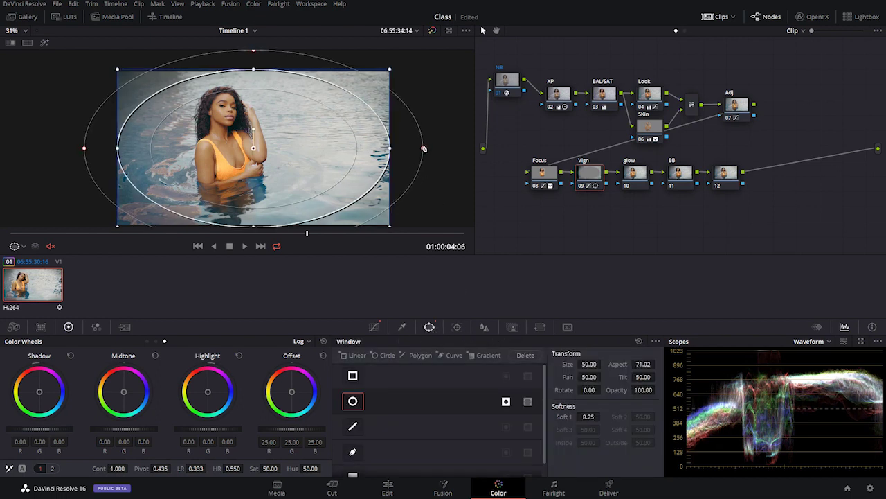
scroll(372, 192, "down", 2)
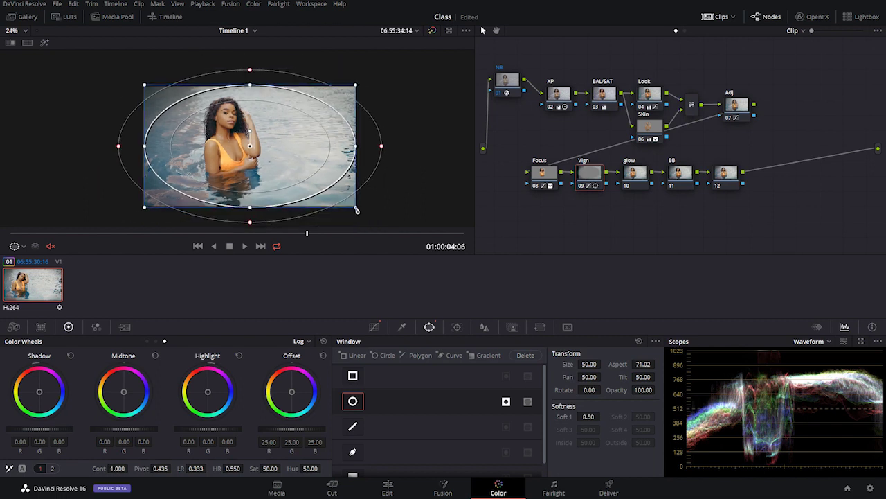
scroll(337, 162, "up", 2)
left_click_drag(421, 148, 419, 151)
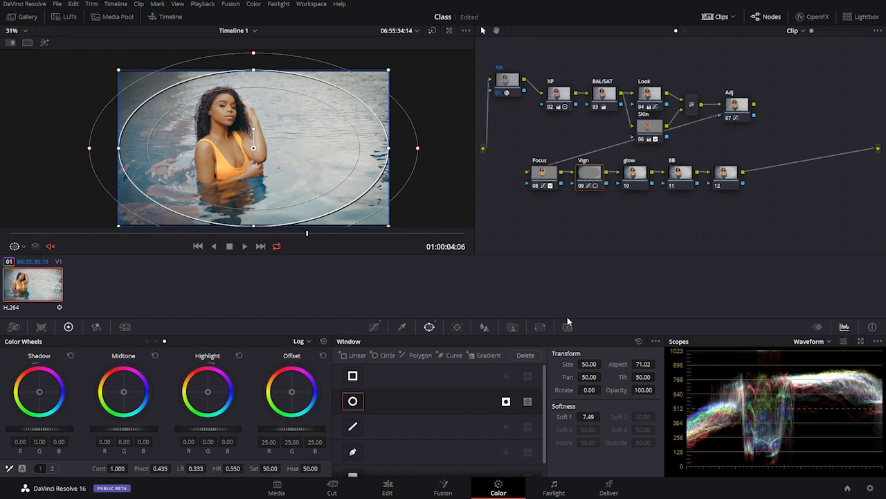
- Reduce the Vign node's Key Output gain to 0.915 and widen the outer softness of its circular window slightly
left_click(514, 327)
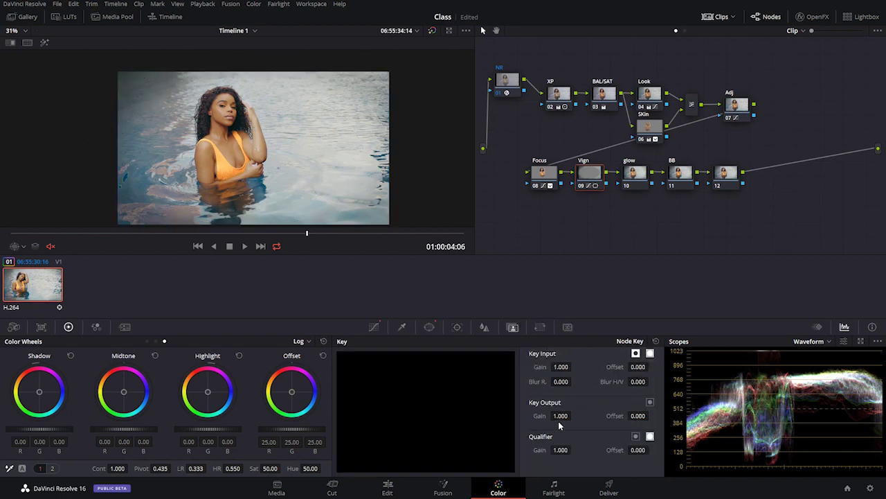
left_click_drag(560, 415, 552, 415)
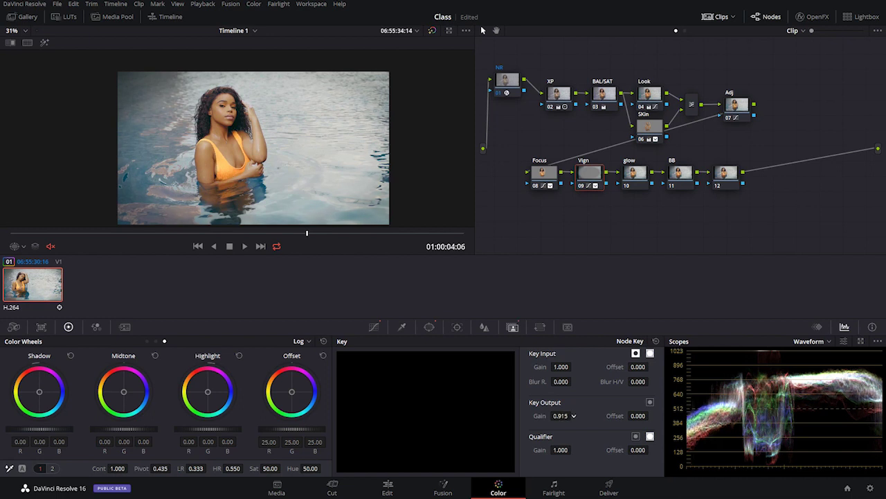
left_click(429, 327)
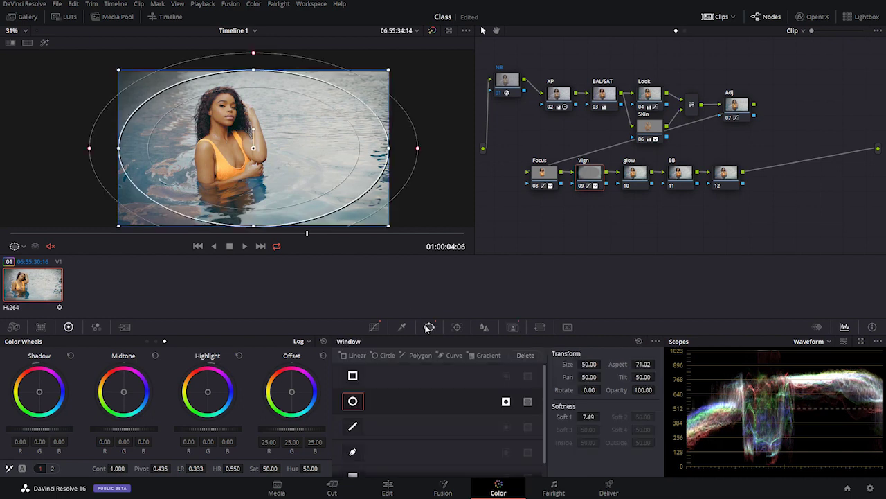
scroll(333, 194, "down", 2)
left_click_drag(383, 151, 397, 151)
- Select the XP node and scrub through the clip to frame 01:00:05:03 to review the vignette
left_click(559, 90)
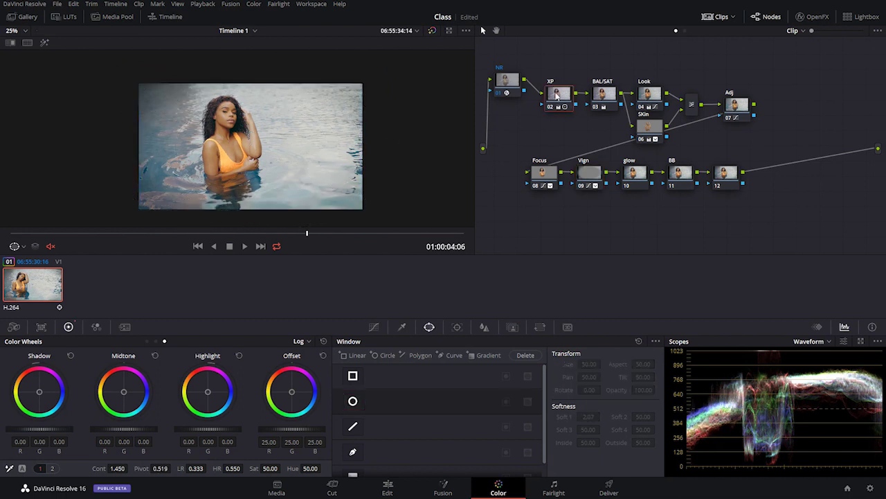
scroll(286, 151, "up", 2)
scroll(286, 151, "up", 1)
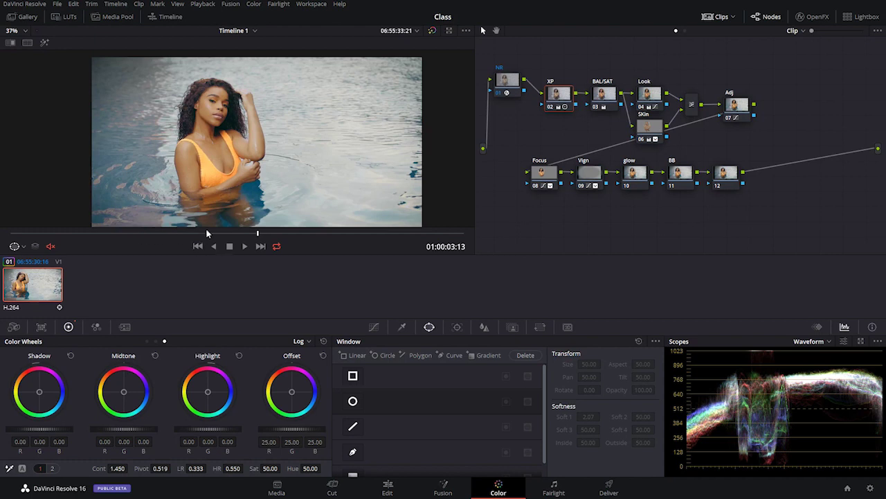
left_click_drag(270, 232, 368, 233)
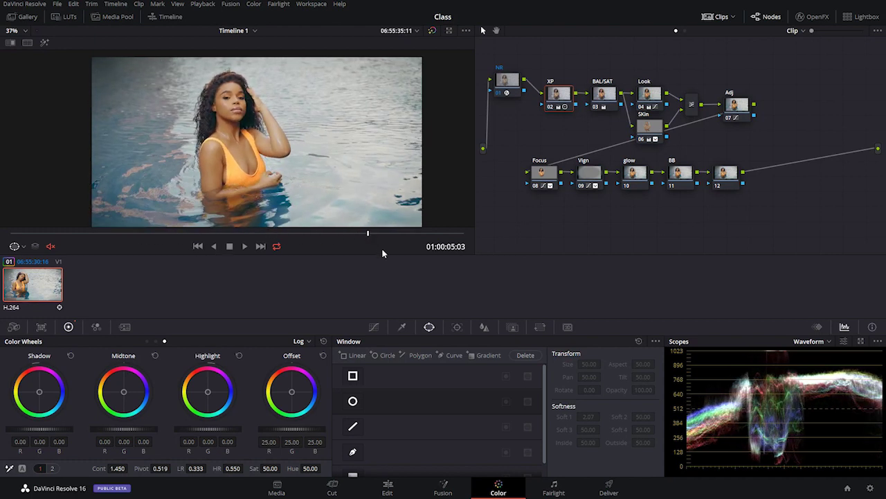
- Apply the Glow effect from the OpenFX library to the glow node, parked on frame 01:00:02:01
left_click(632, 174)
scroll(185, 150, "down", 1)
left_click_drag(77, 234, 153, 237)
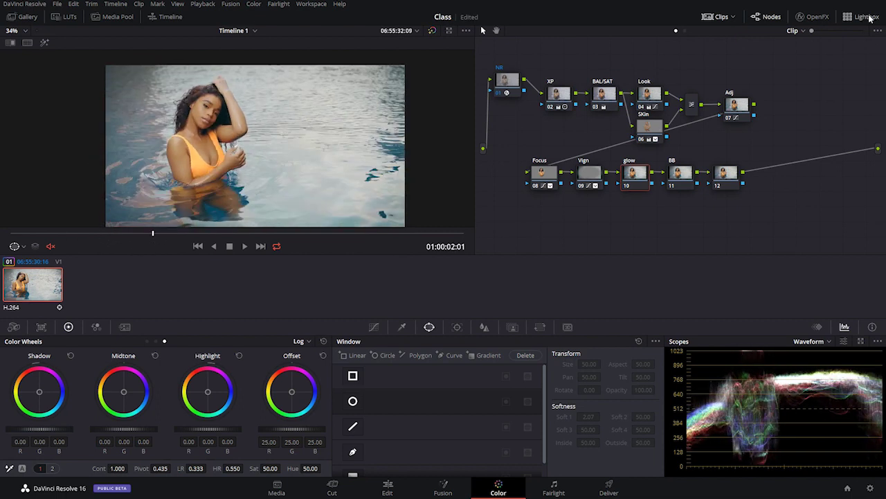
left_click(811, 17)
left_click(739, 46)
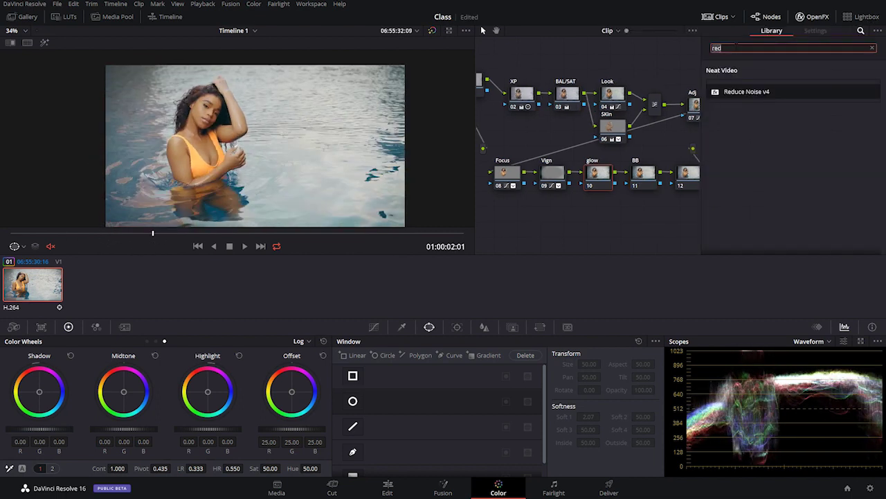
key("BackSpace")
key("BackSpace")
key("BackSpace")
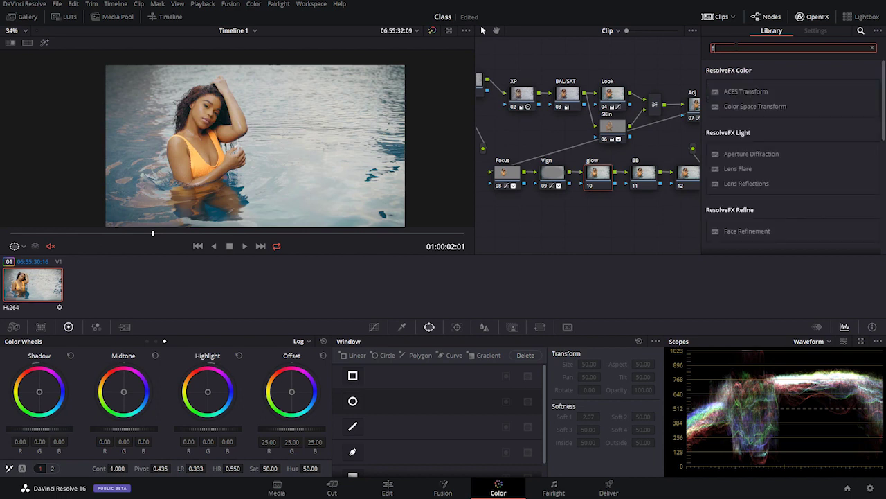
key("BackSpace")
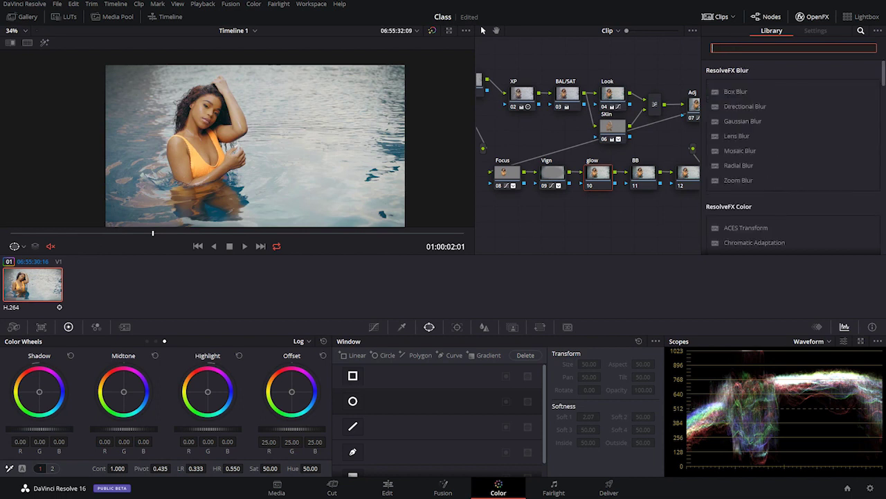
type("glo")
left_click_drag(727, 91, 600, 175)
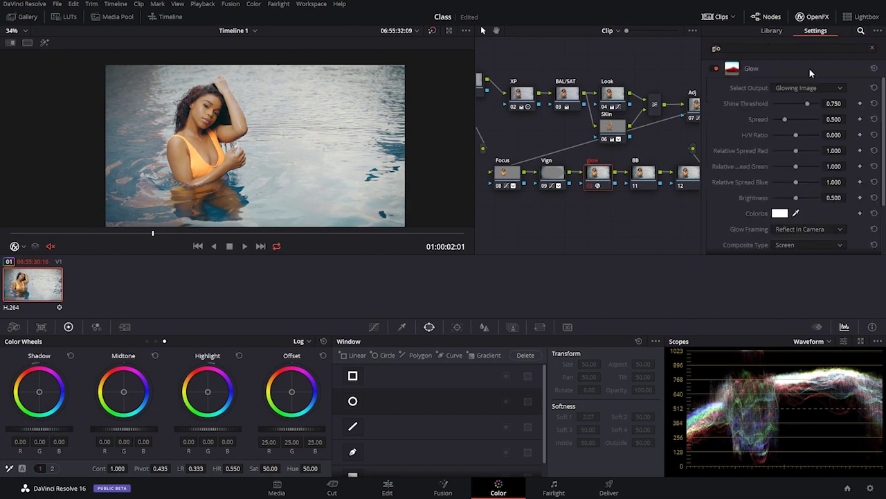
- Set the Glow effect's Composite Type to Softlight and its Shine Threshold to 0.000
scroll(342, 150, "down", 1)
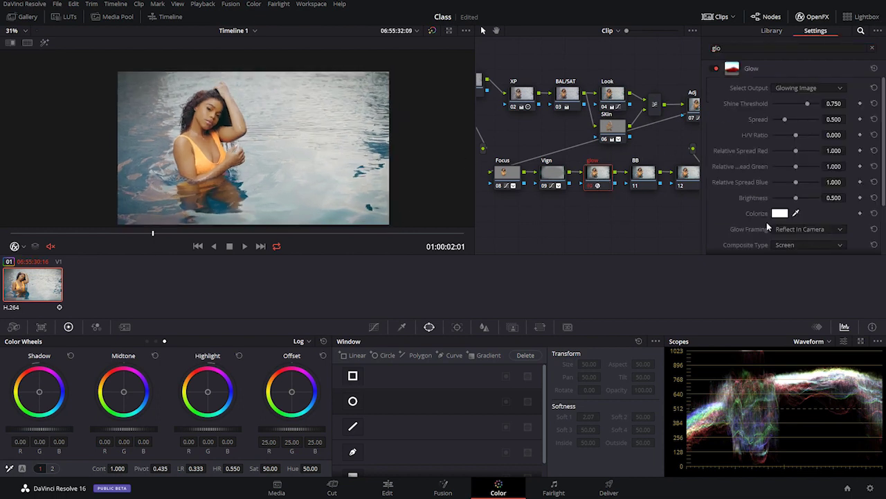
scroll(762, 220, "down", 2)
left_click(802, 191)
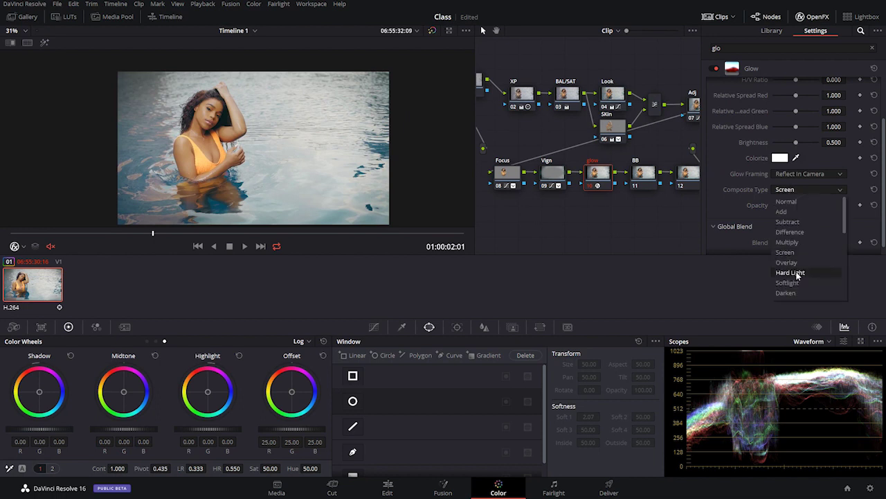
left_click(799, 283)
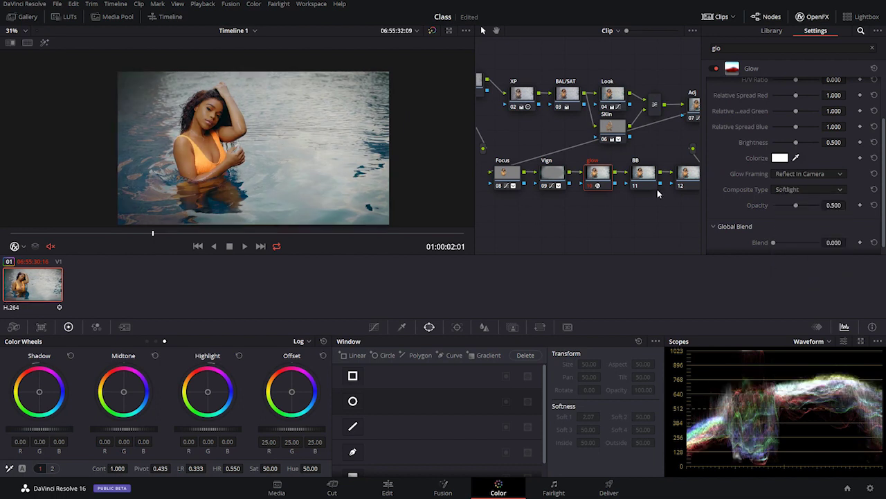
scroll(814, 112, "up", 2)
left_click_drag(802, 101, 771, 106)
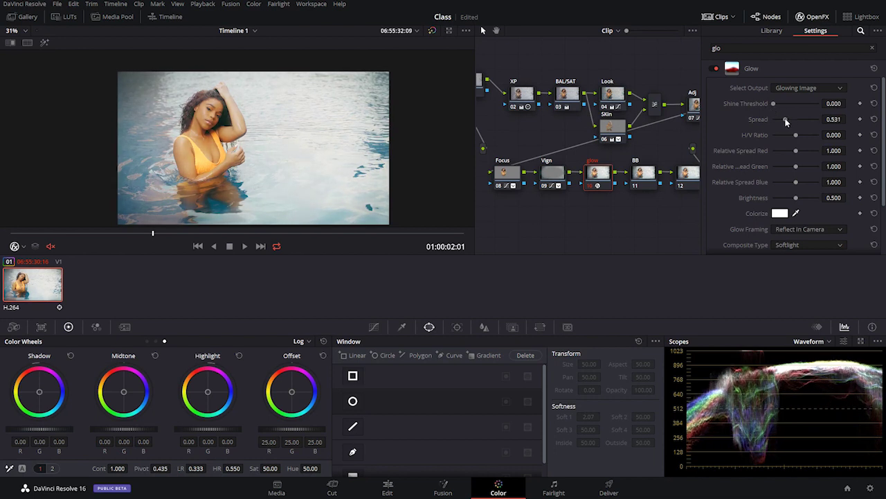
- Refine the Glow effect with a Spread of 0.184 and a Brightness of 0.490, inspecting the subject up close
left_click_drag(786, 121, 776, 119)
scroll(380, 88, "up", 1)
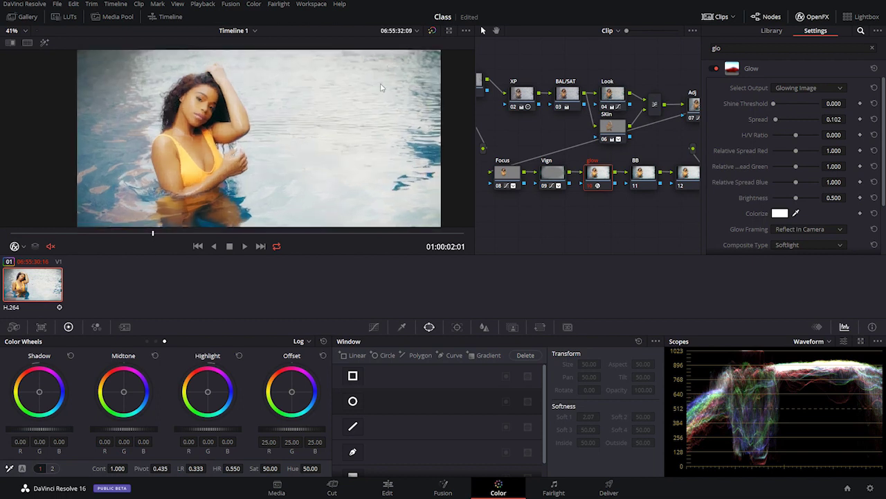
scroll(380, 87, "up", 3)
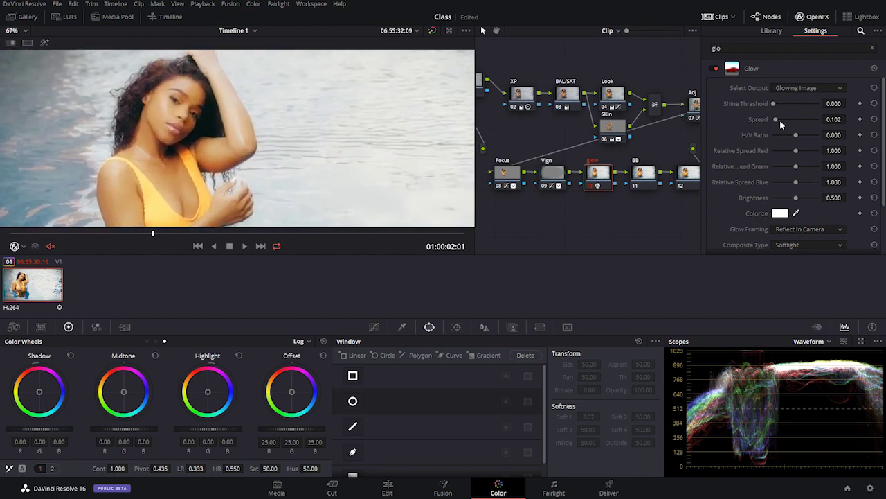
left_click_drag(777, 119, 778, 121)
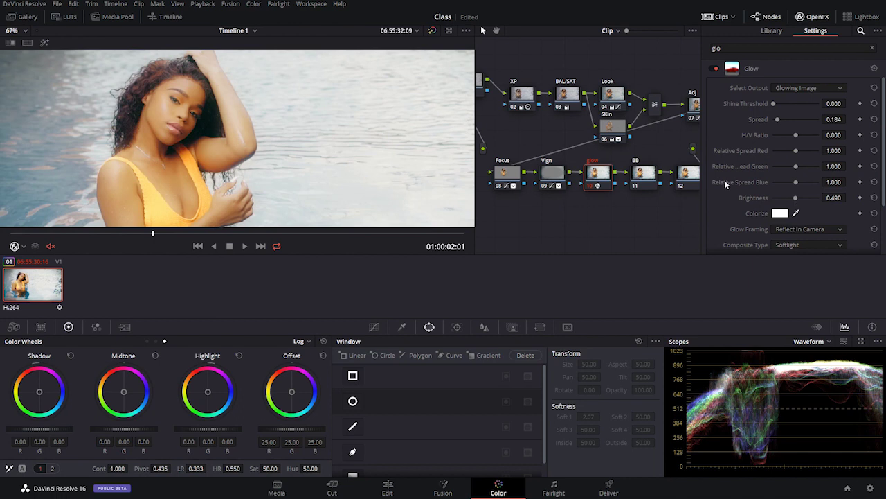
scroll(368, 121, "down", 4)
scroll(367, 117, "up", 1)
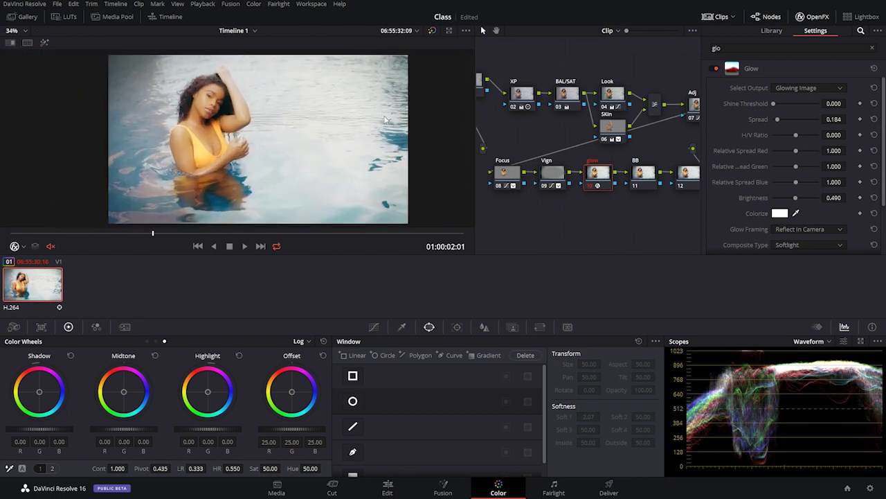
- Tone down the glow by setting its Global Blend to 0.490 and close the effects library
scroll(734, 214, "down", 3)
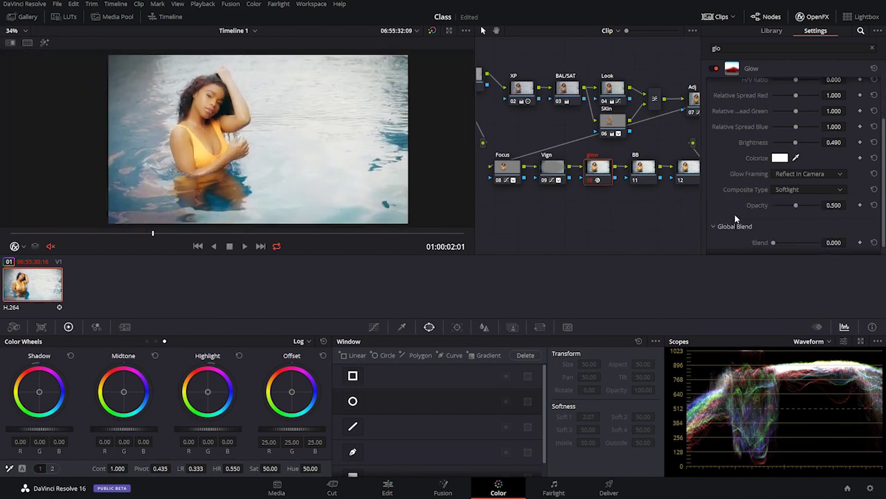
left_click_drag(775, 232, 834, 234)
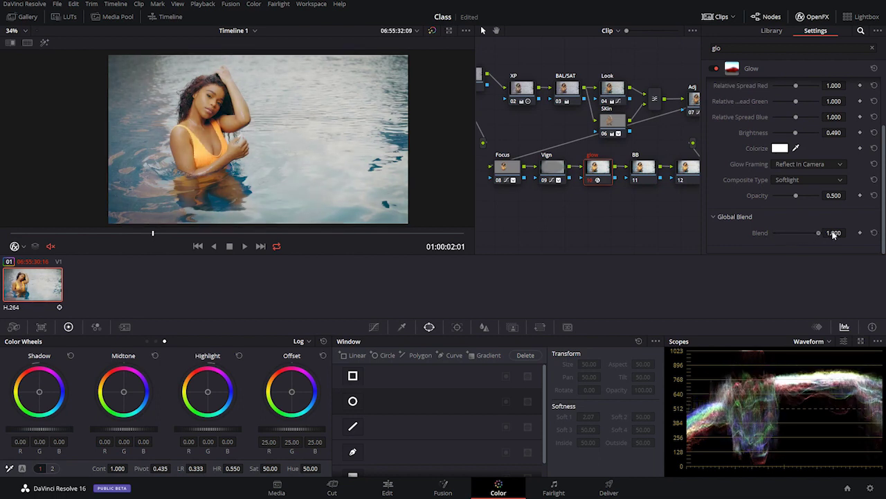
left_click_drag(834, 235, 795, 238)
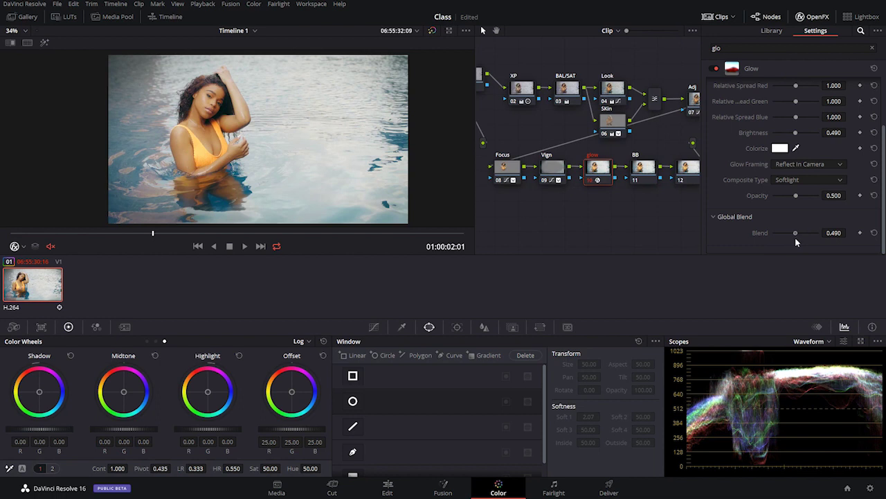
left_click(813, 17)
- Select the BB node, check the glow closely in the moving footage and save the project
left_click(679, 174)
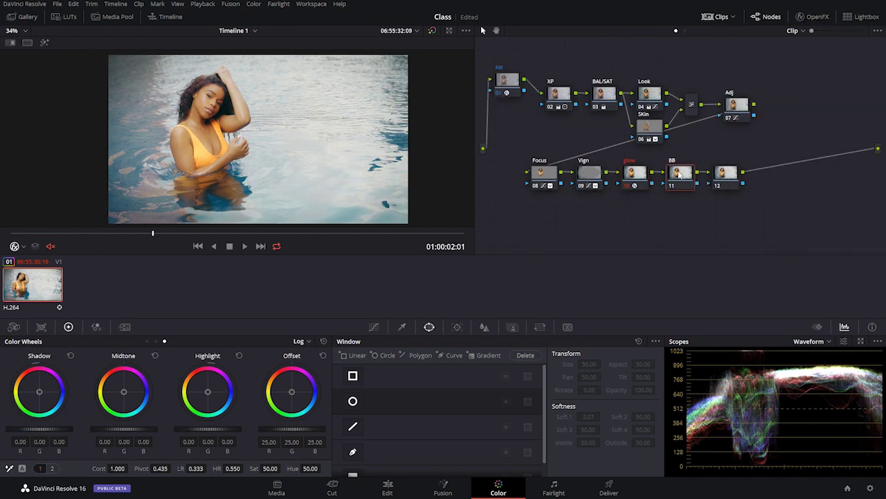
scroll(241, 150, "up", 2)
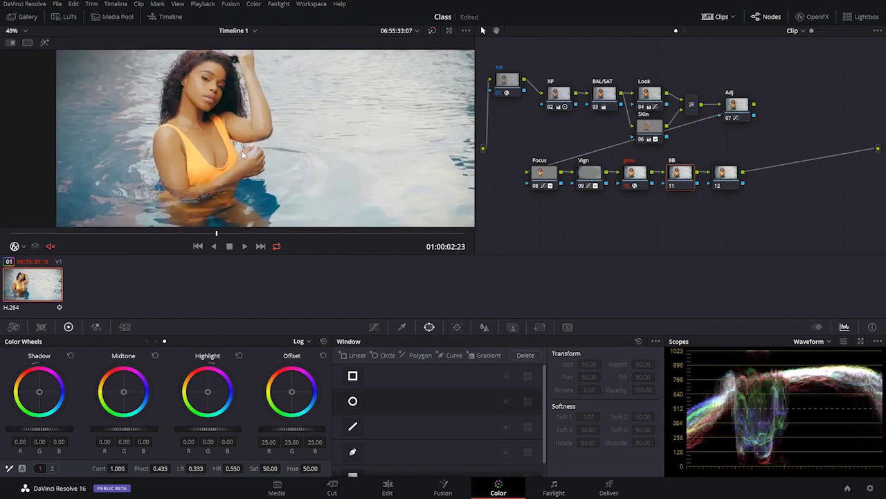
key("ctrl+s")
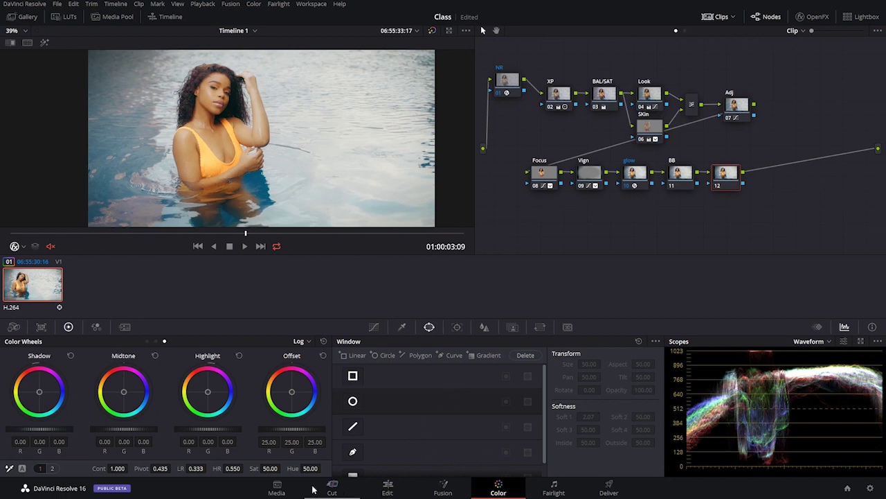
- Search the Downloads folder for 4k in the media storage of the Media page
left_click(291, 490)
left_click(46, 56)
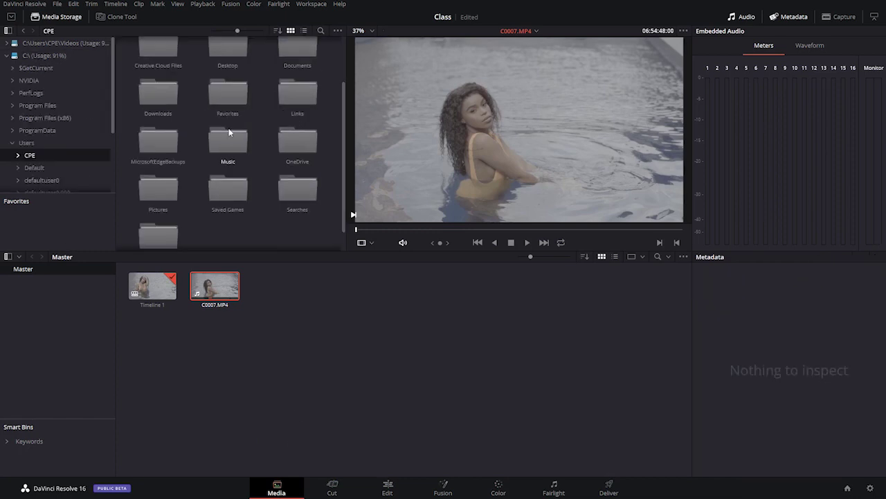
scroll(217, 132, "up", 1)
scroll(255, 126, "down", 1)
scroll(255, 121, "up", 3)
left_click(163, 132)
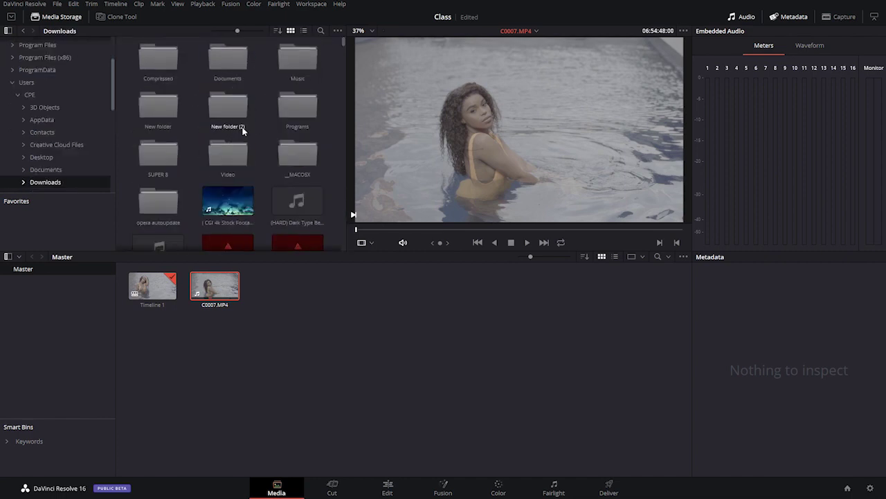
left_click(320, 31)
type("4k")
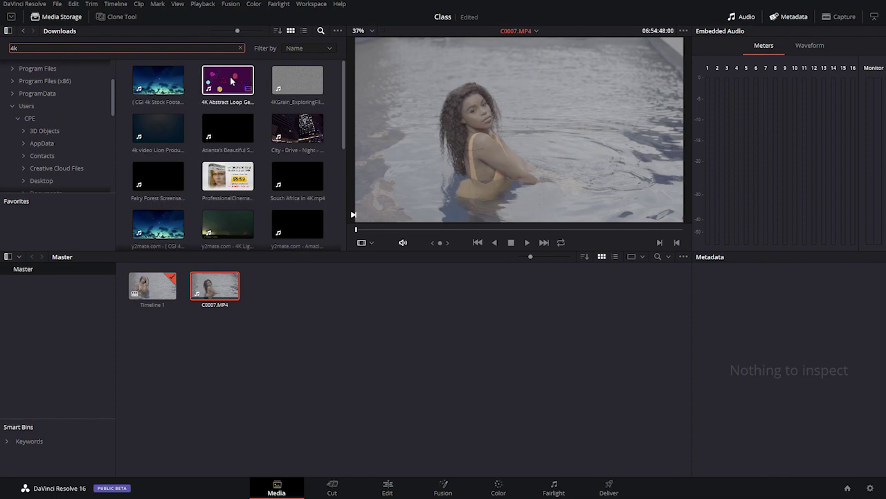
- Add 4KGrain_ExploringFilmmaker_dot_com.mp4 to the media pool as a matte, once for C0007.MP4 and once as a standalone clip
right_click(289, 88)
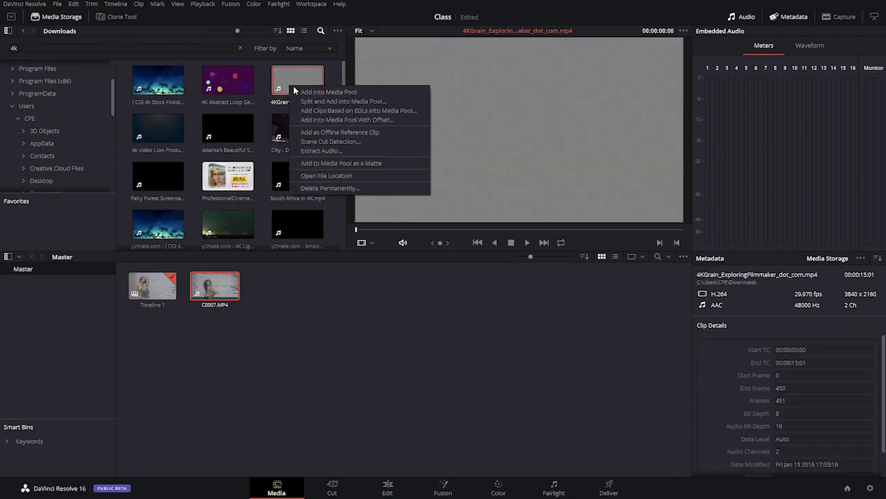
left_click(333, 165)
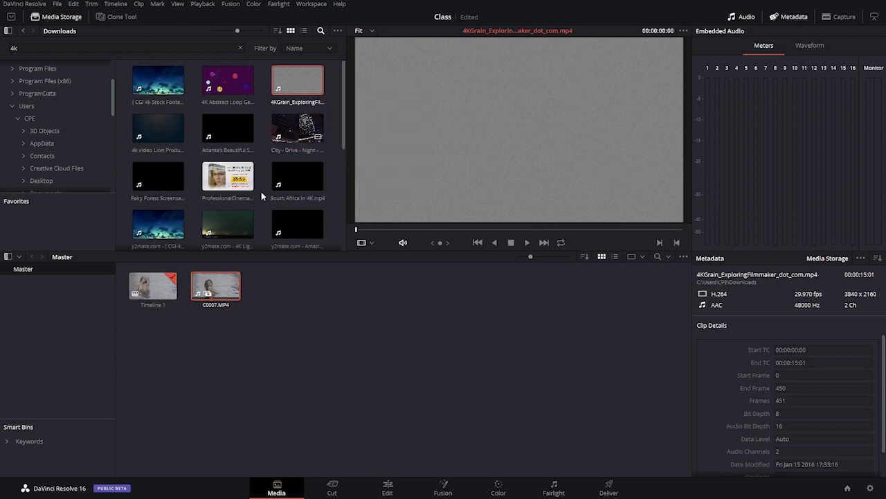
right_click(292, 80)
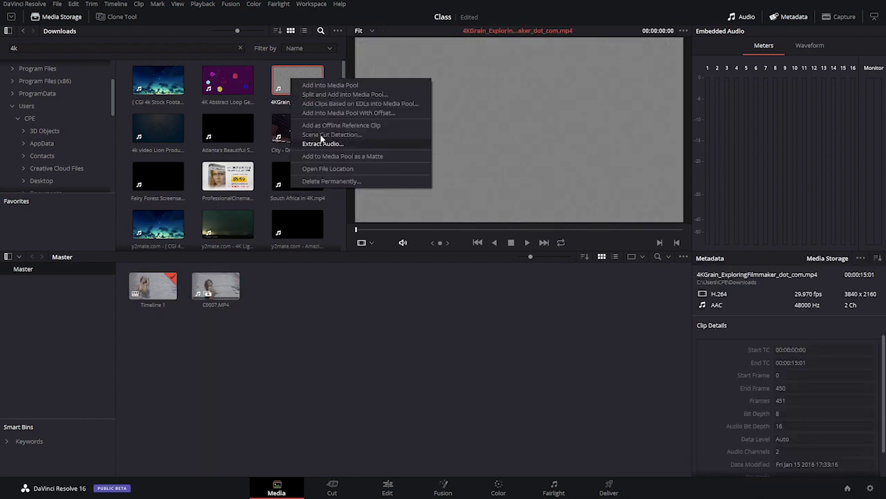
left_click(321, 158)
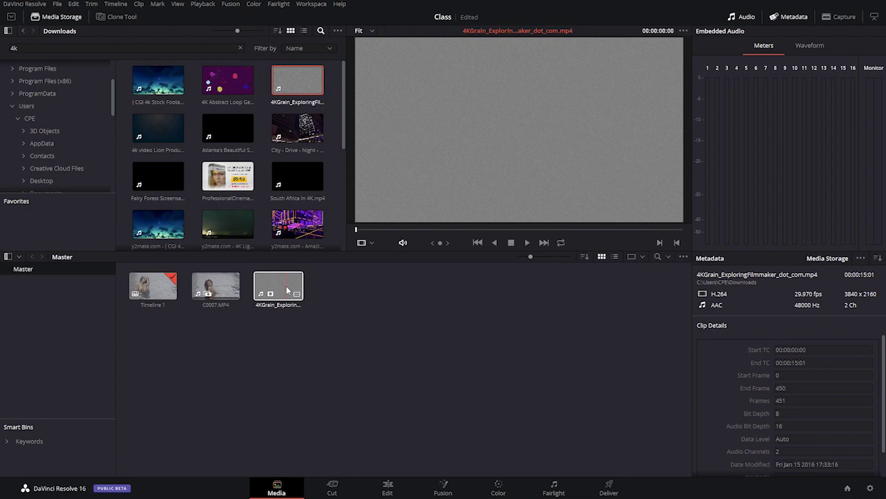
- On the Color page, add the 4KGrain clip as an external matte to node 12 and place the matte node below the lower node row
left_click(498, 487)
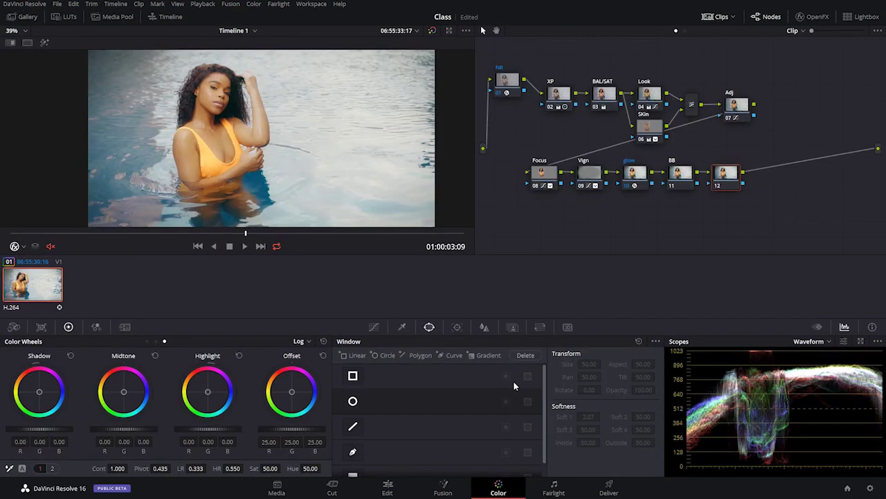
right_click(730, 174)
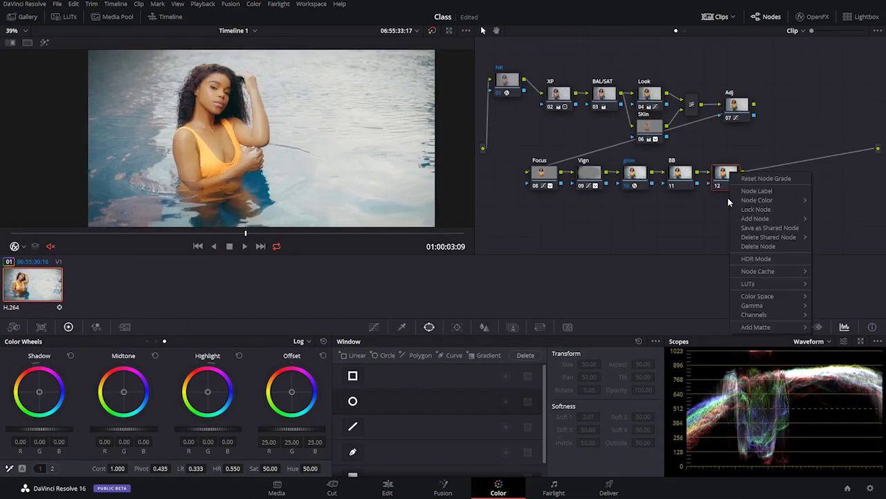
mouse_move(772, 328)
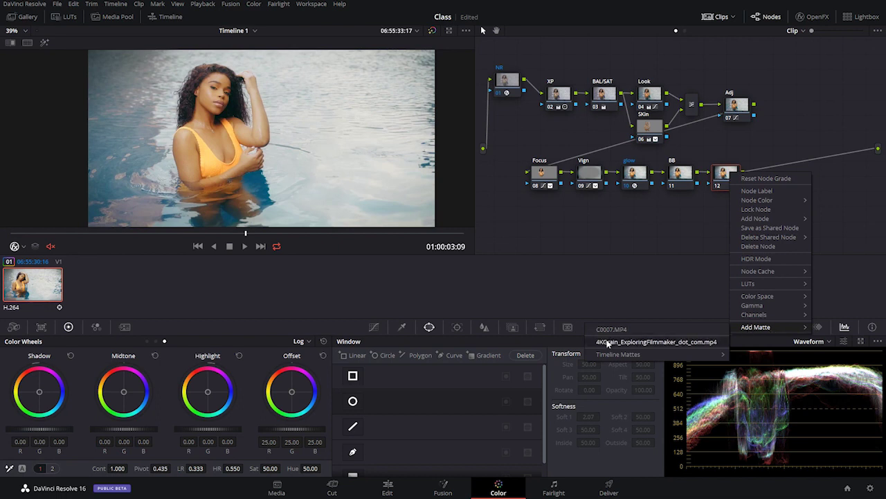
left_click(607, 342)
right_click(704, 196)
left_click(709, 199)
left_click_drag(678, 227, 689, 237)
- Add a layer mixer after node 12 and connect the mixer to the node tree's final output
right_click(760, 168)
left_click(777, 176)
right_click(753, 177)
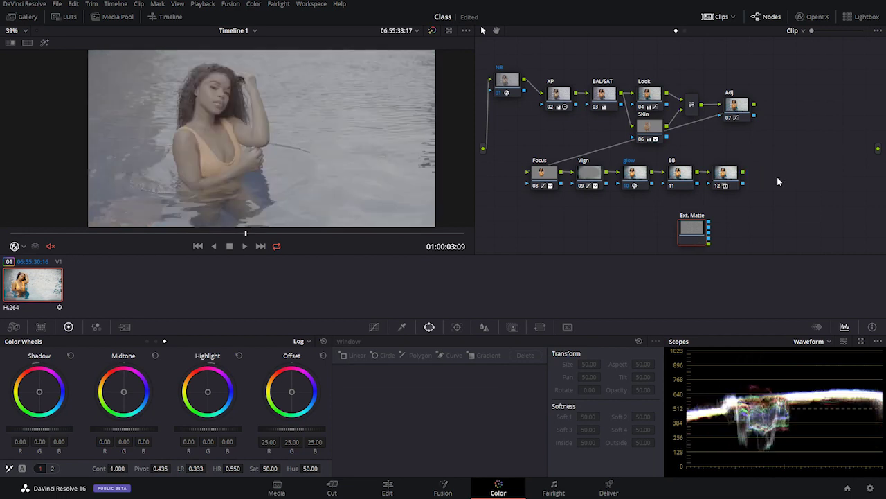
mouse_move(774, 190)
left_click(708, 211)
left_click_drag(776, 176, 878, 149)
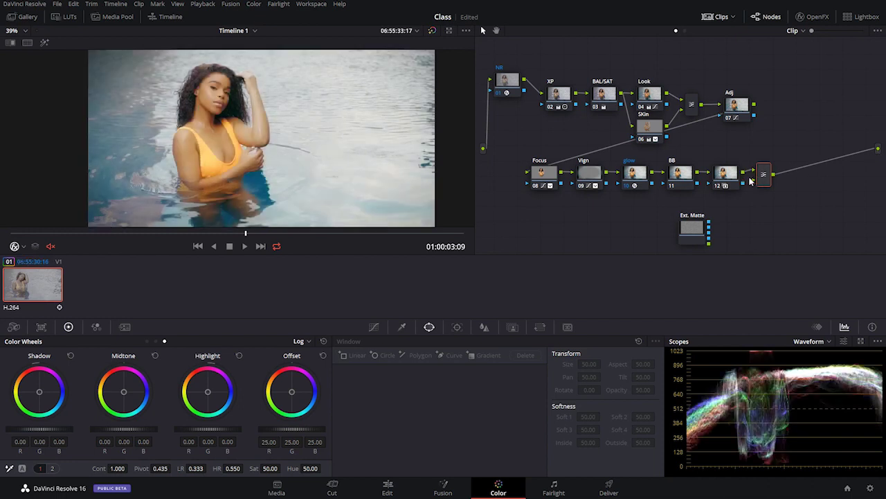
- Feed the external matte into the layer mixer, set the mixer's composite mode to Softlight and inspect the grain on the footage
left_click_drag(755, 182, 716, 223)
right_click(767, 182)
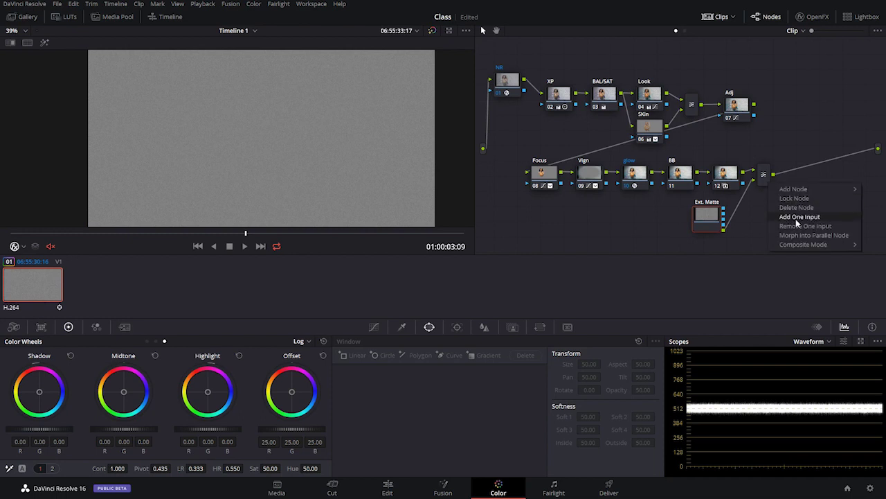
mouse_move(795, 247)
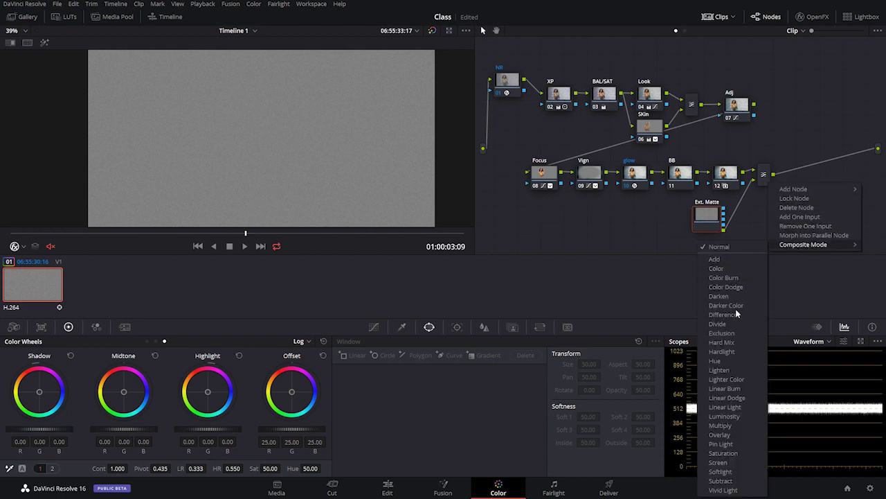
left_click(722, 471)
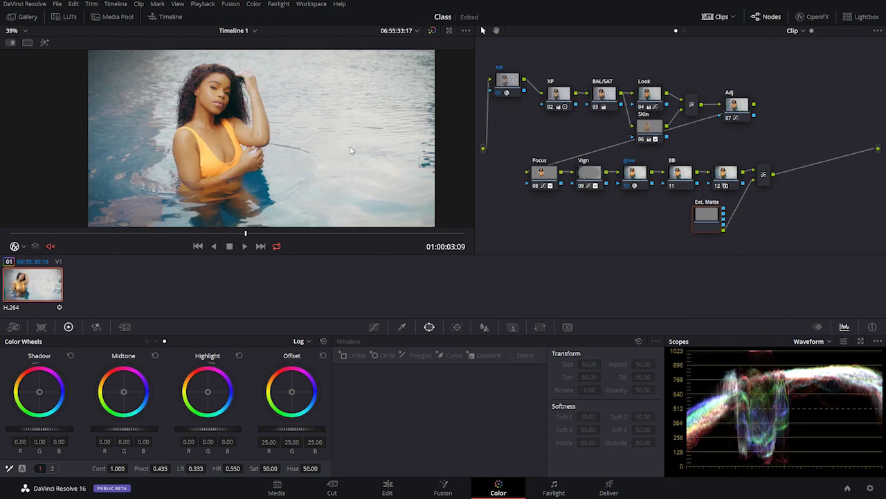
scroll(350, 149, "up", 1)
scroll(350, 149, "down", 1)
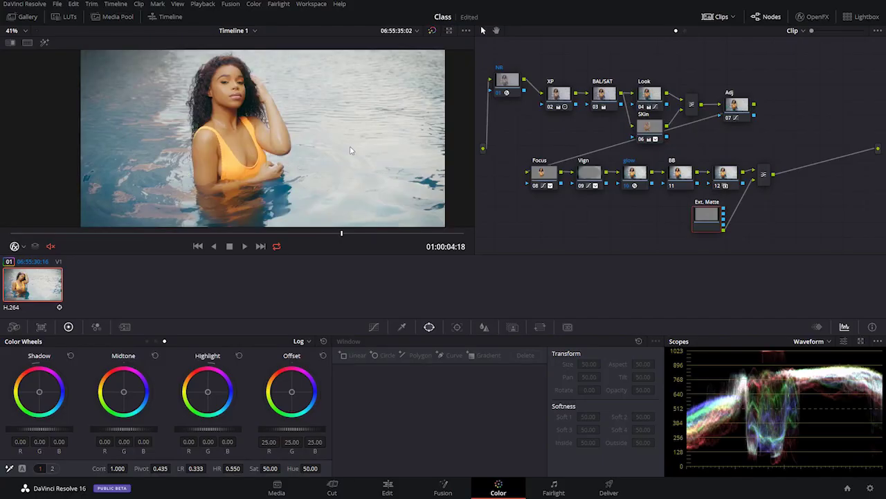
scroll(342, 170, "down", 2)
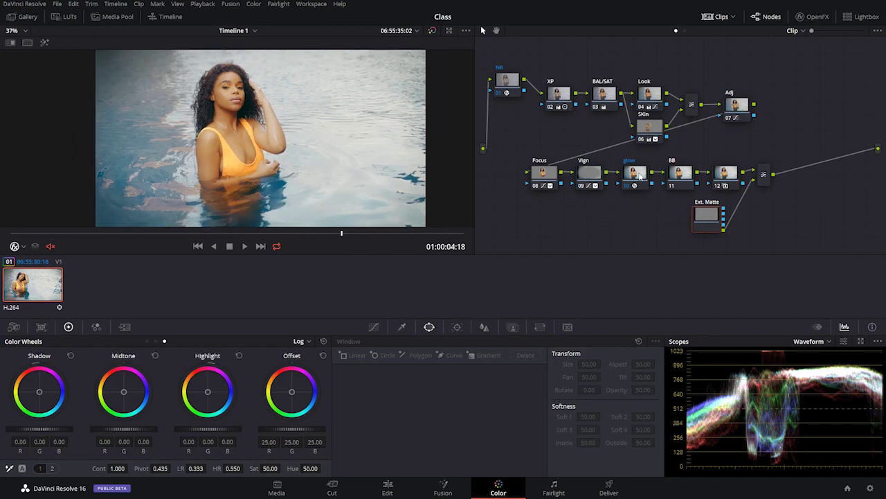
- Lower the saturation of the Skin node to 47.20 in the primaries wheels
scroll(360, 114, "up", 2)
scroll(340, 119, "down", 1)
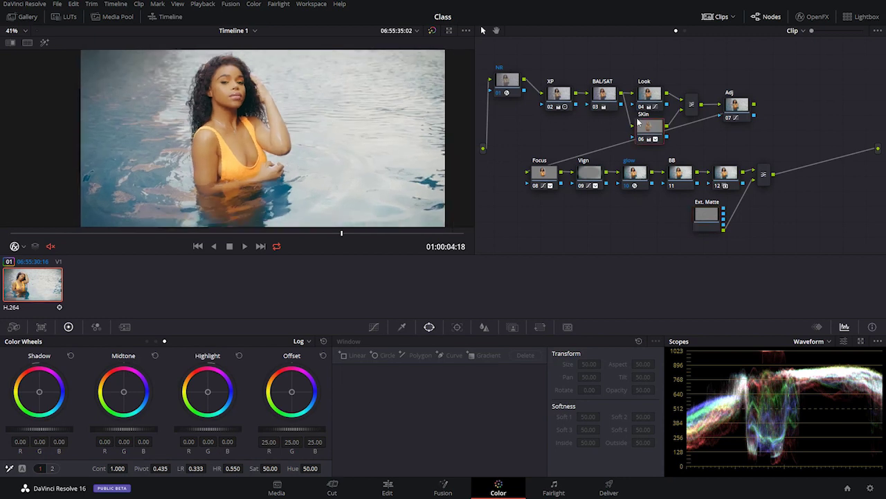
left_click(641, 125)
scroll(337, 129, "up", 2)
scroll(292, 213, "down", 1)
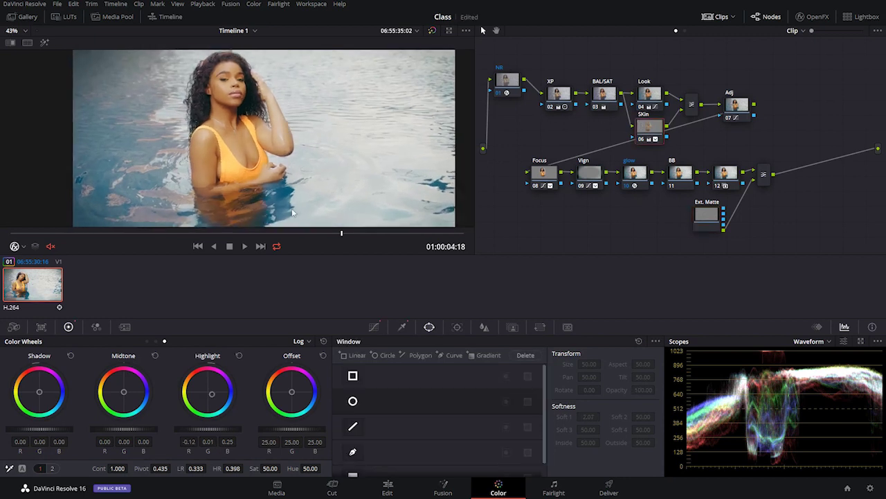
left_click(375, 327)
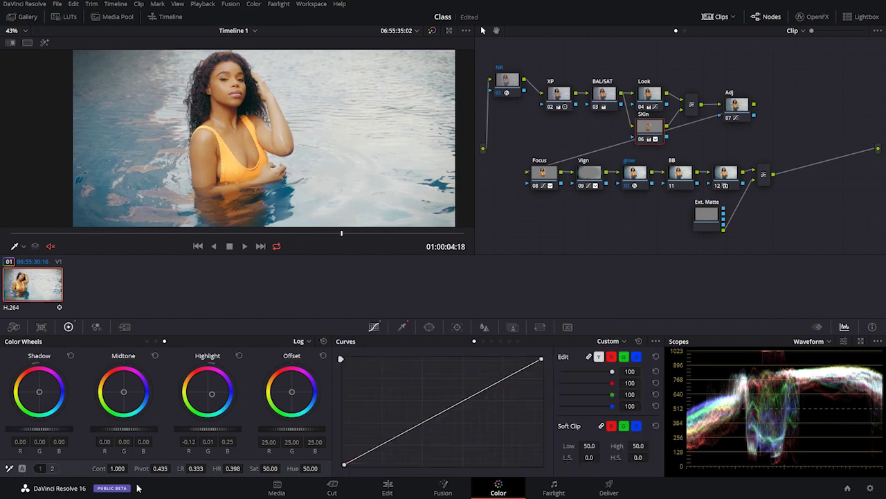
left_click(147, 341)
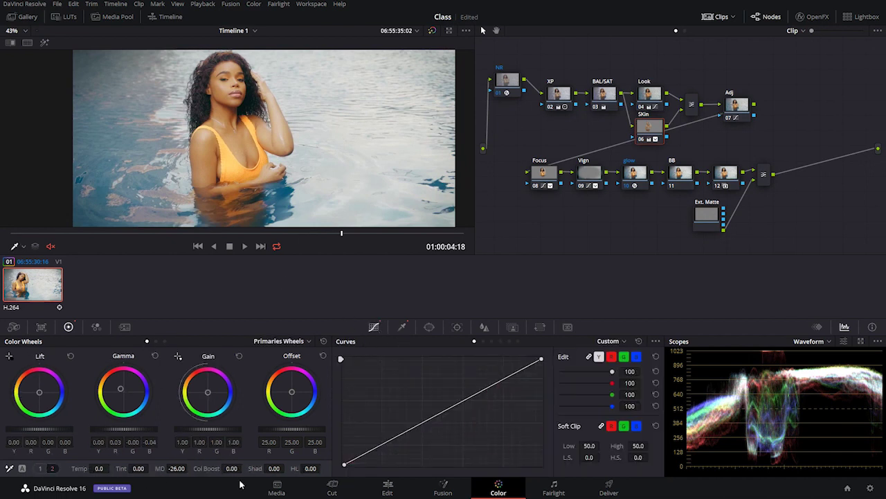
left_click(51, 469)
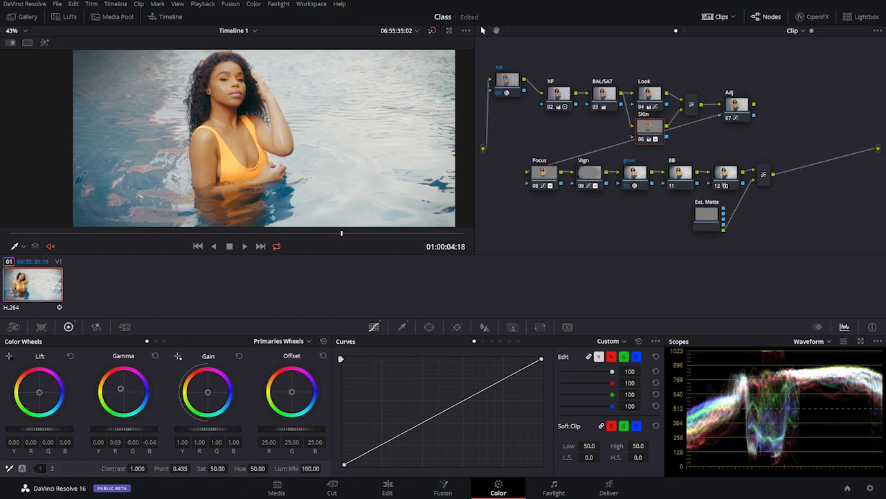
left_click_drag(217, 469, 213, 469)
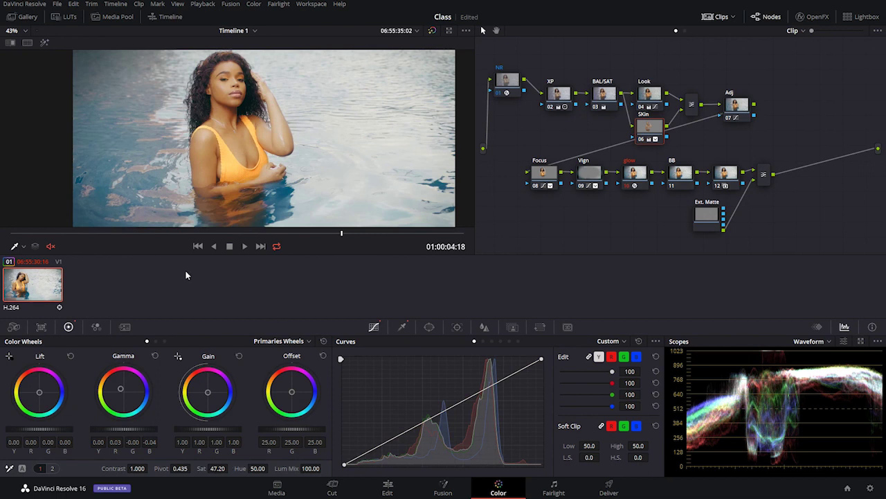
- Scrub back to 01:00:02:14 and view the whole graded frame
scroll(95, 213, "down", 2)
left_click_drag(87, 233, 191, 231)
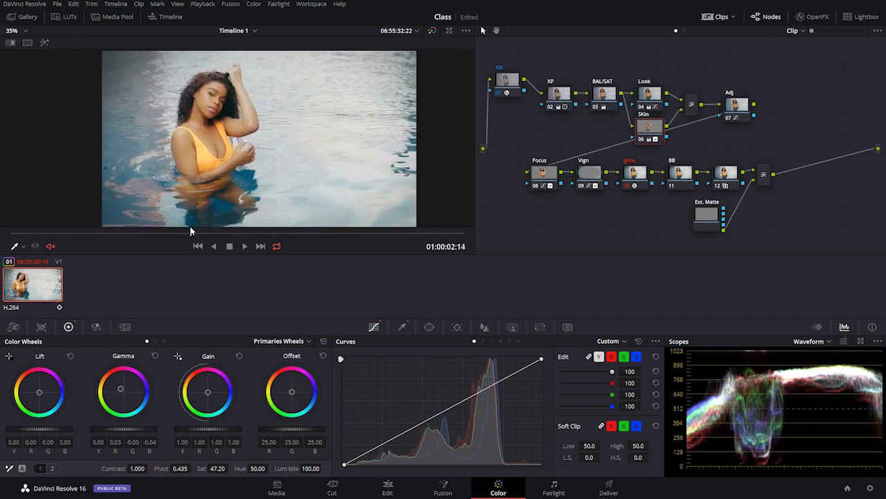
scroll(232, 147, "down", 2)
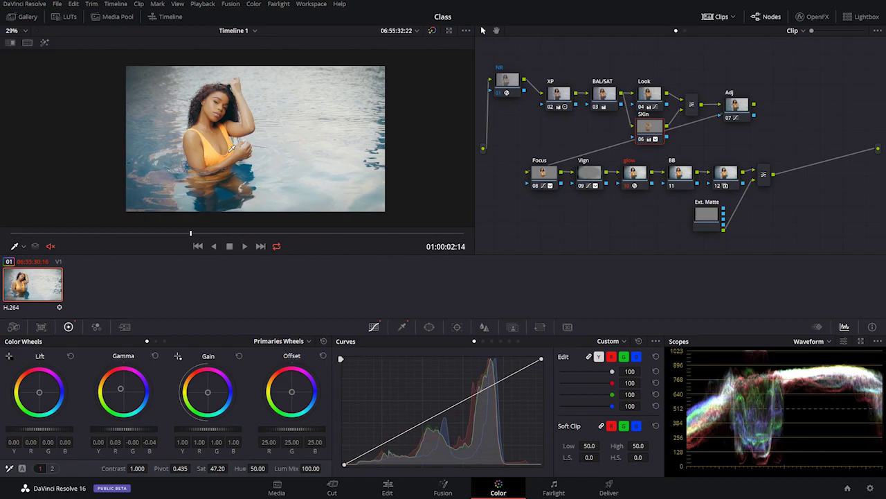